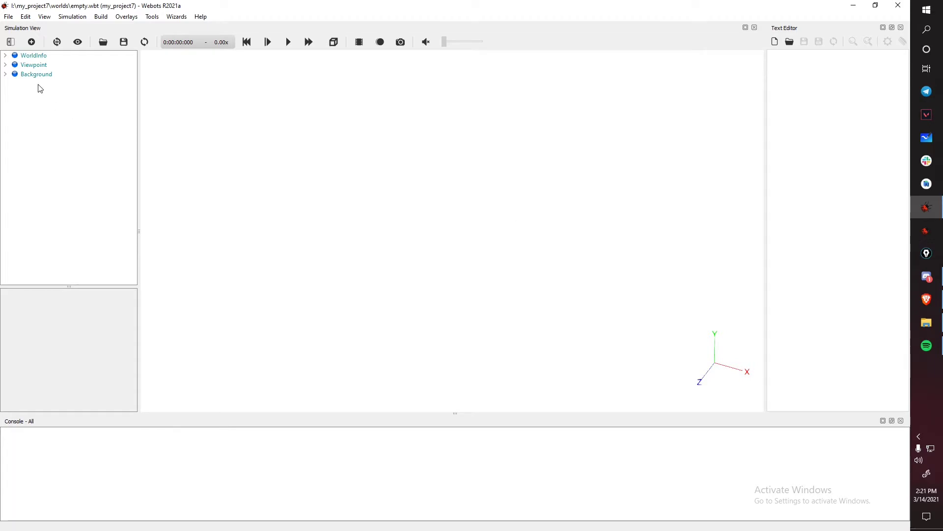
Add a Shape base node to the world's scene tree.
left_click(31, 42)
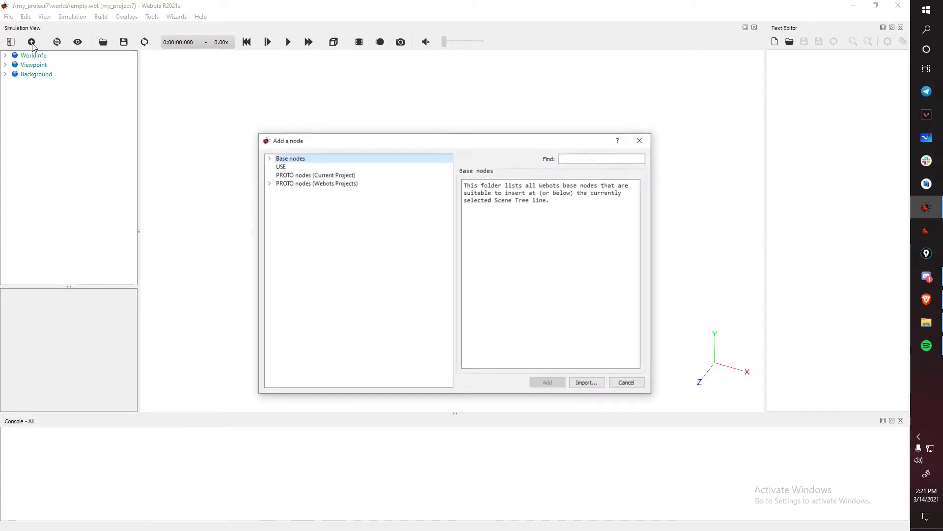
left_click(270, 158)
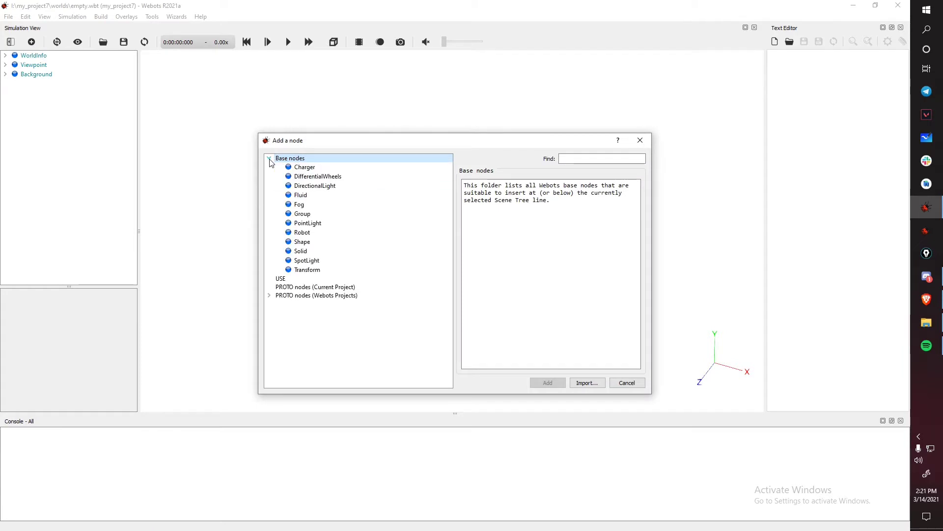
left_click(309, 241)
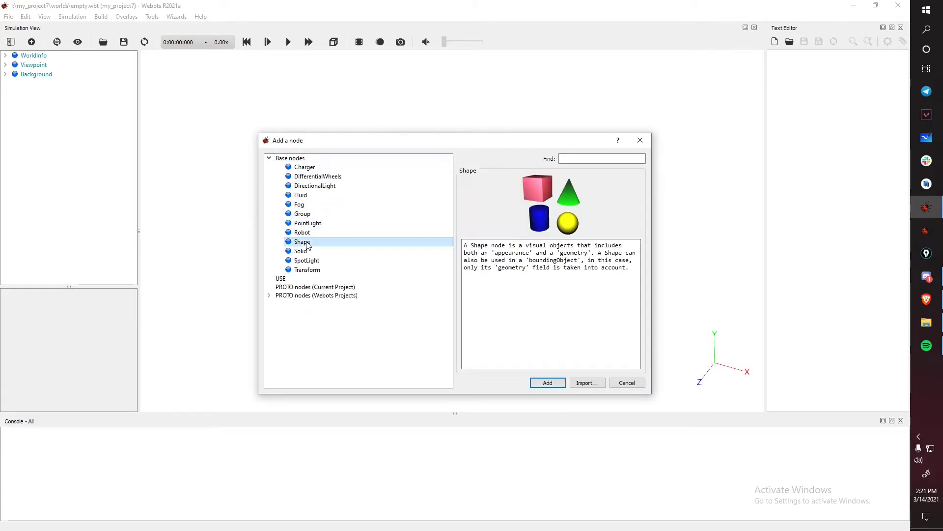
left_click(546, 383)
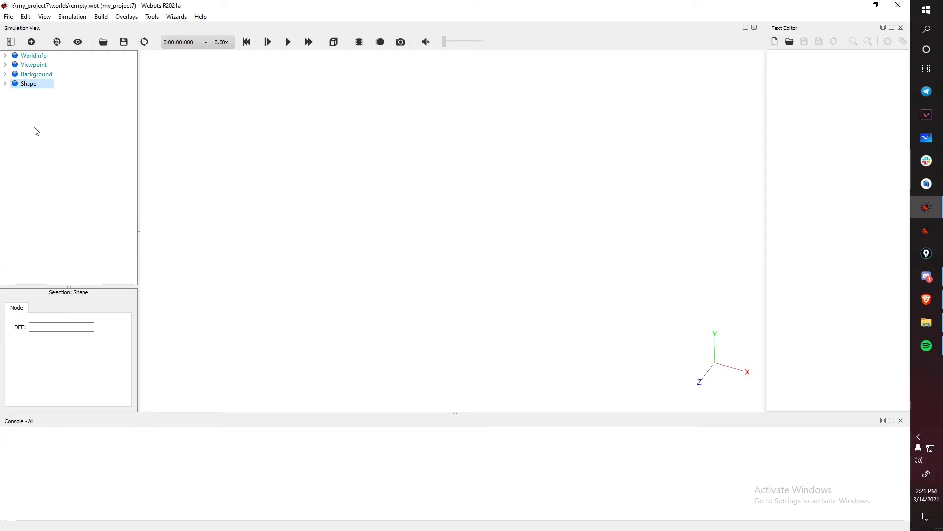
Set the new Shape node's DEF name to Floor.
left_click(75, 333)
type("Fl")
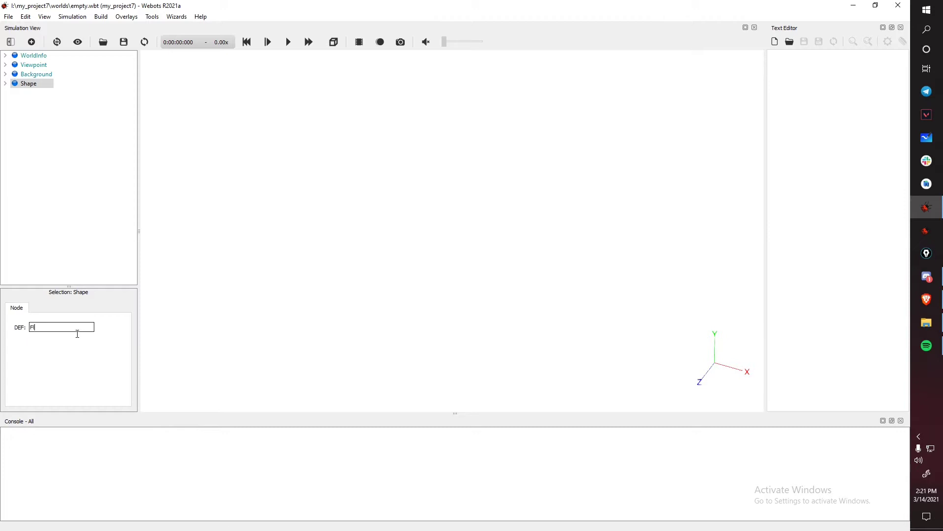
type("oor")
key("Return")
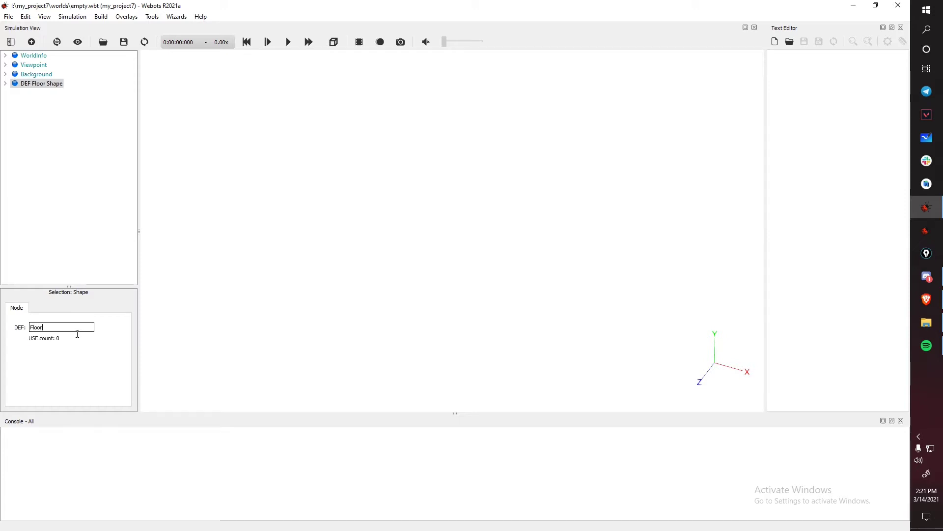
Add a Box base node as the geometry of the Floor shape.
left_click(5, 83)
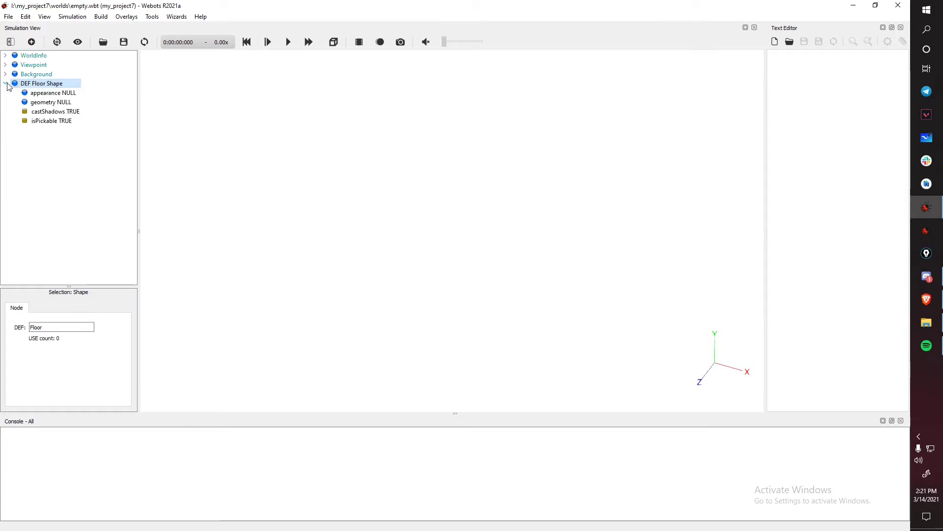
left_click(58, 103)
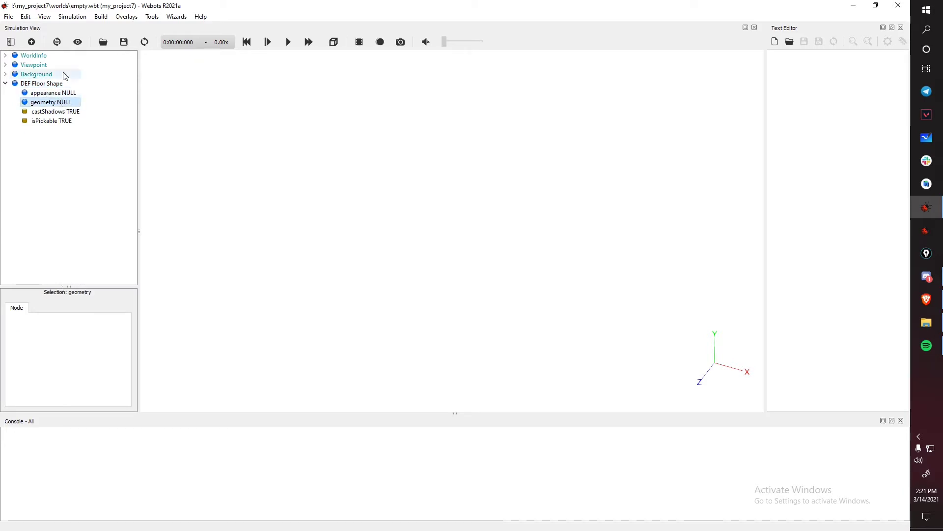
left_click(31, 42)
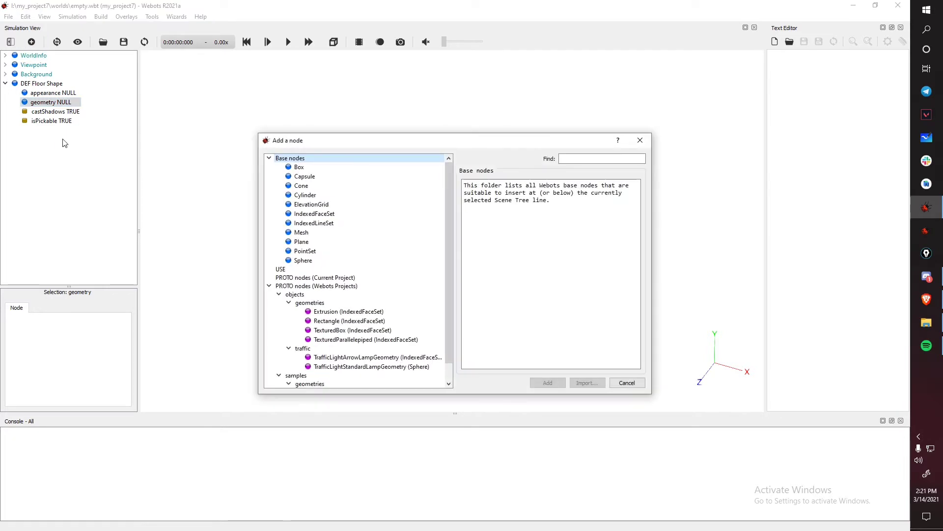
left_click(301, 167)
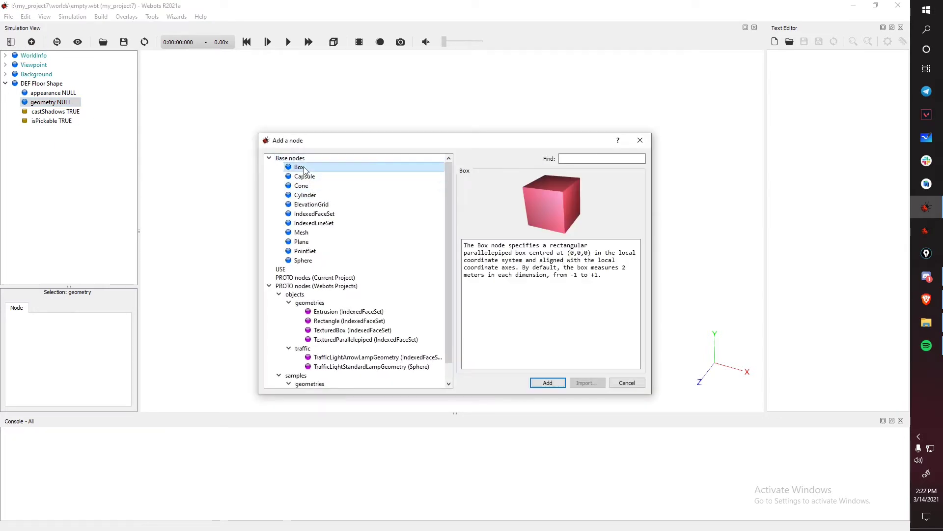
left_click(548, 382)
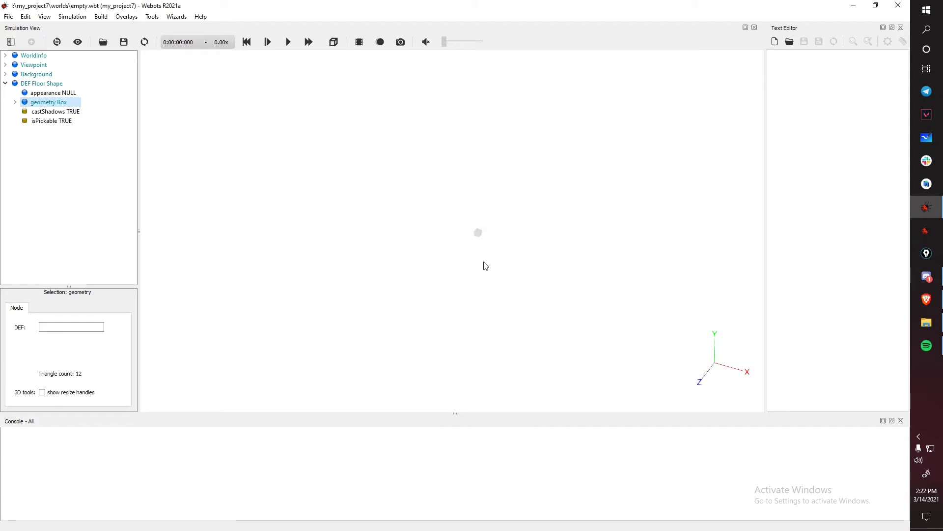
left_click_drag(480, 238, 491, 236)
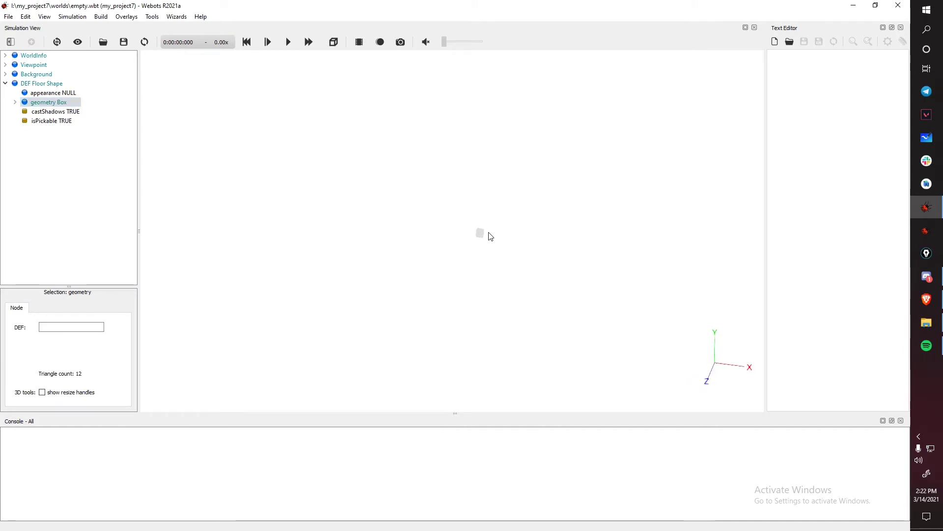
Add an Appearance base node to the Floor shape's appearance field.
left_click(49, 93)
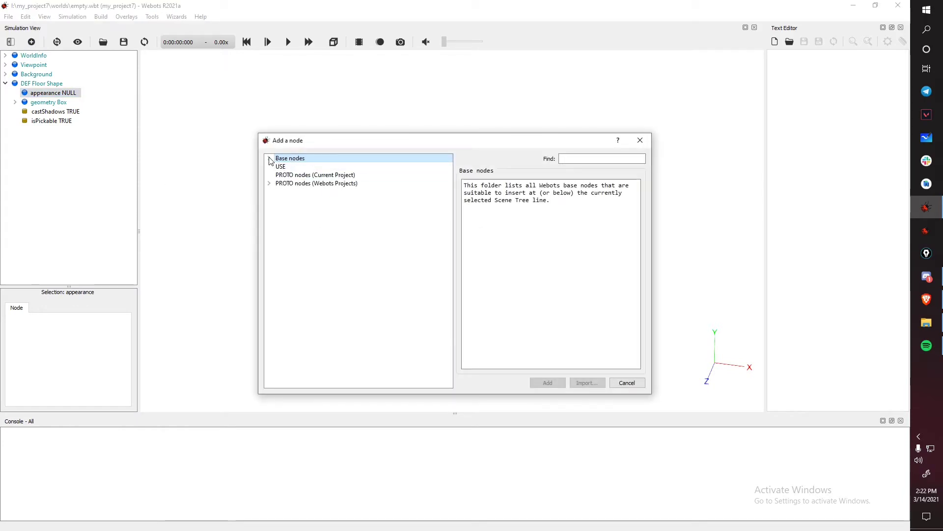
left_click(269, 158)
left_click(301, 168)
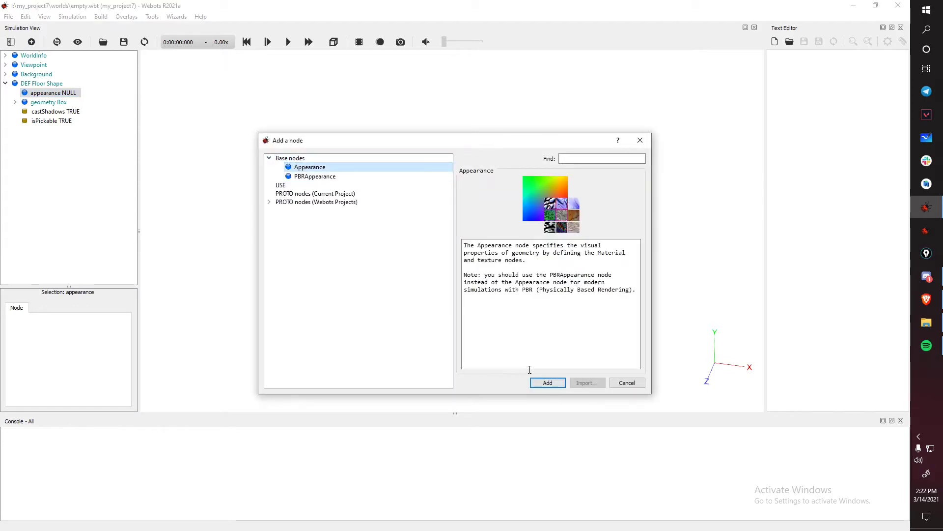
left_click(548, 383)
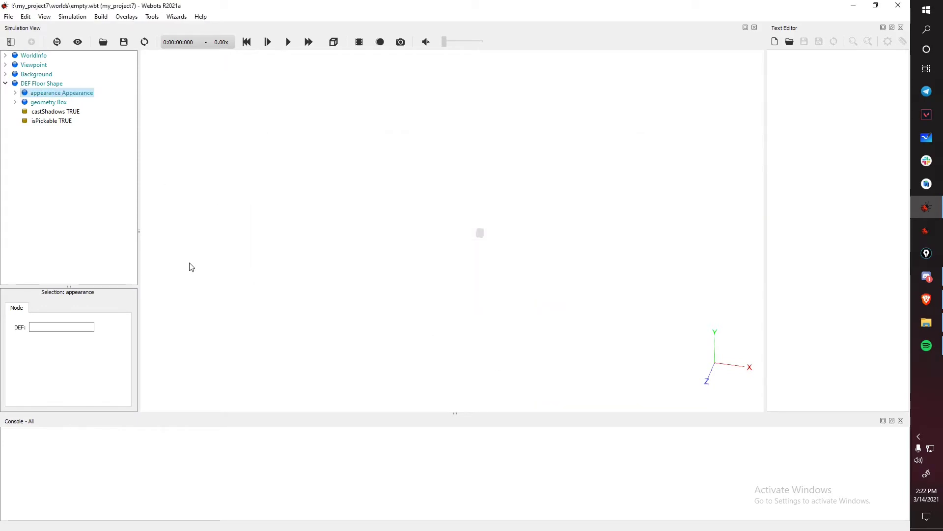
Add a Material node to the material field of the Floor shape's appearance.
left_click(15, 94)
left_click(55, 102)
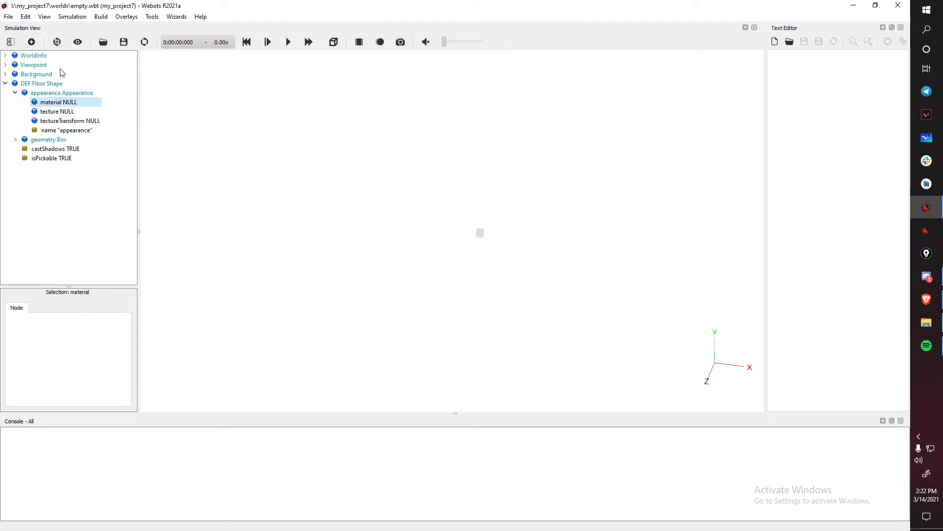
left_click(31, 42)
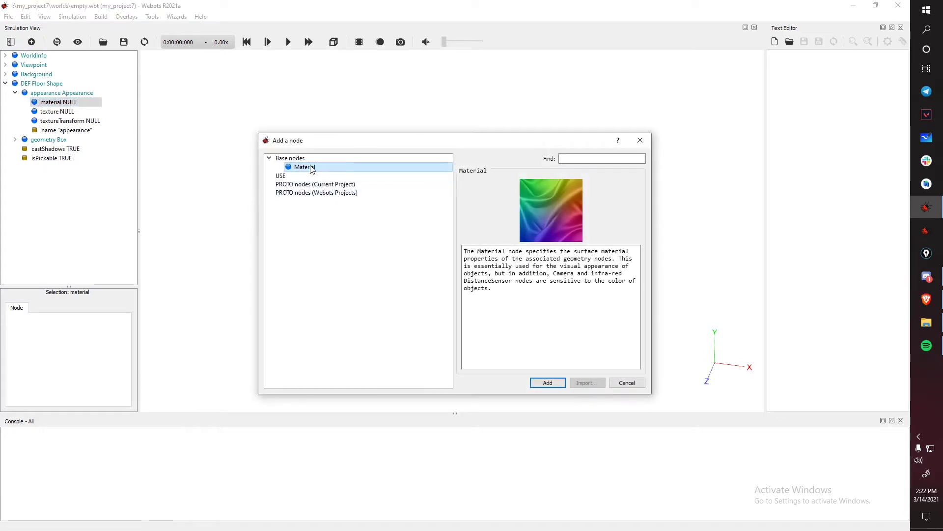
left_click(548, 383)
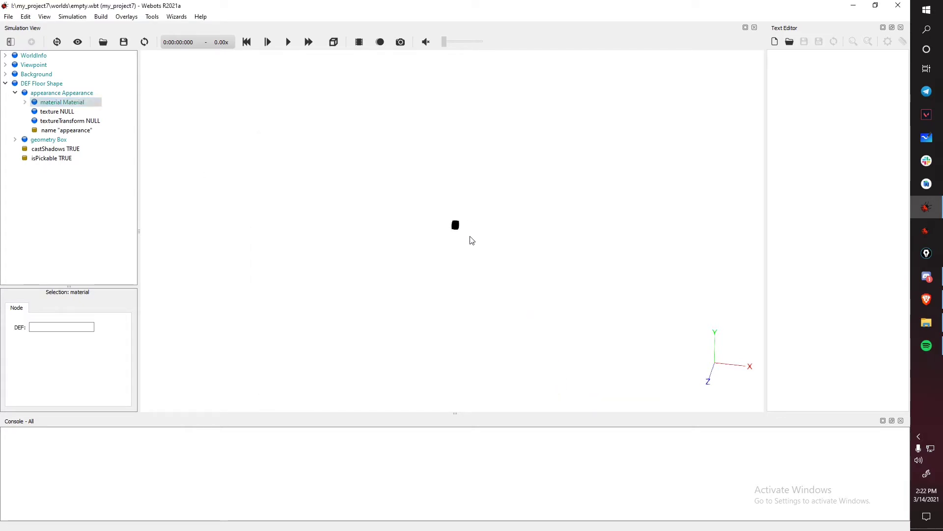
scroll(465, 237, "up", 4)
mouse_move(453, 228)
left_mouse_down()
mouse_move(437, 227)
mouse_move(467, 243)
mouse_move(459, 221)
mouse_move(452, 232)
left_mouse_up()
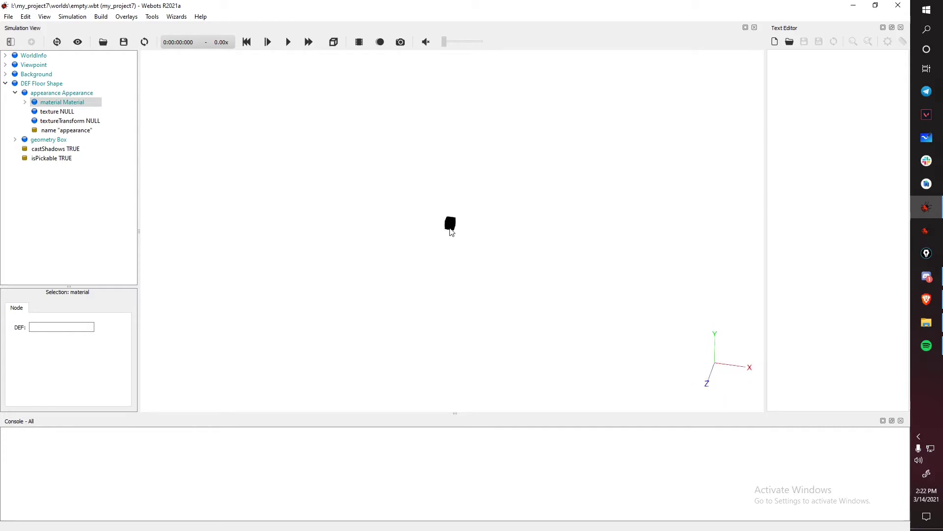
left_click(26, 103)
left_click(26, 102)
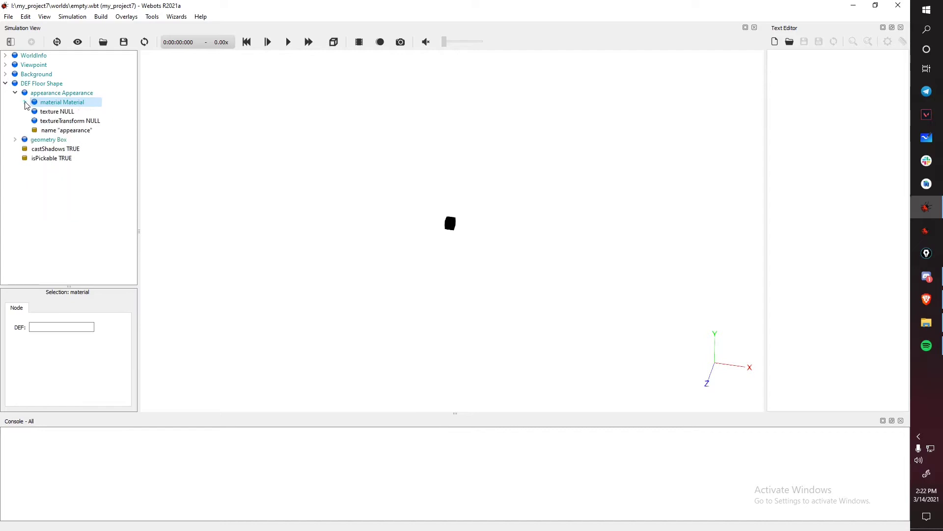
Set the Floor box's size to 5 m in x and 5 m in z.
left_click(15, 139)
left_click(53, 149)
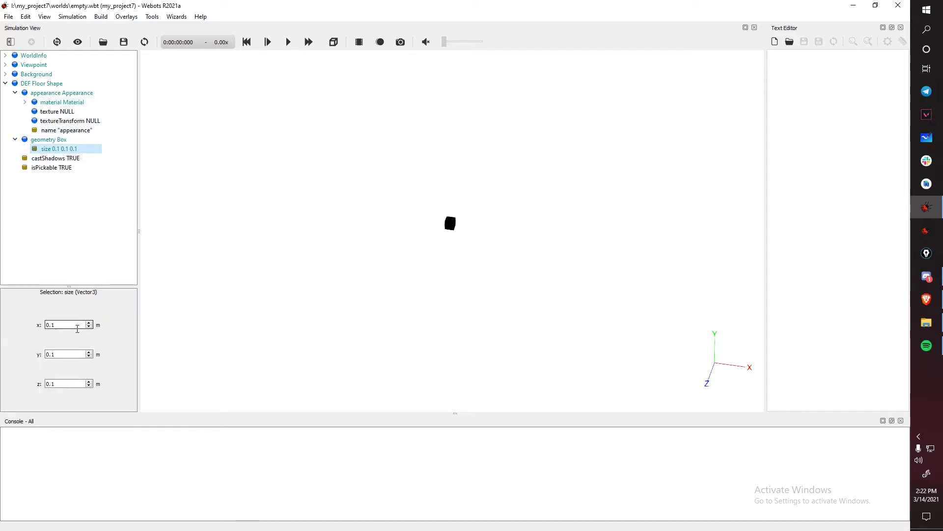
double_click(77, 330)
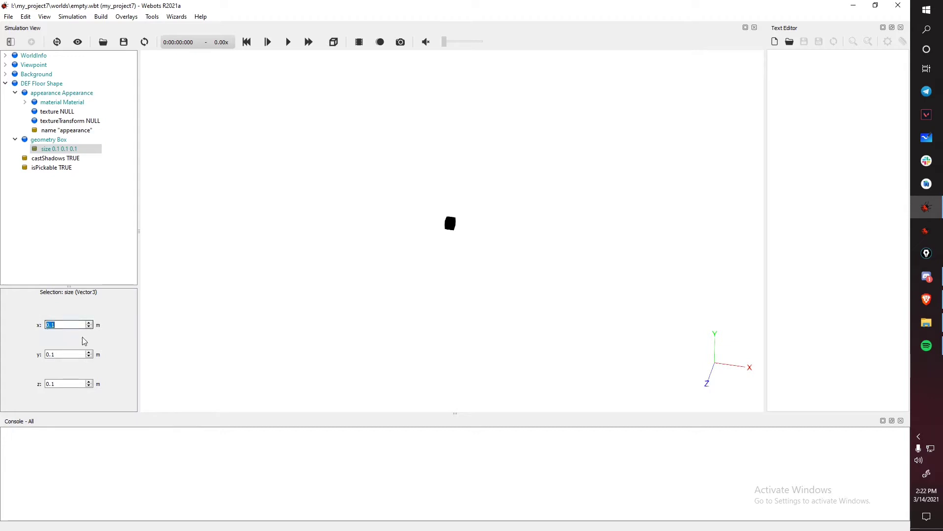
type("5")
left_click(68, 385)
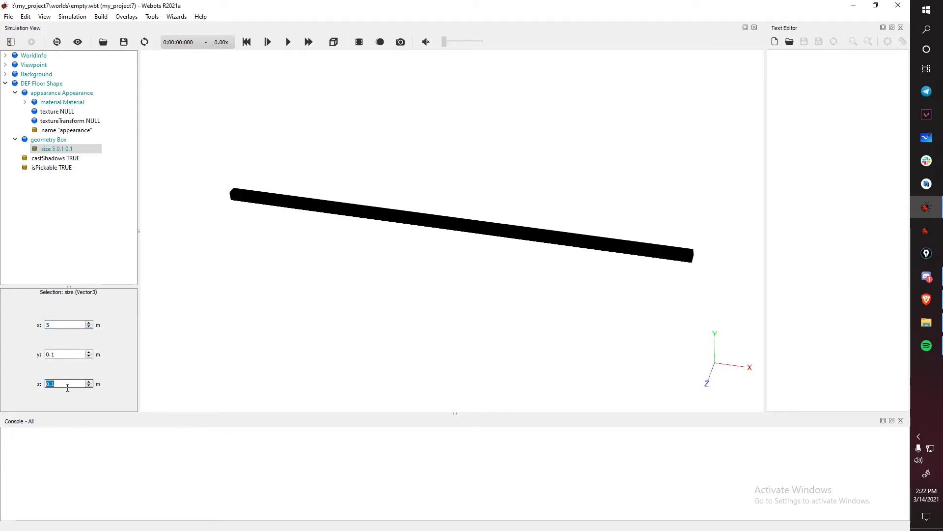
type("5")
key("Return")
left_click_drag(356, 351, 550, 338)
scroll(398, 339, "down", 2)
left_click(196, 247)
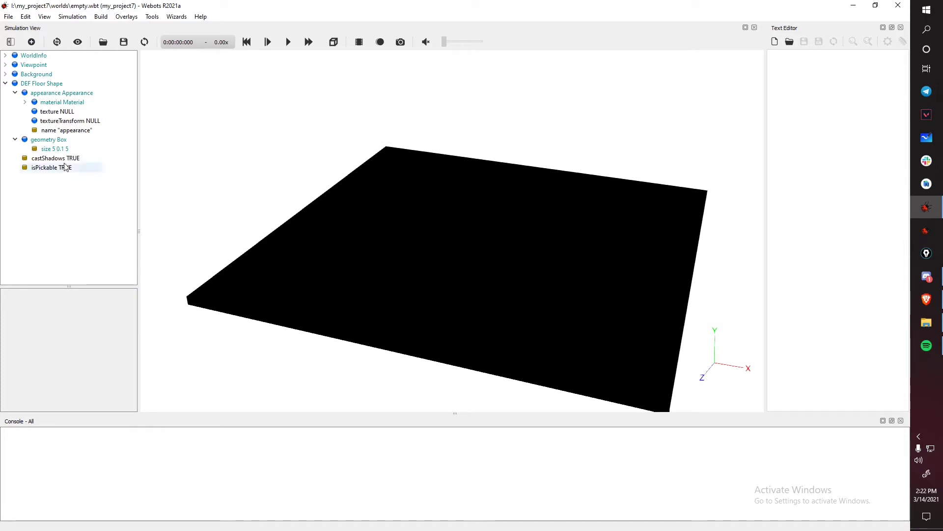
Collapse the Floor shape's tree entries and add a DirectionalLight base node after it to light the world.
left_click(16, 140)
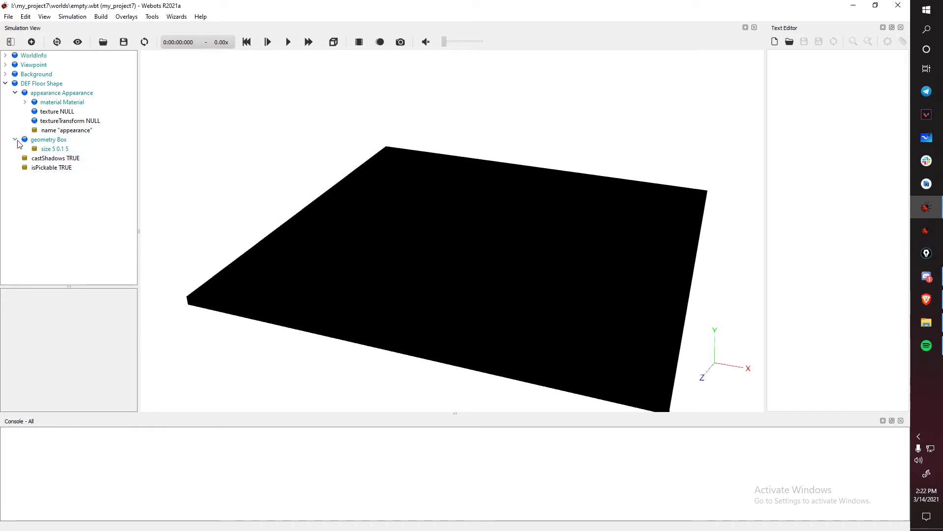
left_click(5, 83)
left_click(33, 82)
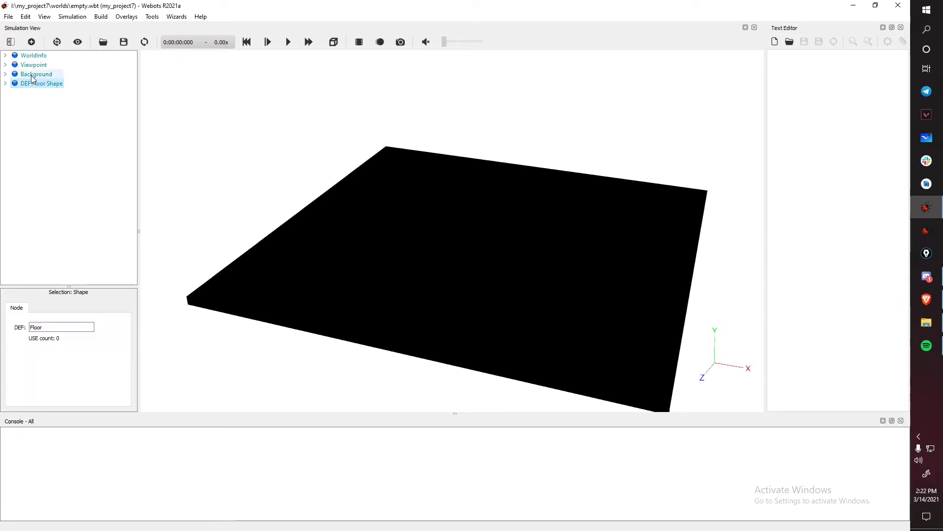
left_click(32, 42)
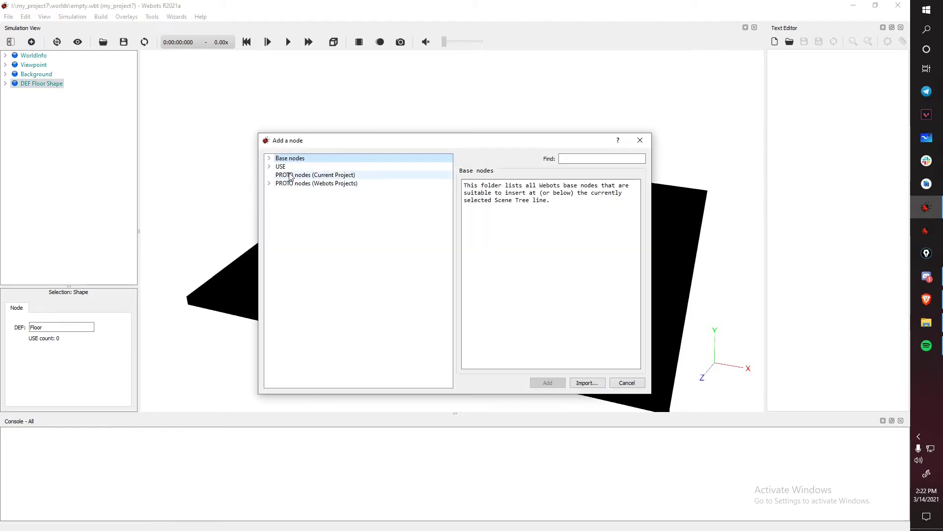
left_click(270, 157)
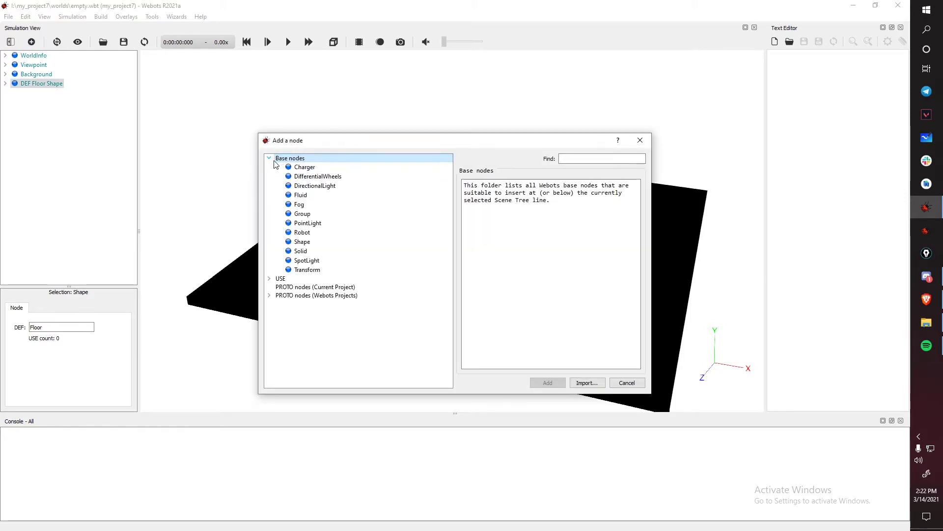
left_click(325, 186)
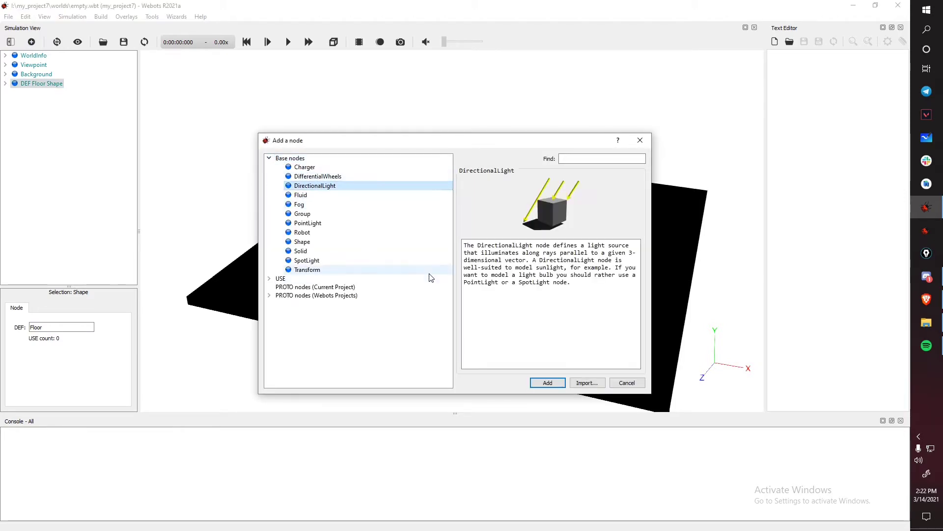
left_click(547, 382)
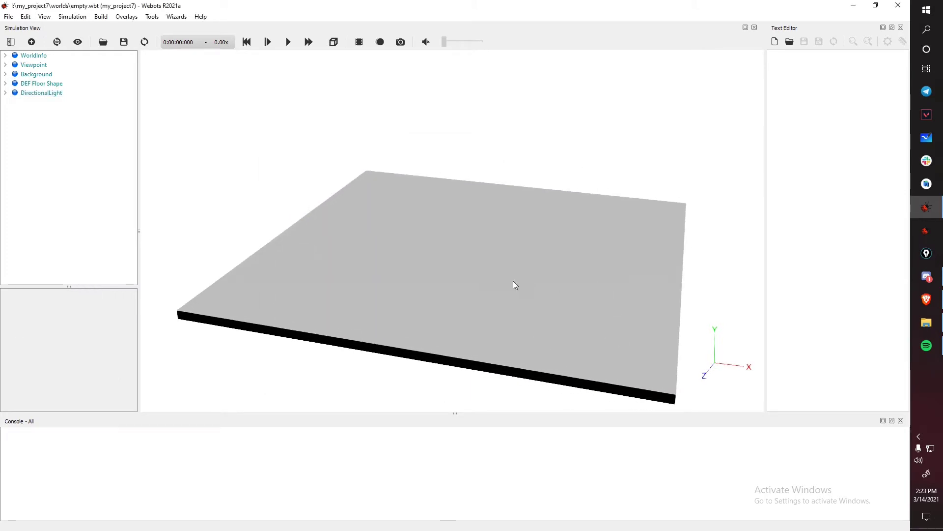
left_click_drag(513, 281, 514, 284)
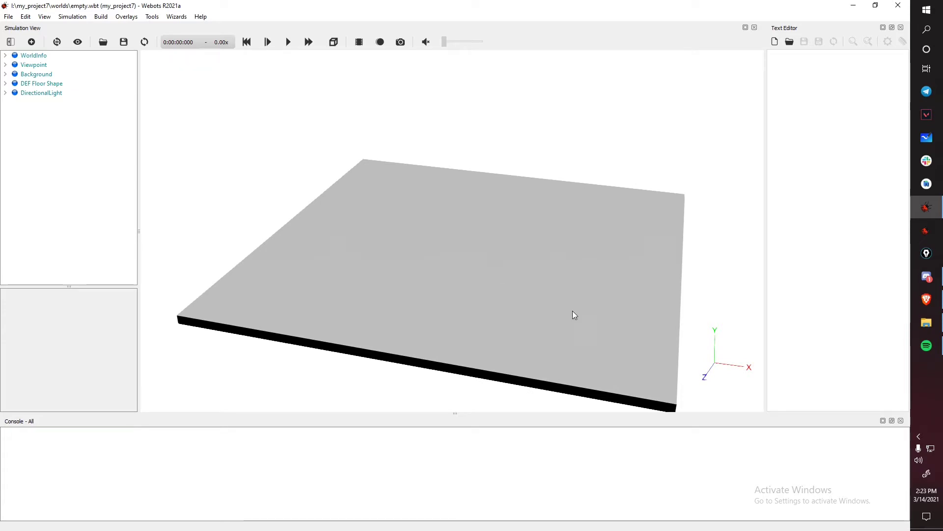
left_click_drag(572, 312, 664, 367)
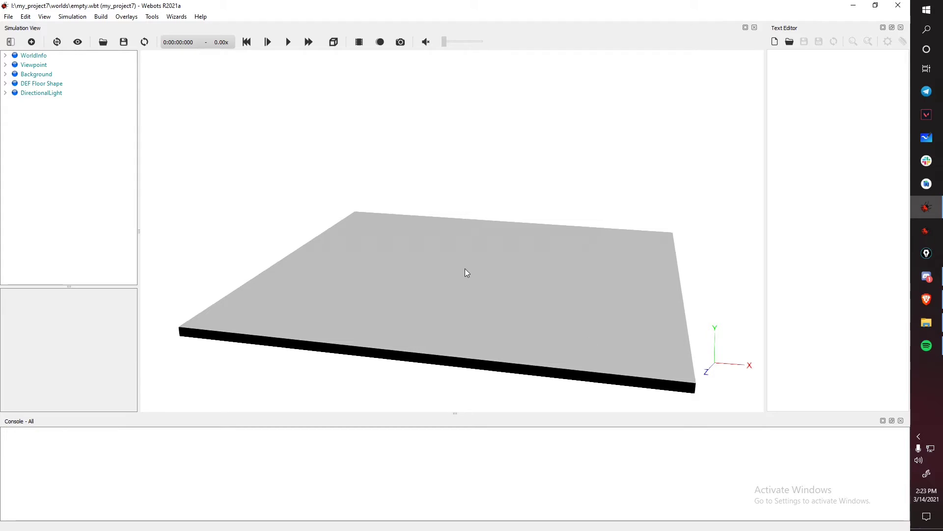
left_click_drag(482, 266, 486, 282)
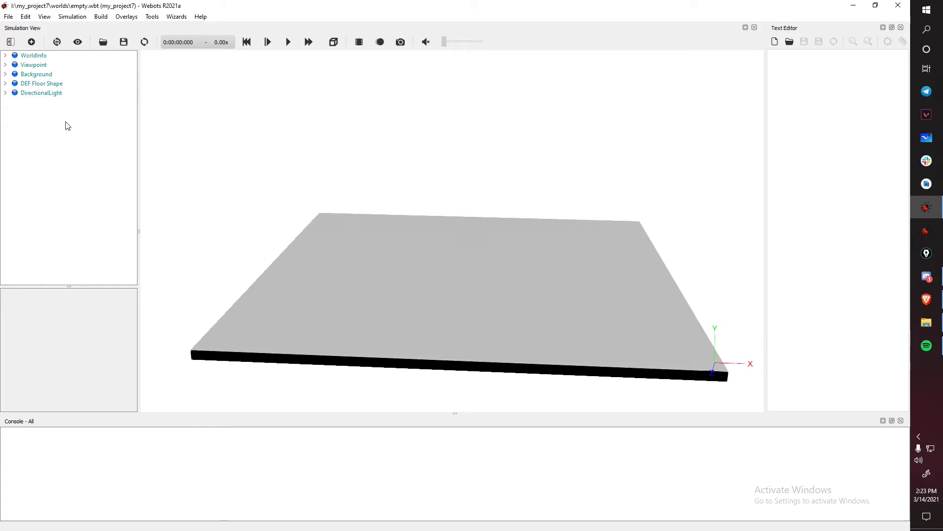
Duplicate the Floor shape node in the scene tree by copying and pasting it.
left_click(50, 85)
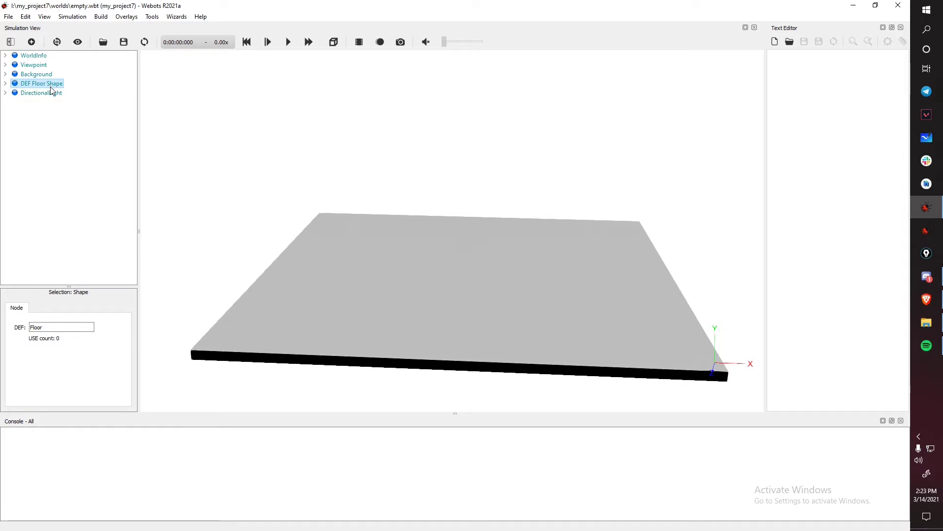
key("ctrl+c")
key("ctrl+v")
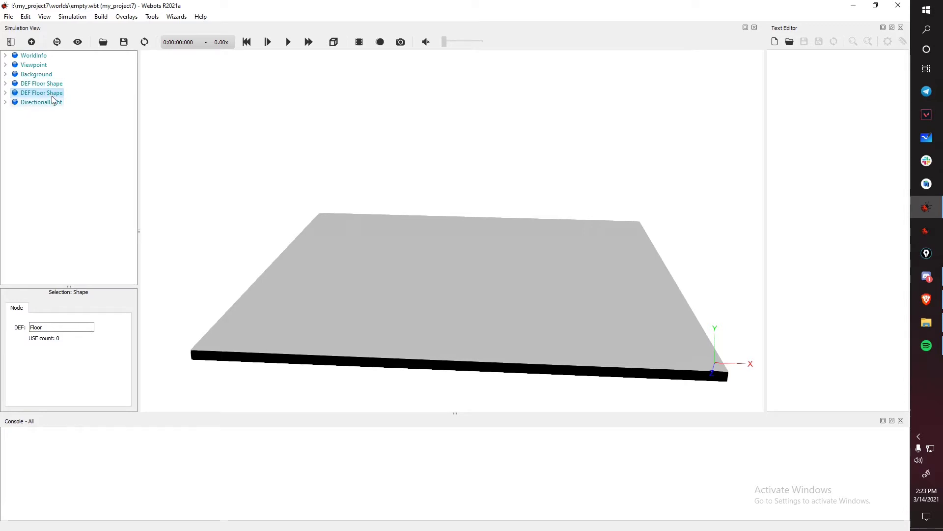
Set the DEF name of the duplicated Floor shape to Wall.
double_click(65, 328)
type("Wall")
key("Return")
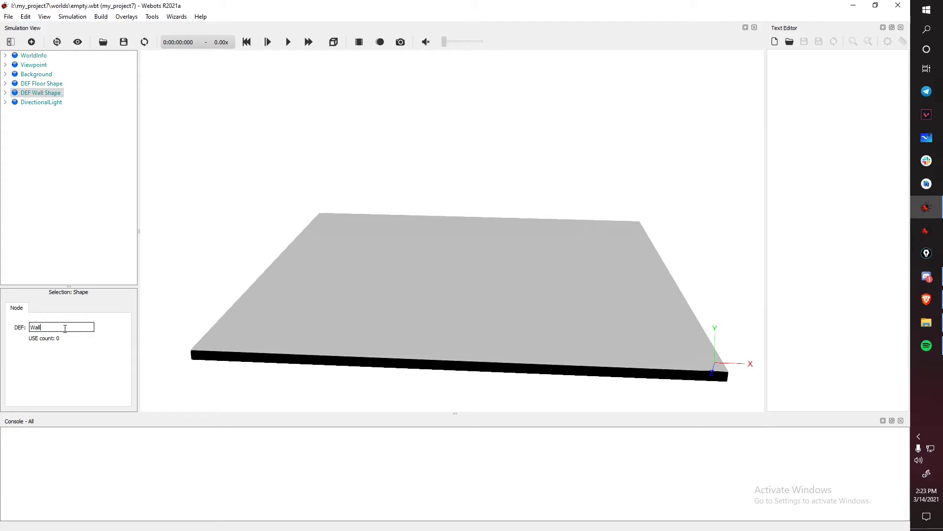
left_click(33, 95)
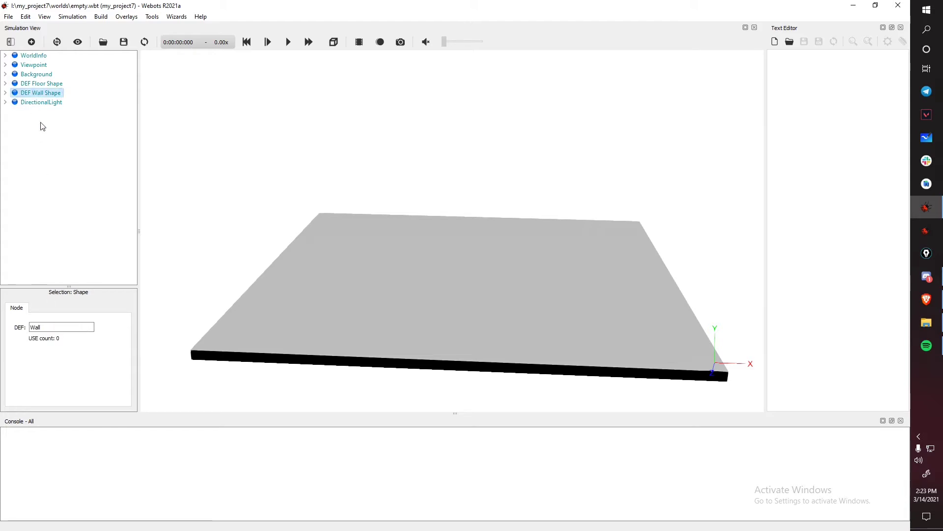
Set the Wall box's size to 0.3 m in y and 0.1 m in z.
left_click(6, 93)
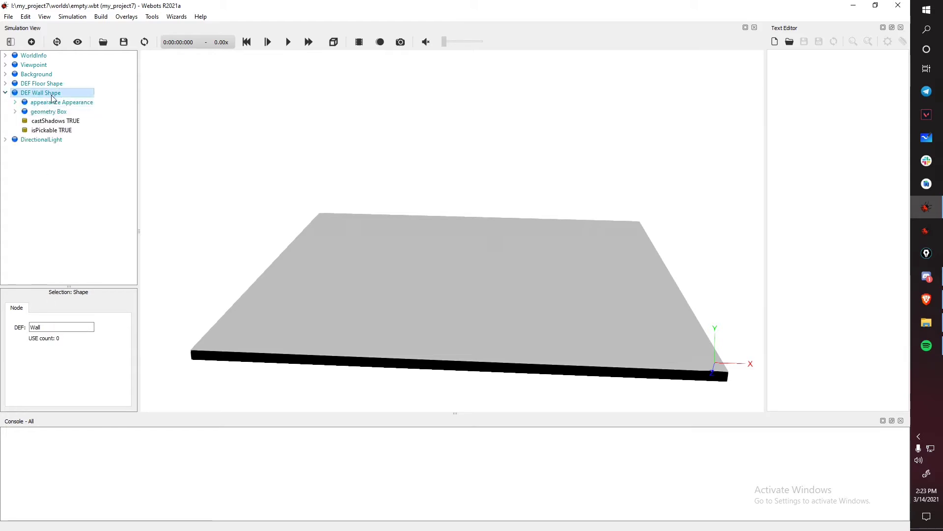
left_click(16, 102)
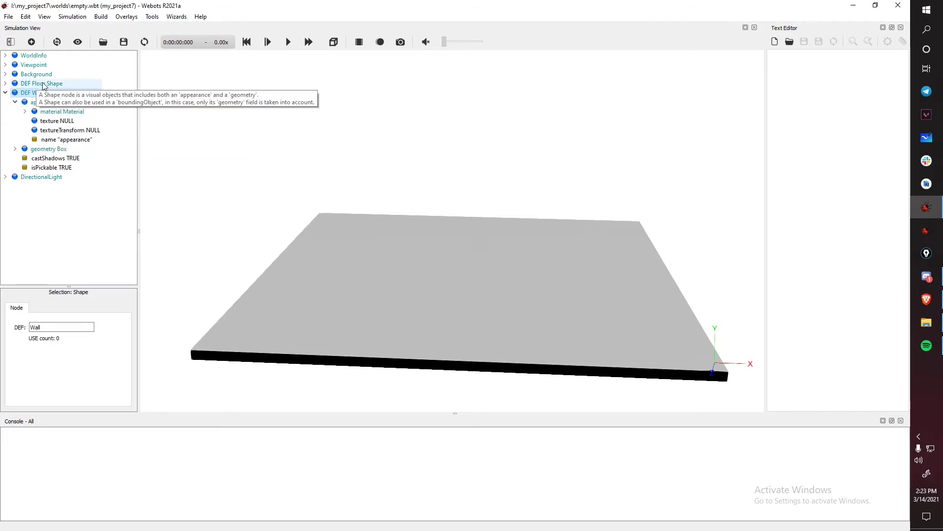
left_click(16, 103)
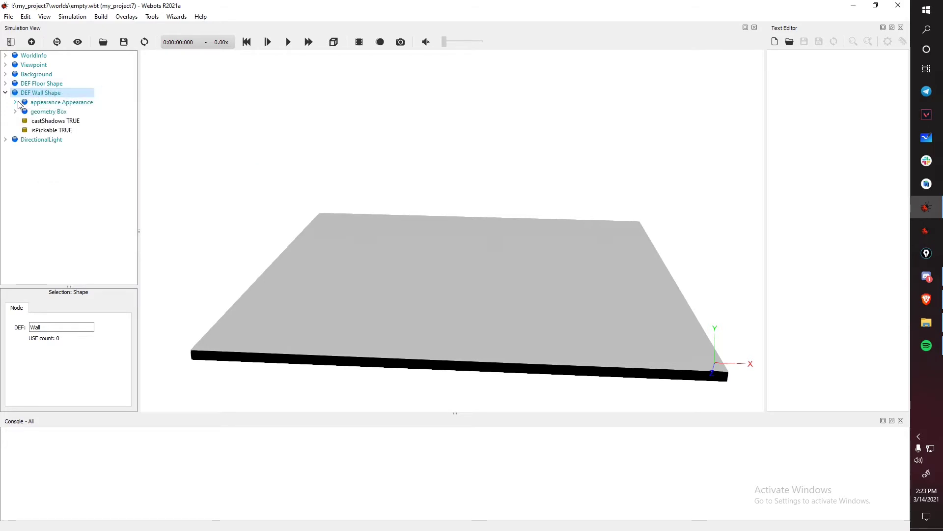
left_click(15, 111)
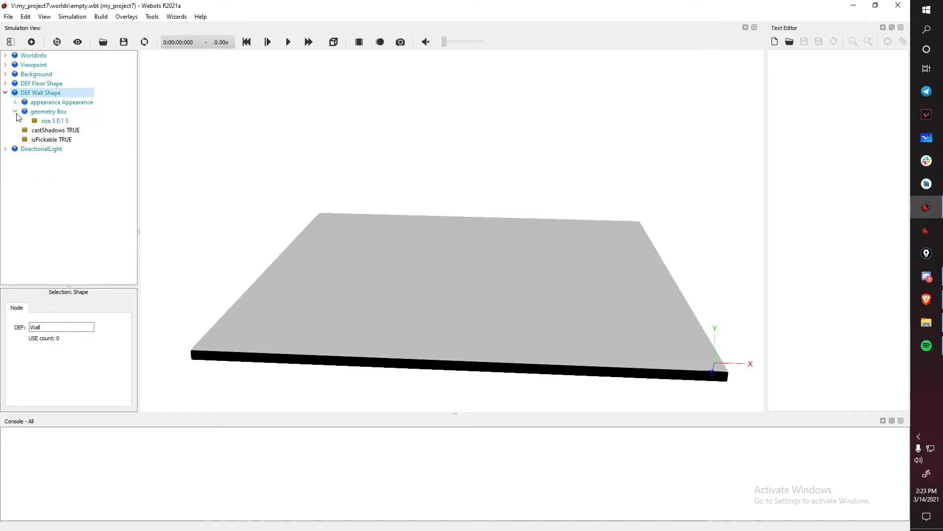
left_click(55, 123)
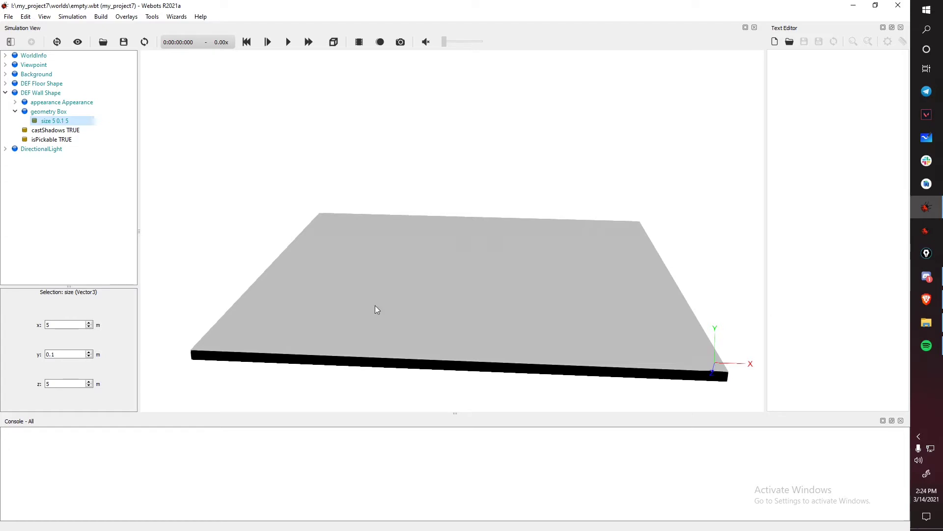
left_click(62, 360)
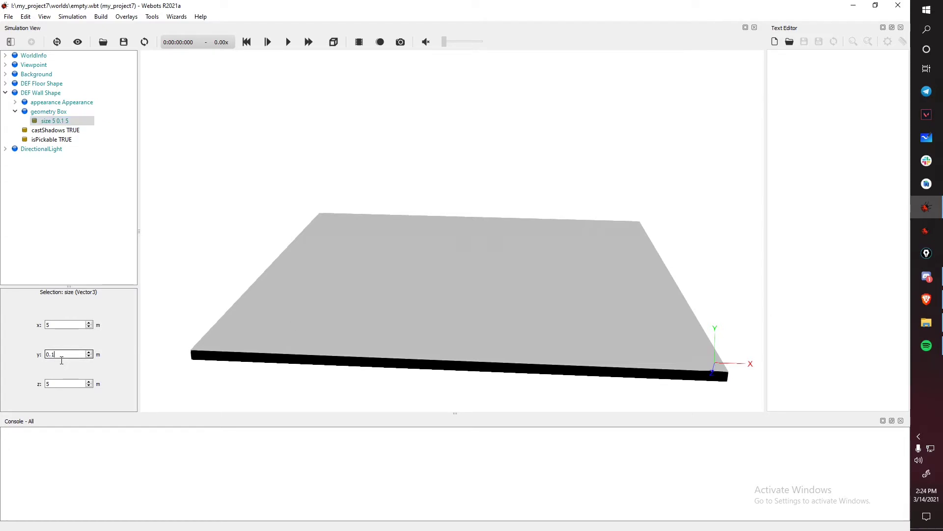
key("Return")
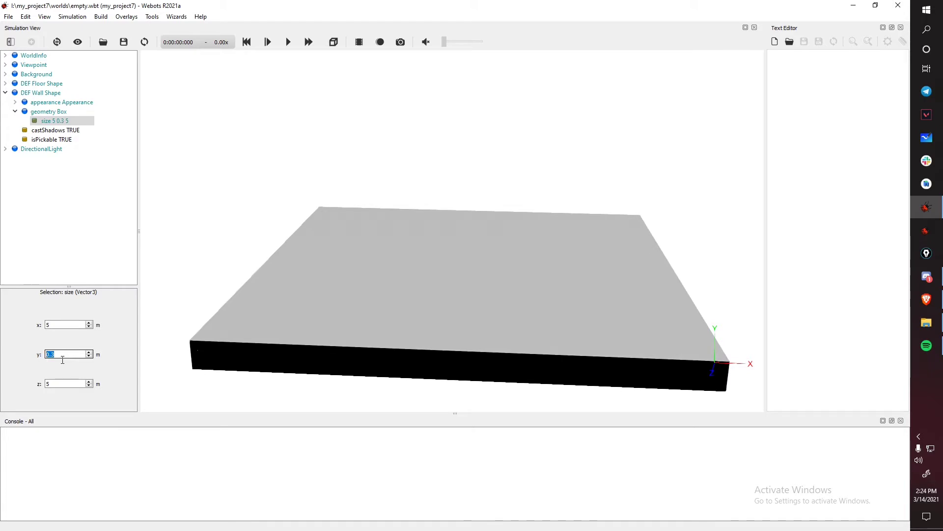
double_click(64, 391)
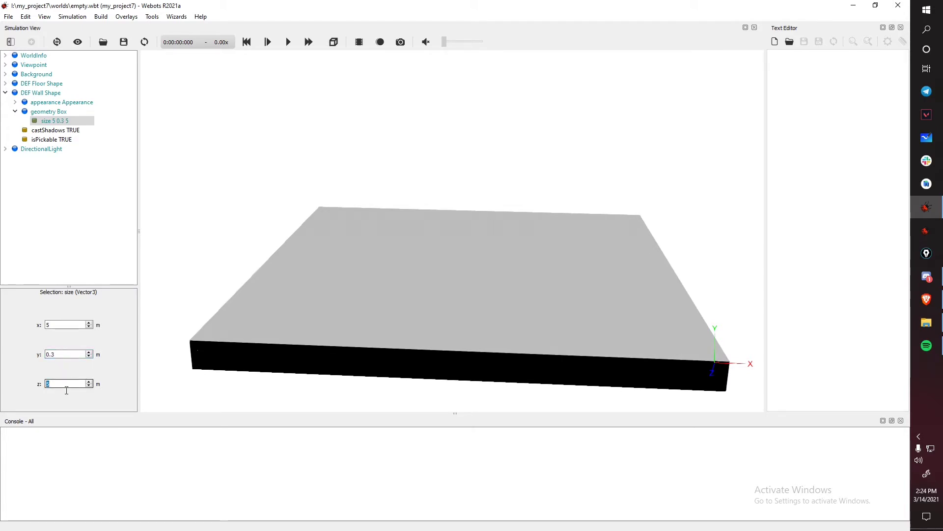
type("0.1")
key("Return")
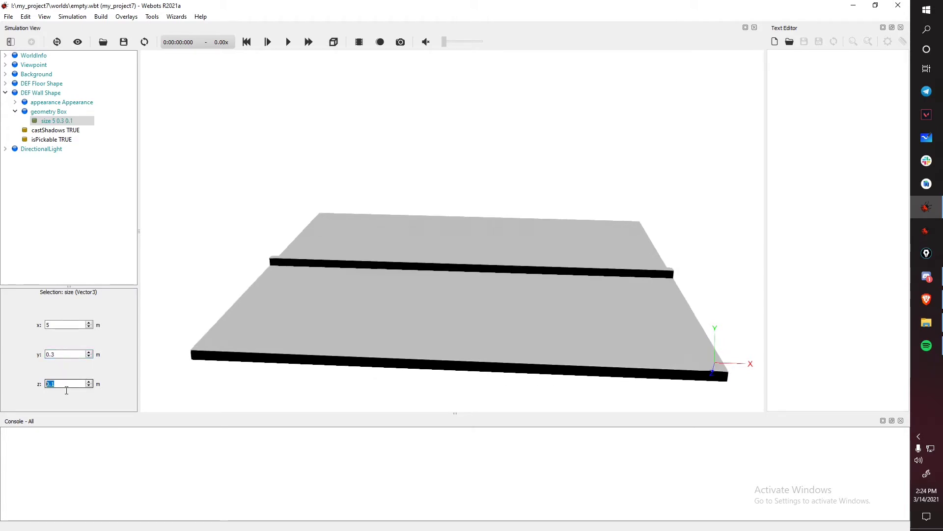
Set the diffuse color of the Wall shape's material to pure red.
mouse_move(527, 331)
left_mouse_down()
mouse_move(528, 348)
mouse_move(547, 339)
mouse_move(521, 337)
left_mouse_up()
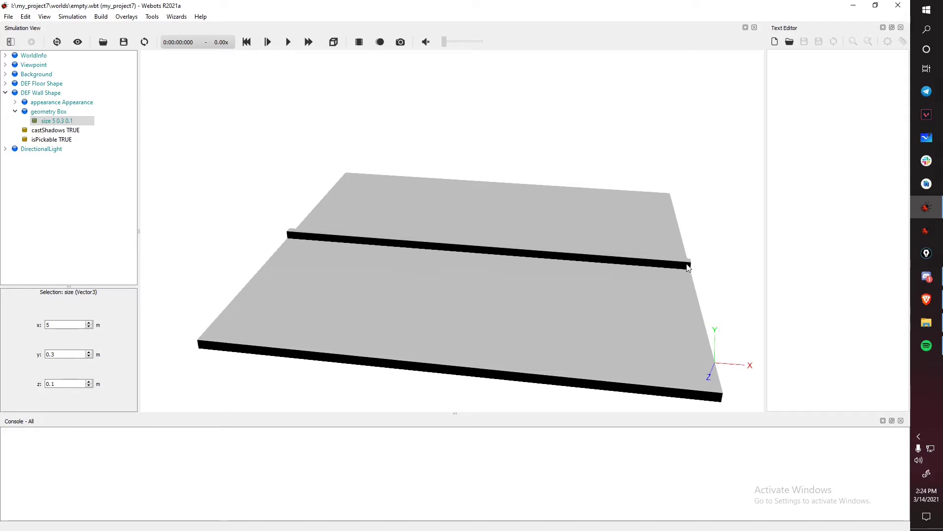
left_click_drag(670, 272, 273, 220)
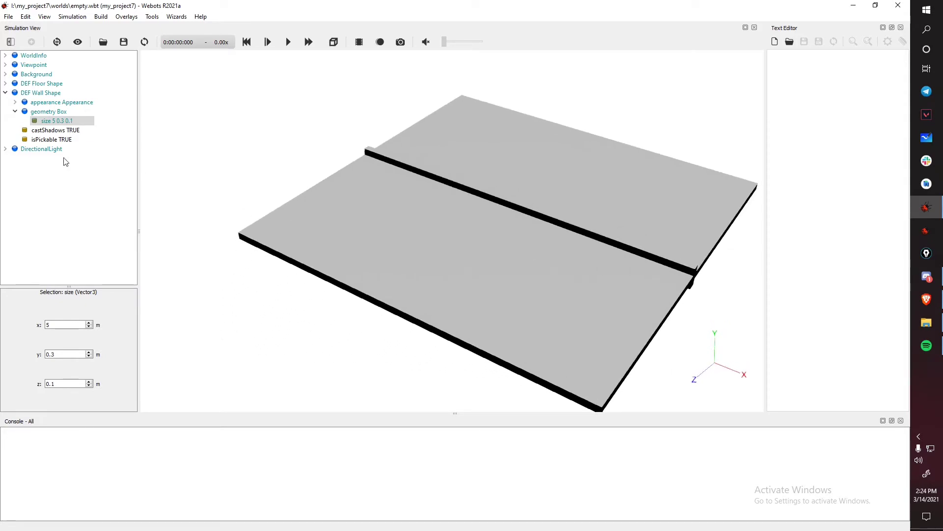
left_click(15, 102)
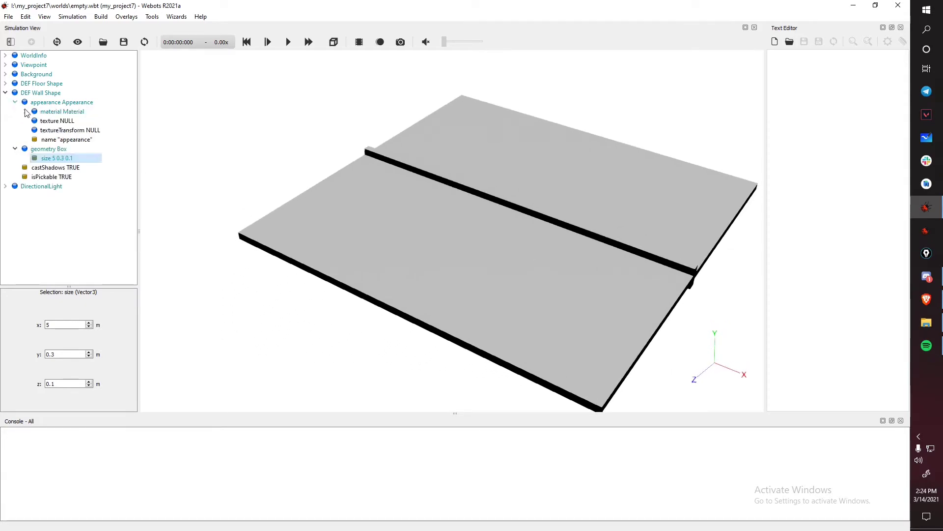
left_click(25, 111)
left_click(79, 129)
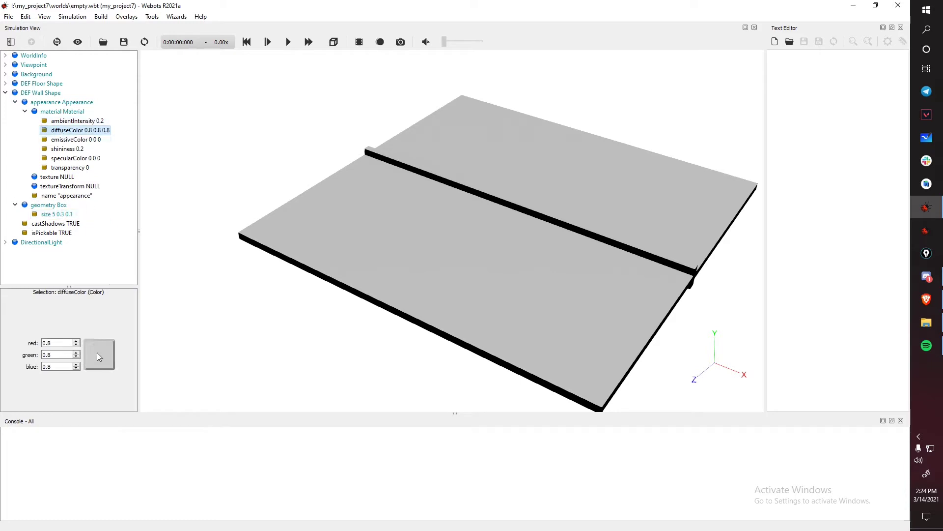
left_click(98, 357)
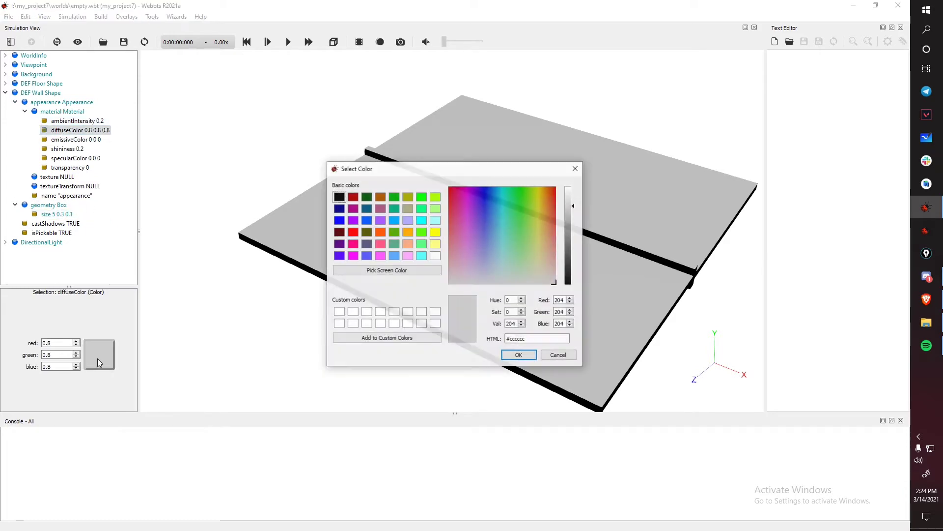
left_click(353, 232)
left_click(519, 354)
Collapse the Wall shape's tree entries and add a Transform base node after it.
left_click_drag(567, 326, 580, 318)
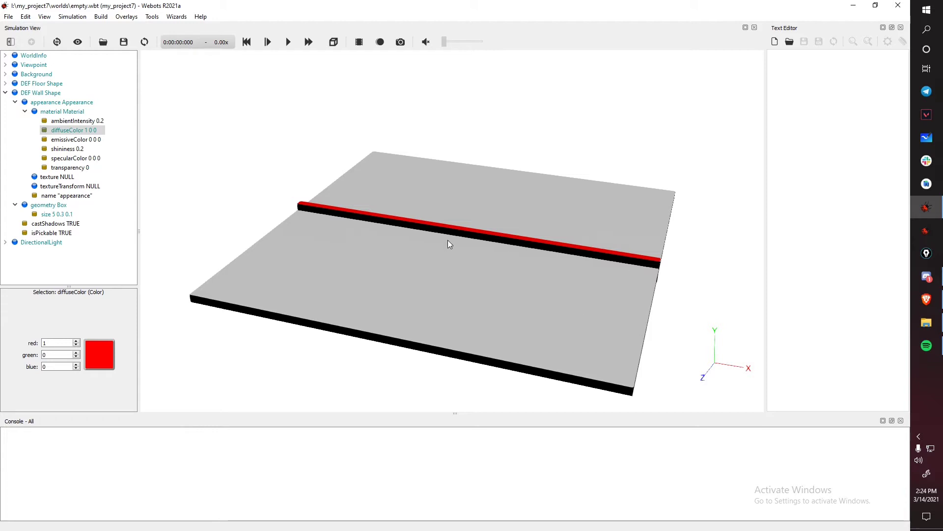
left_click_drag(568, 250, 491, 194)
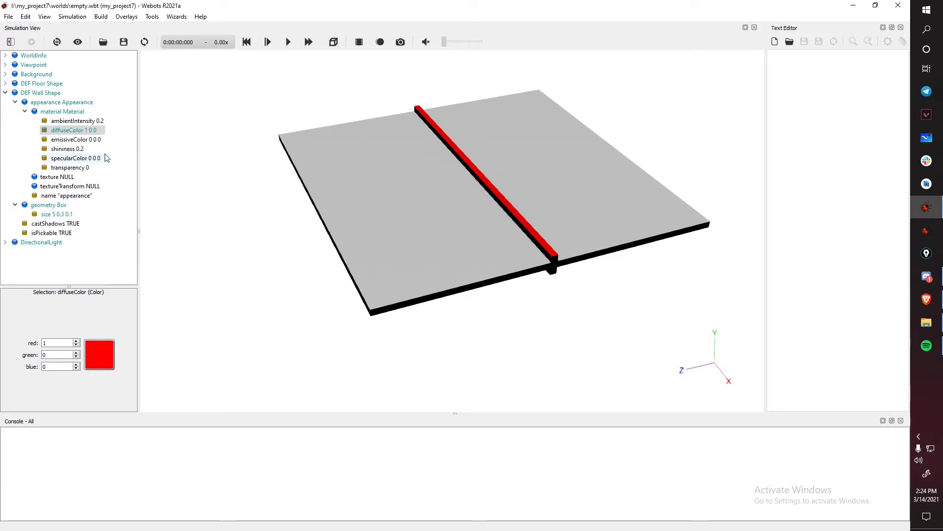
left_click(5, 93)
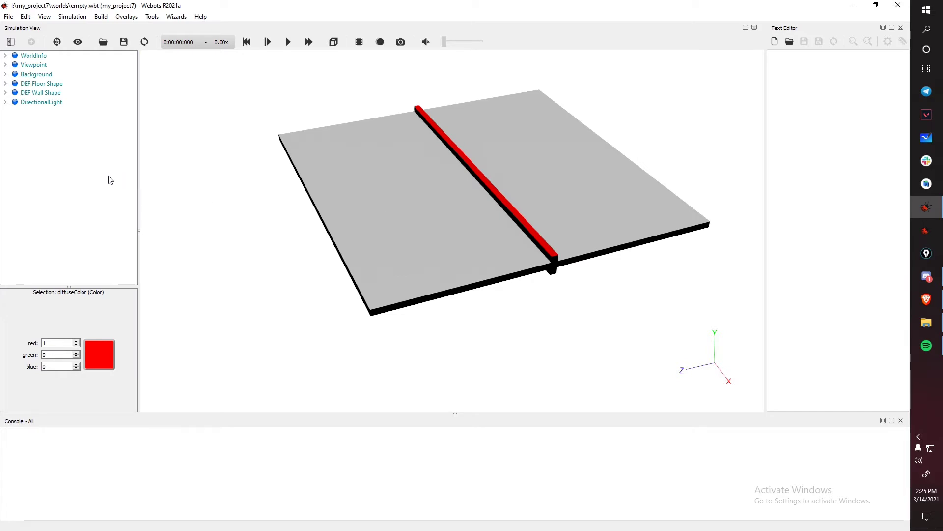
left_click(40, 92)
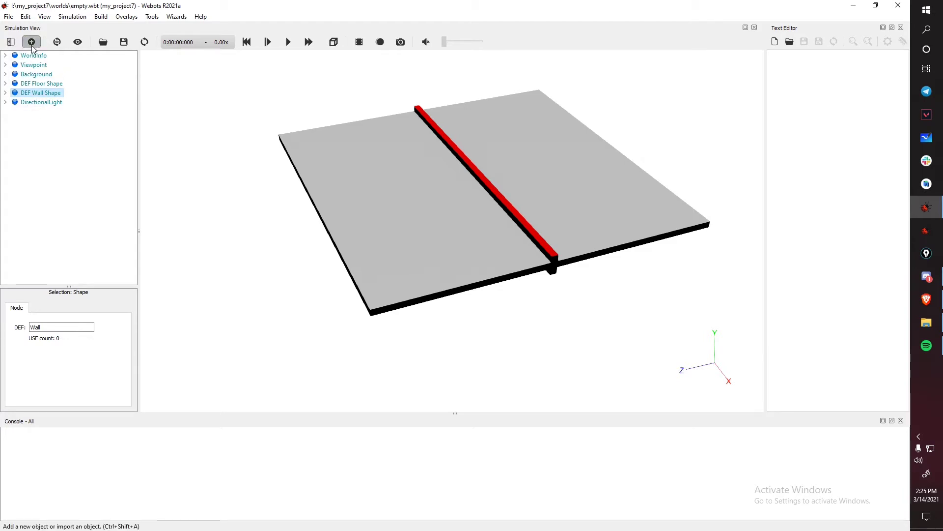
key("ctrl+shift+a")
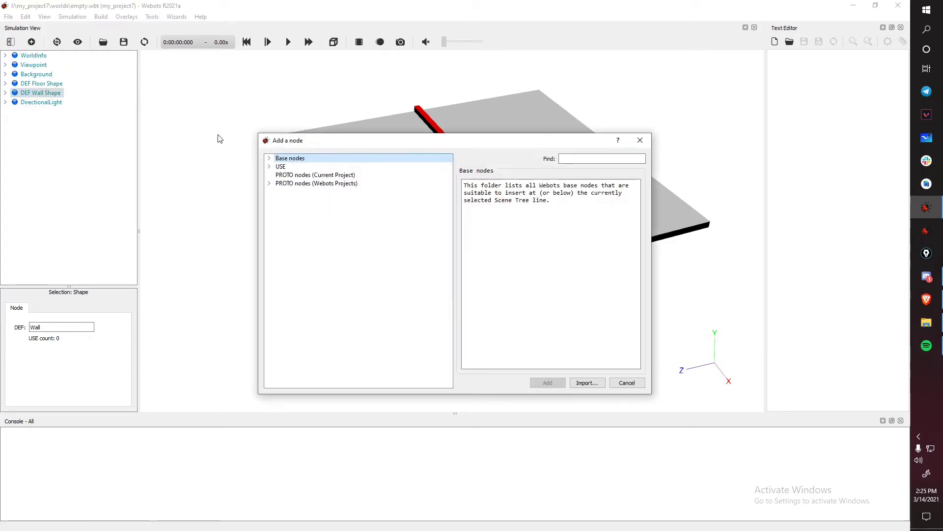
left_click(270, 159)
left_click(318, 270)
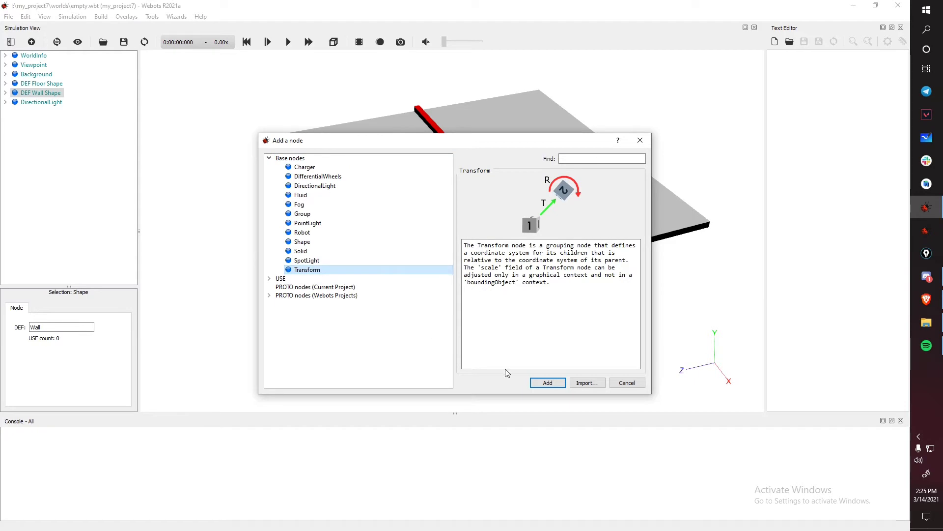
left_click(549, 381)
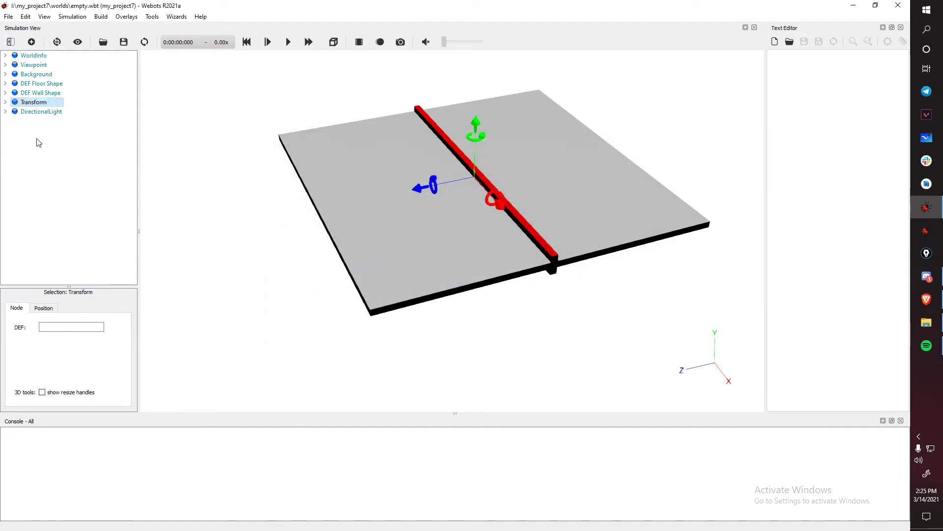
Expand the Transform node and move it freehand in the 3D view to a translation of about -0.1 m in x and 0.71 m in z.
left_click(5, 102)
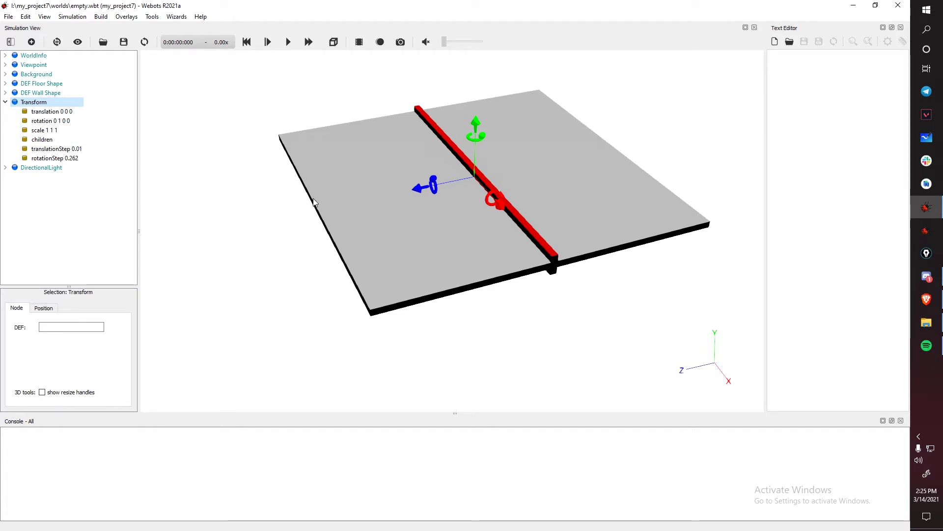
left_click_drag(316, 201, 382, 202)
left_click_drag(464, 219, 414, 204)
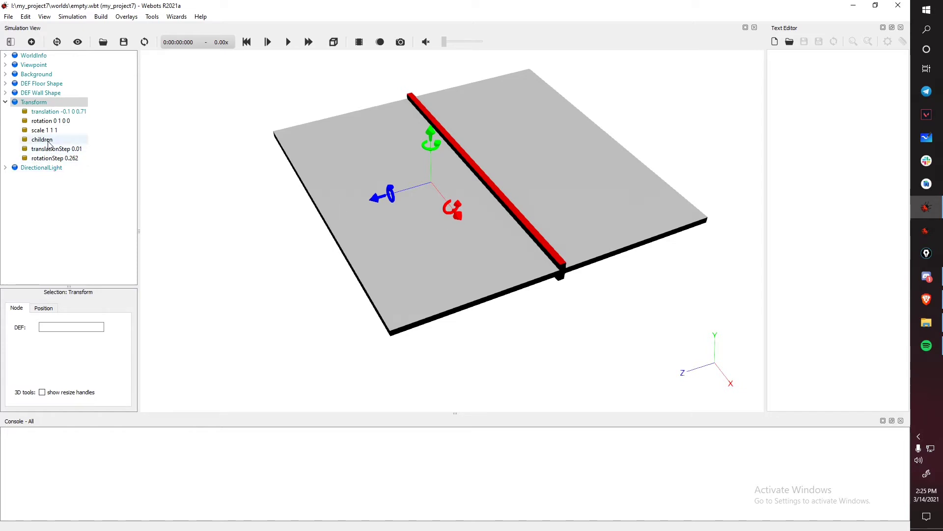
Set the DEF name of the Transform node to Wall01.
left_click(66, 327)
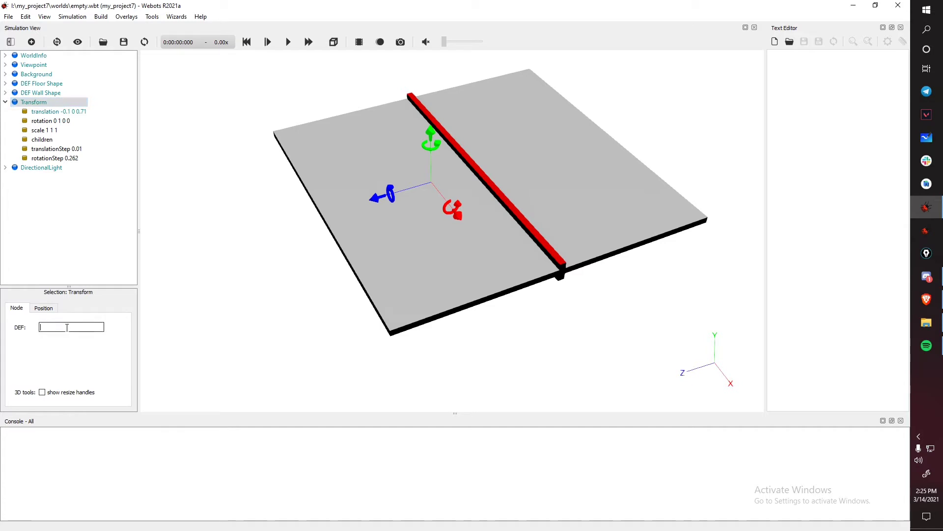
type("Wall01")
key("Return")
Add a Shape base node to the children of the Wall01 Transform.
left_click(59, 138)
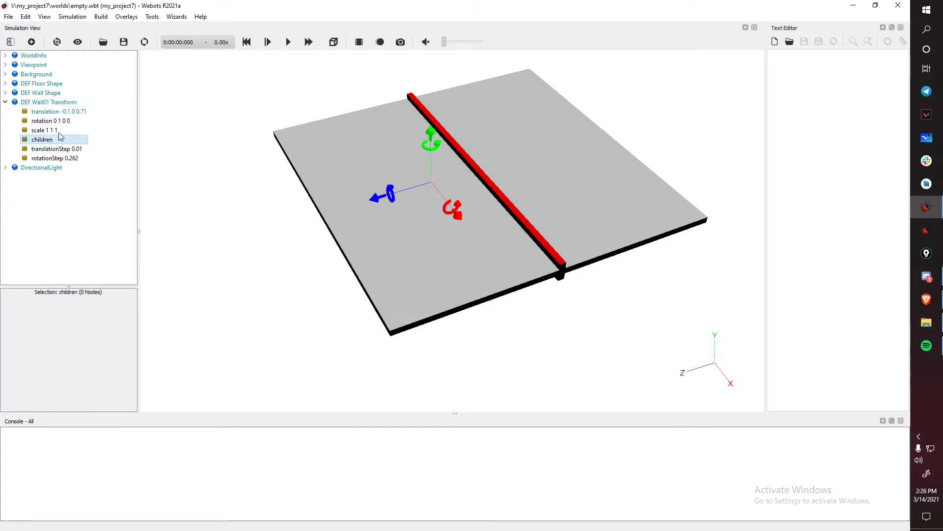
left_click(32, 42)
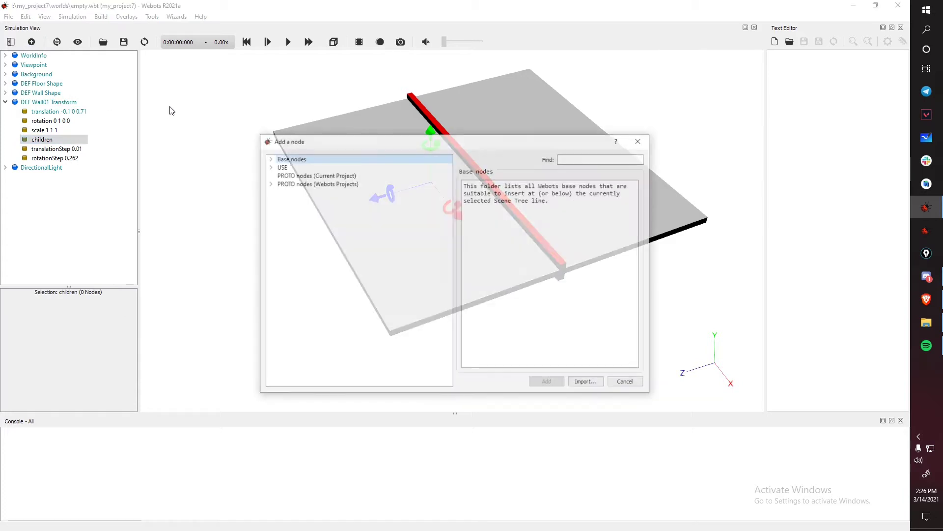
left_click(270, 158)
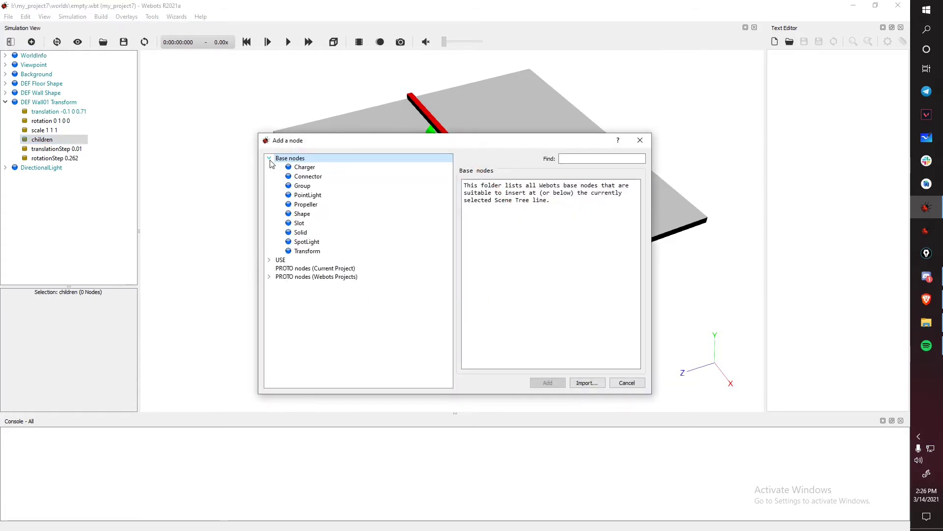
left_click(302, 215)
left_click(547, 382)
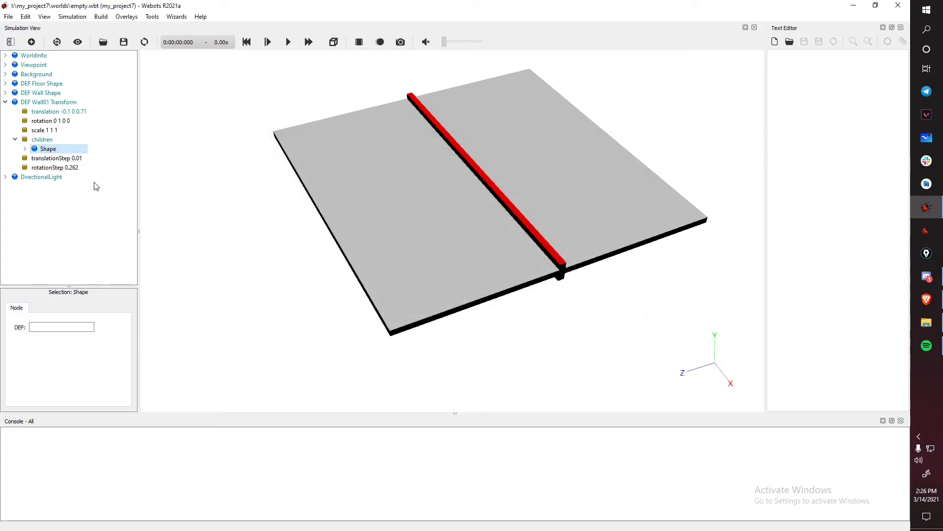
Add an Appearance node to the appearance field of the Shape inside the Wall01 Transform.
left_click(25, 148)
left_click(54, 157)
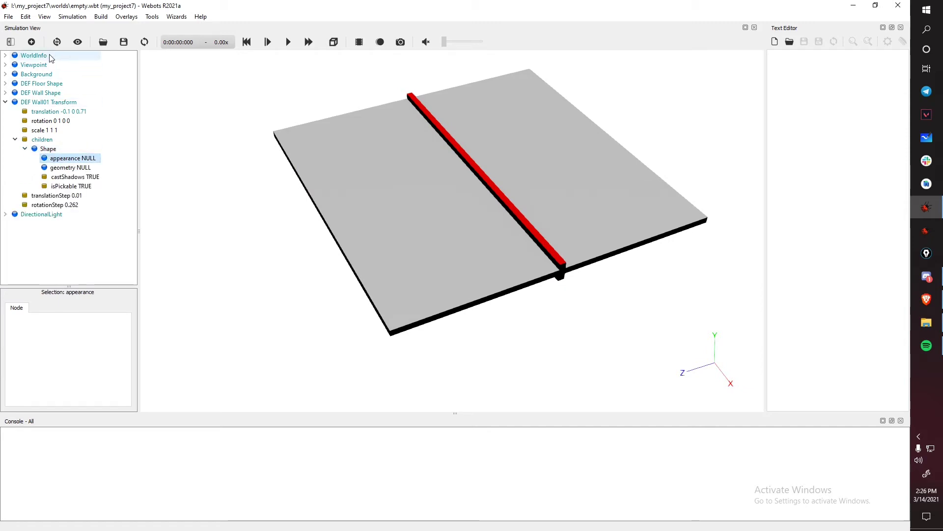
left_click(32, 42)
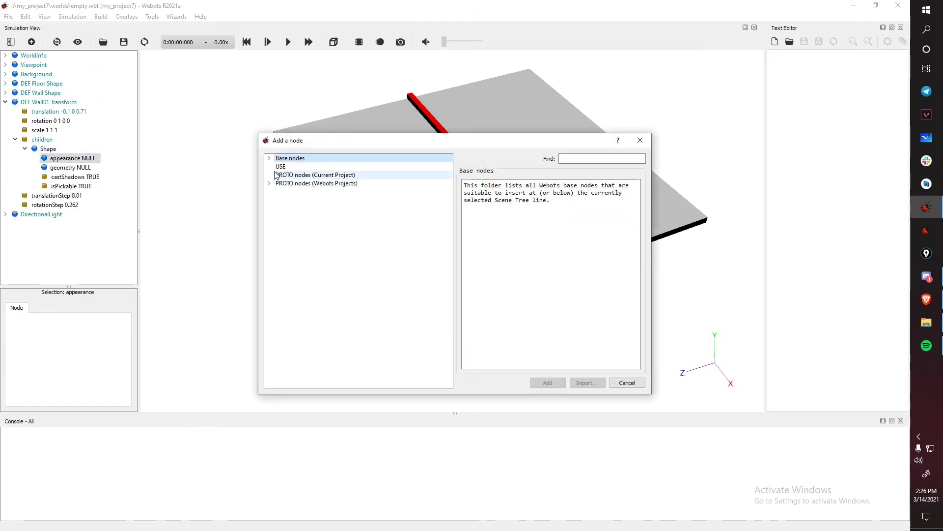
left_click(269, 158)
left_click(291, 166)
left_click(547, 383)
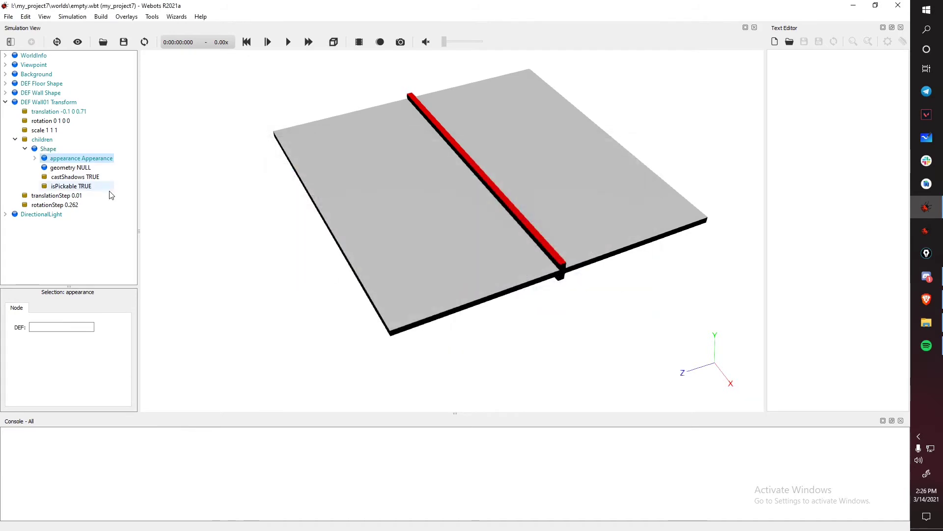
Add a Material node to the material field of the Appearance inside the Wall01 Transform.
left_click(34, 157)
left_click(78, 167)
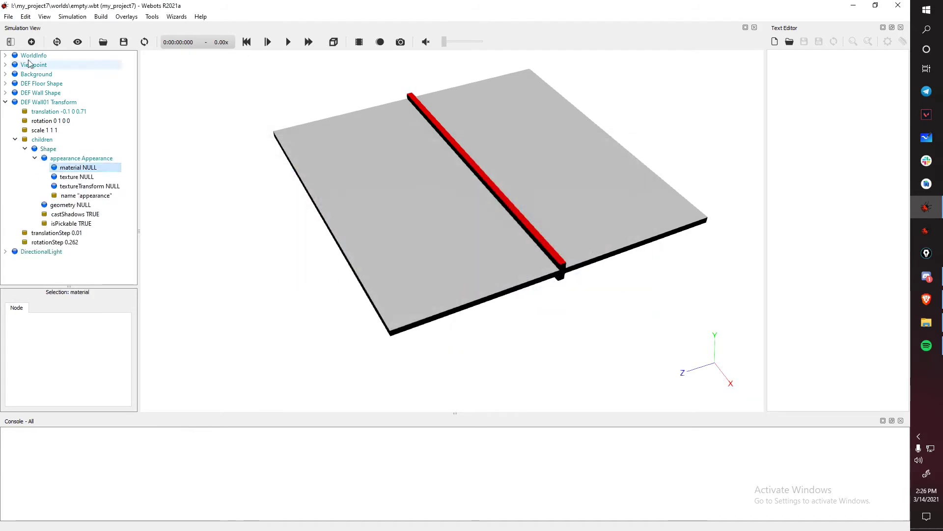
left_click(31, 42)
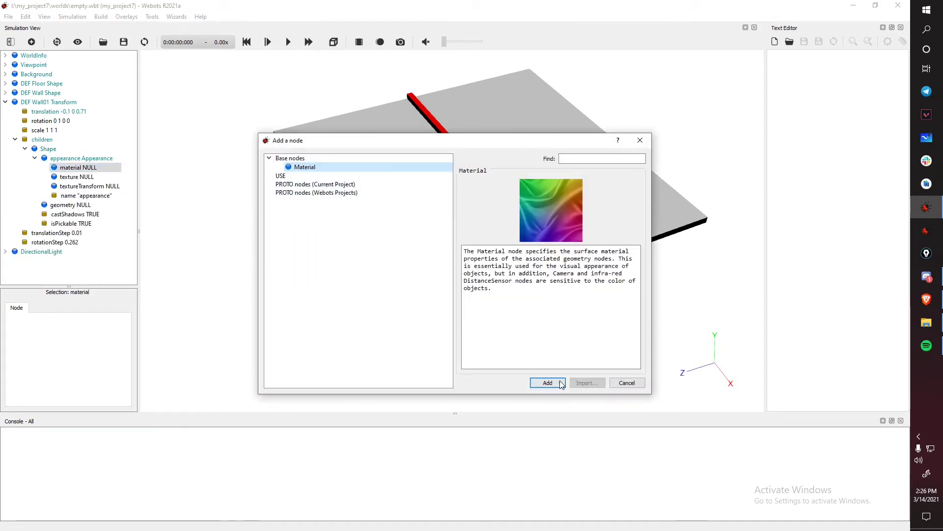
left_click(547, 383)
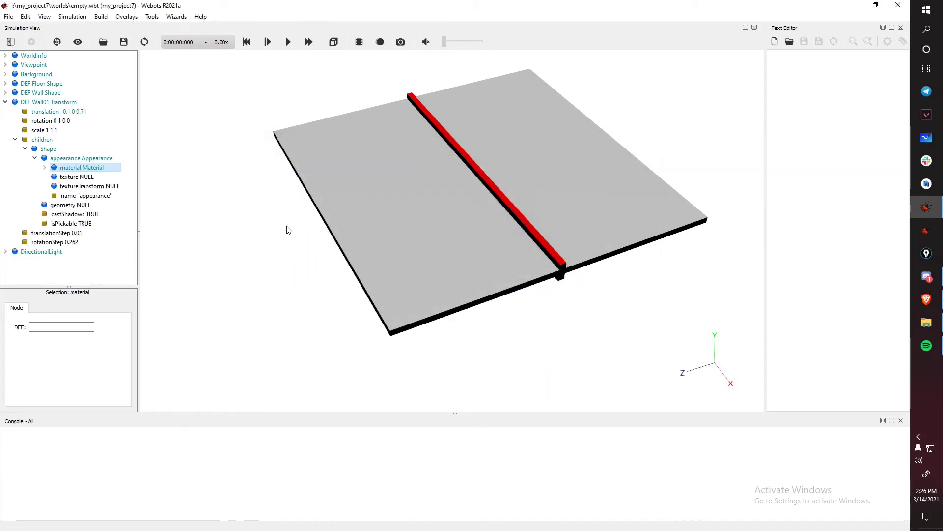
left_click(45, 168)
left_click(35, 158)
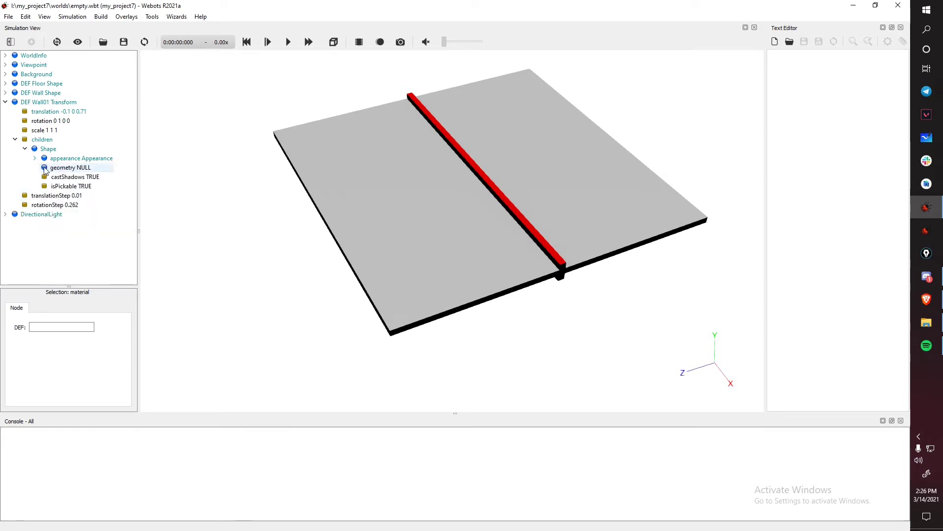
Add a Box node as the geometry of the Shape inside the Wall01 Transform.
left_click(89, 169)
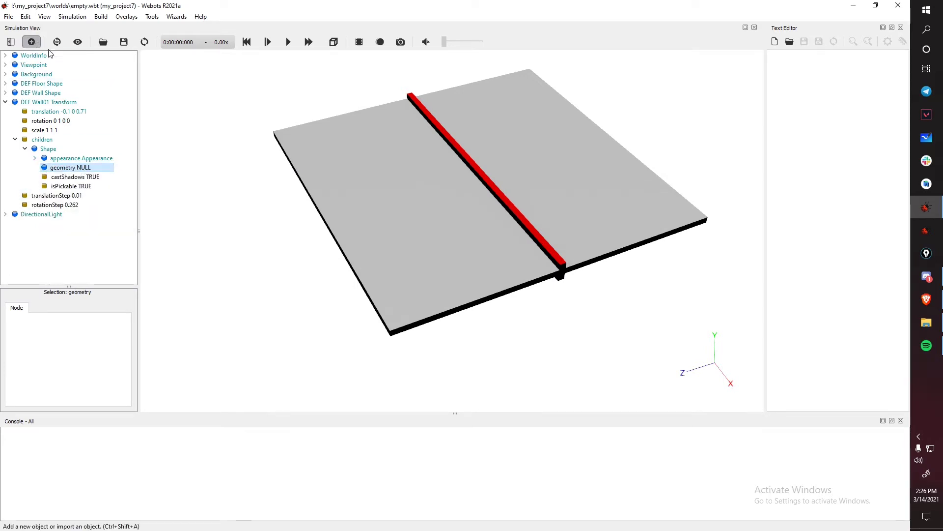
left_click(31, 42)
left_click(300, 167)
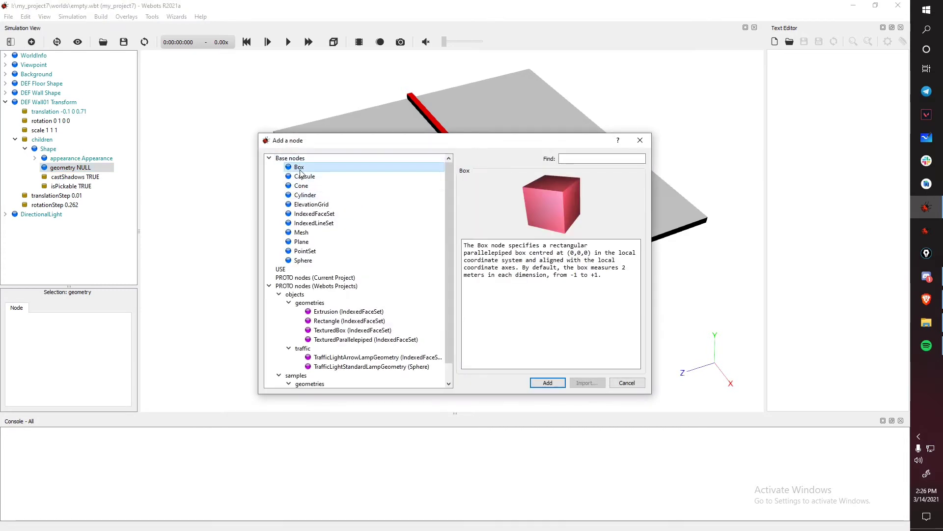
left_click(546, 383)
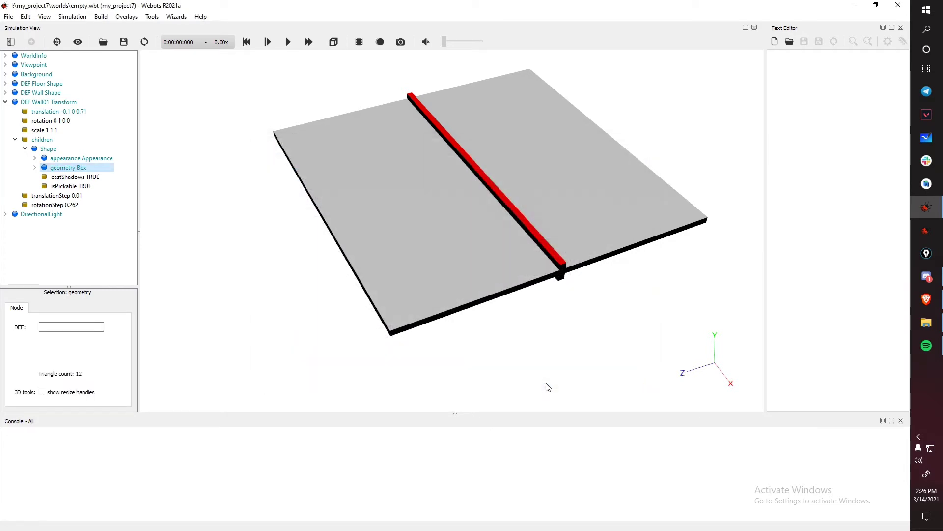
Set the size of the Wall01 box to 5 m in x and 0.5 m in y.
left_click(35, 167)
left_click(64, 177)
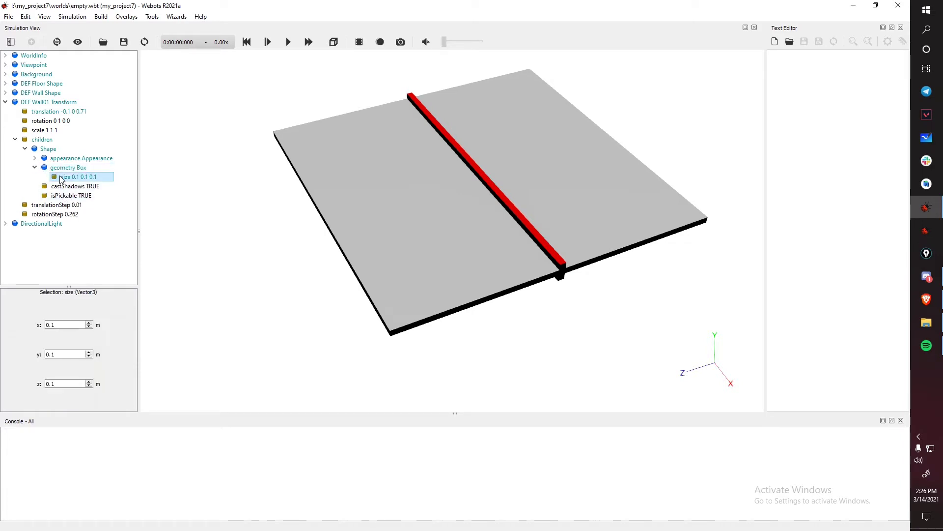
double_click(70, 331)
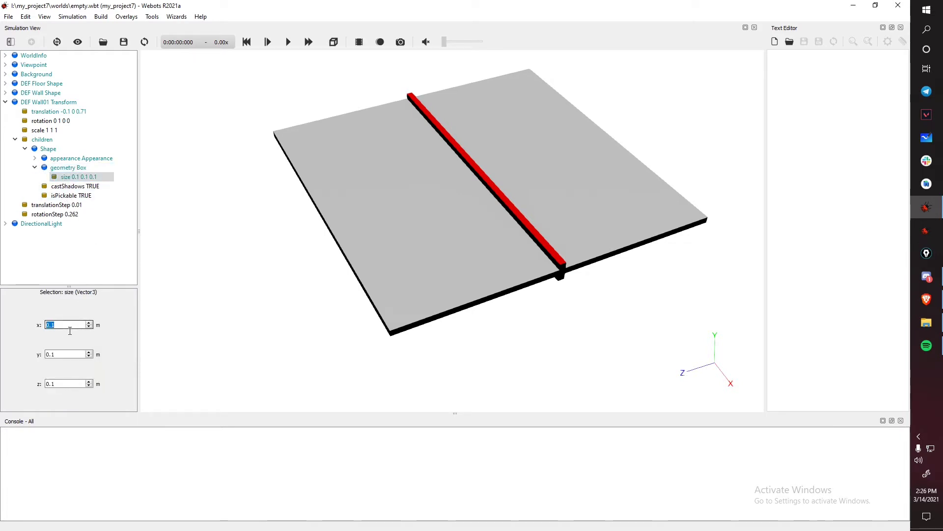
type("5")
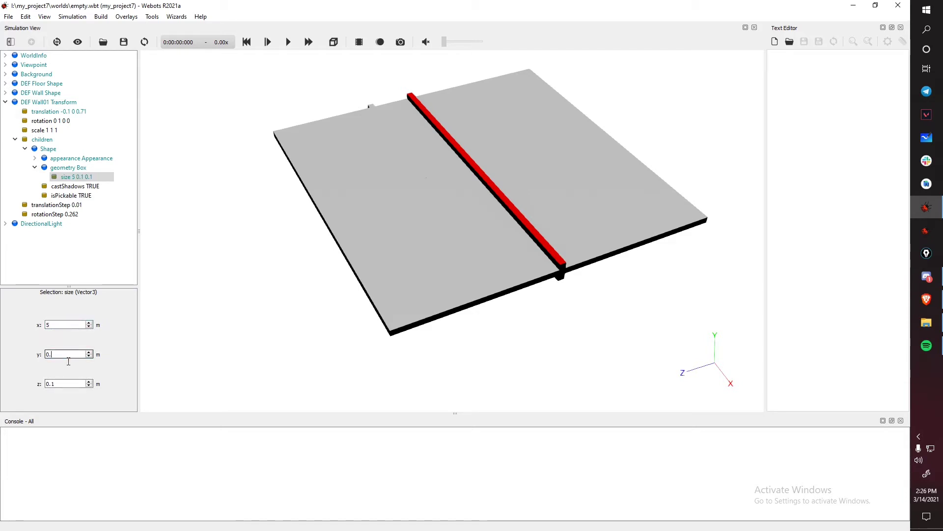
key("Return")
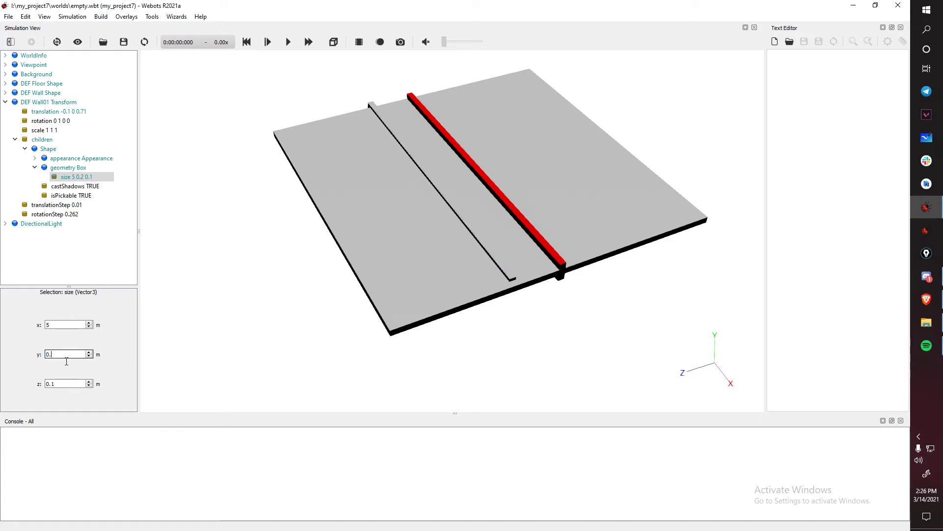
type("0.3")
key("Return")
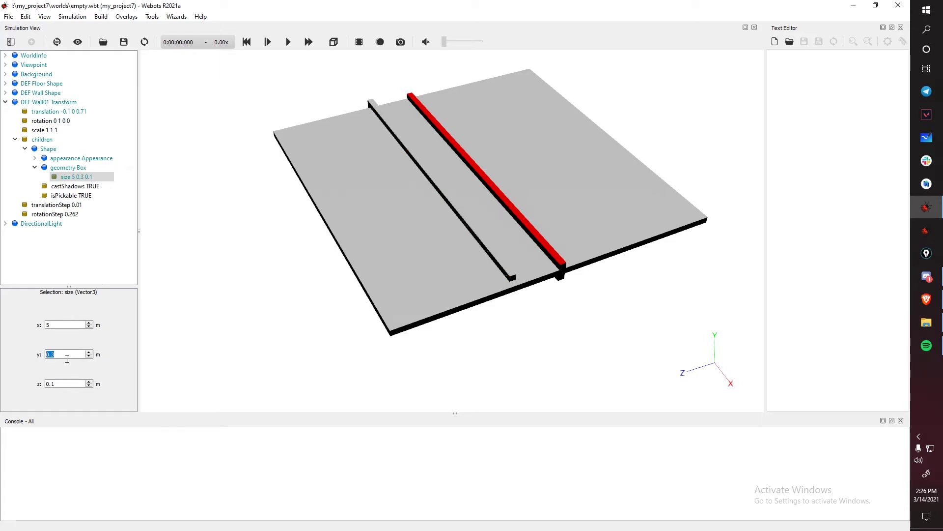
left_click(68, 358)
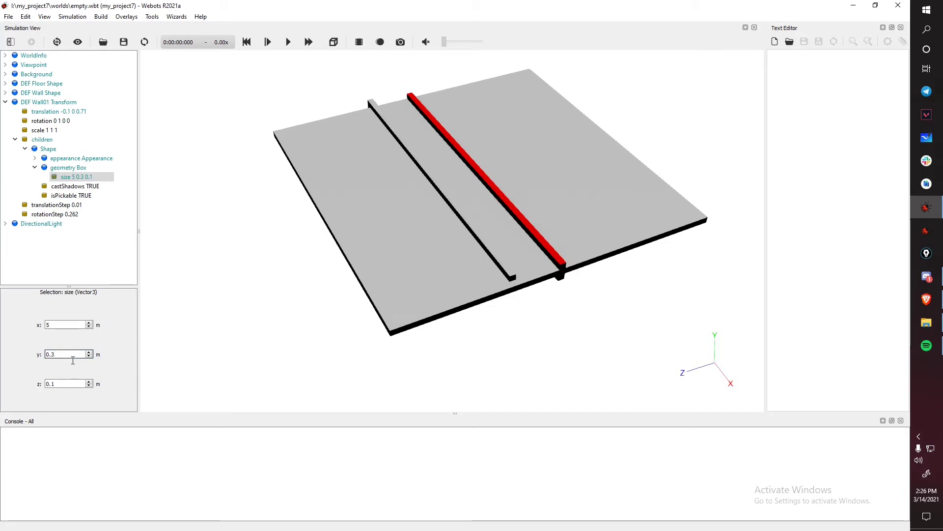
type("5")
key("Return")
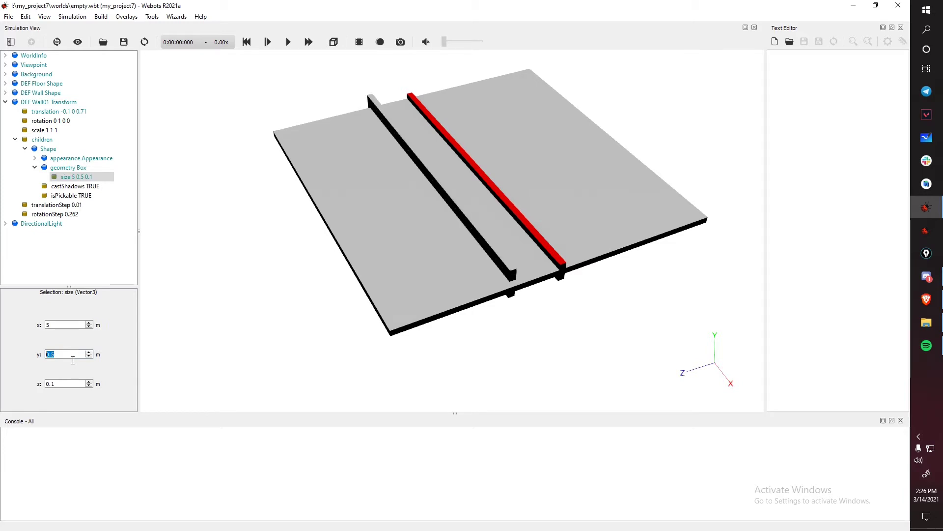
mouse_move(473, 199)
left_mouse_down()
mouse_move(505, 176)
mouse_move(472, 206)
left_mouse_up()
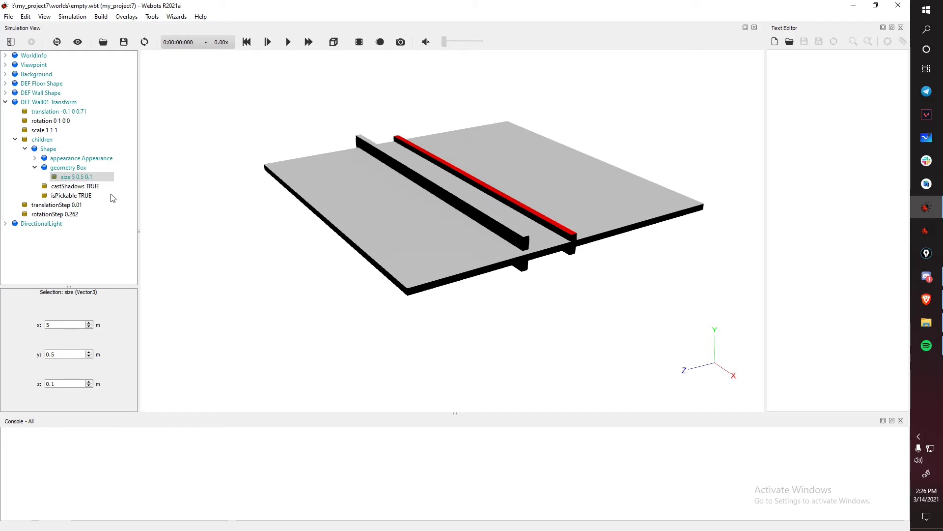
Move the Wall01 Transform freehand to the floor's +z edge and raise it, to a translation of about 0, 0.24, 2.45 m.
left_click(15, 140)
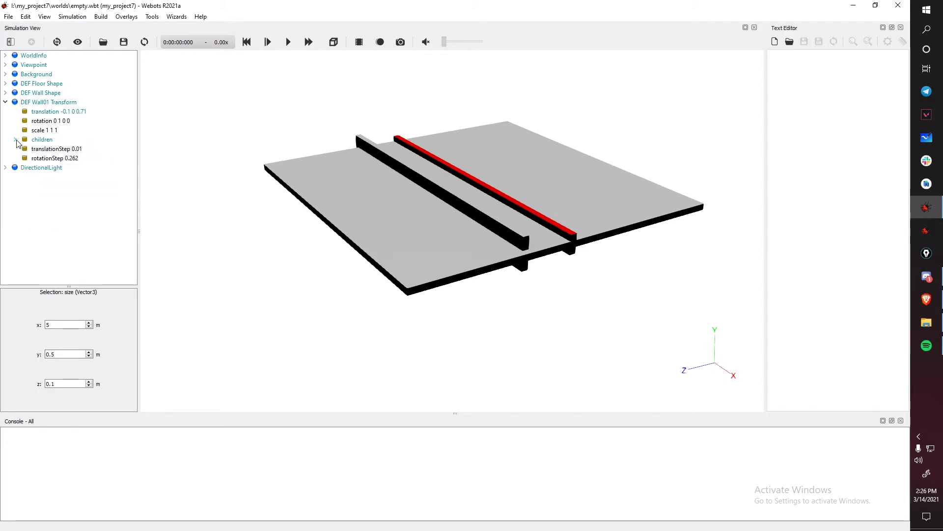
left_click(40, 113)
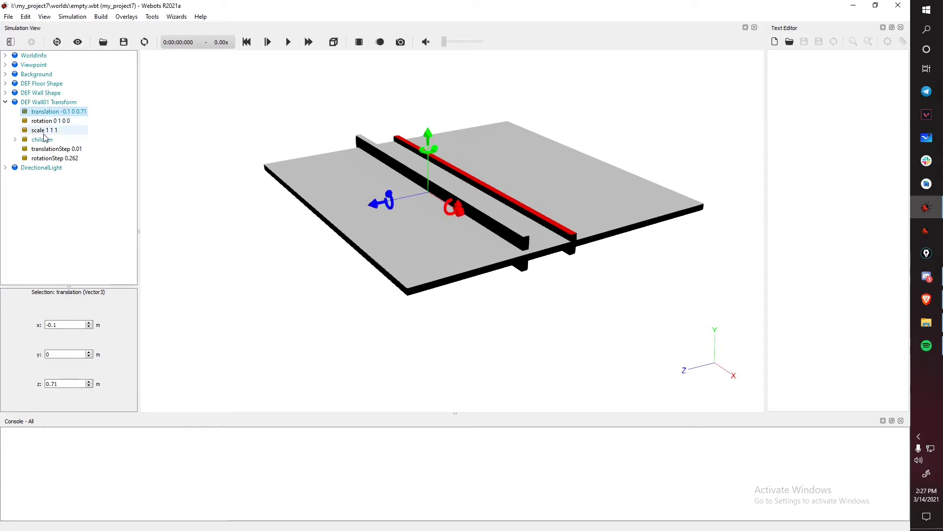
left_click(5, 101)
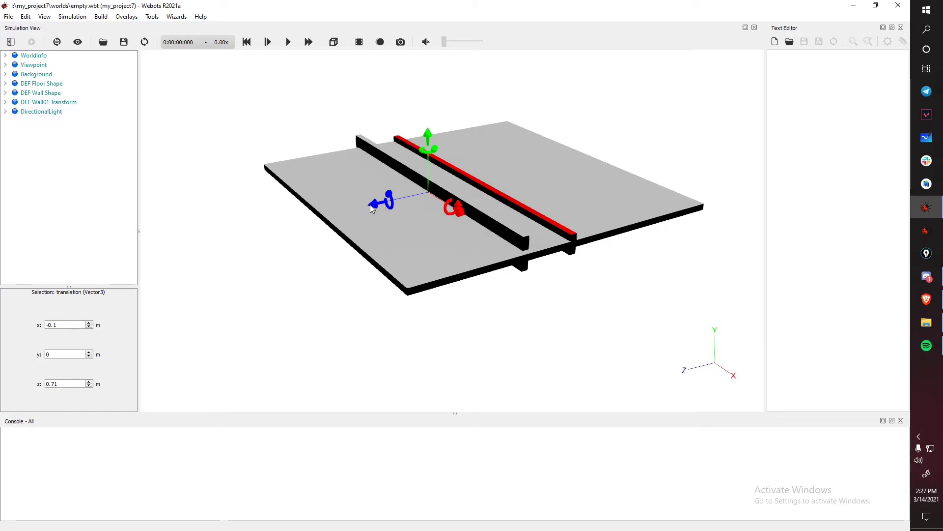
left_click(54, 102)
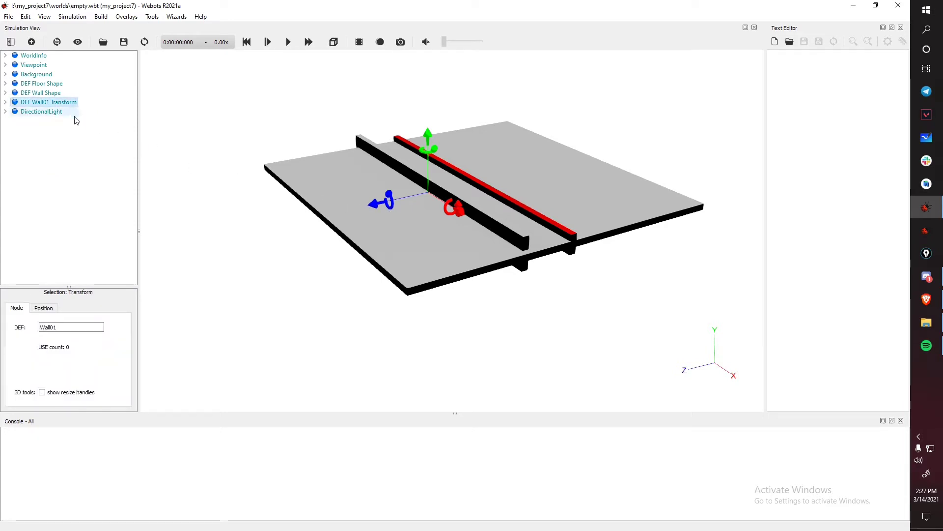
left_click_drag(376, 205, 338, 209)
left_click_drag(378, 163, 376, 163)
left_click_drag(320, 217, 310, 217)
left_click_drag(335, 153, 335, 147)
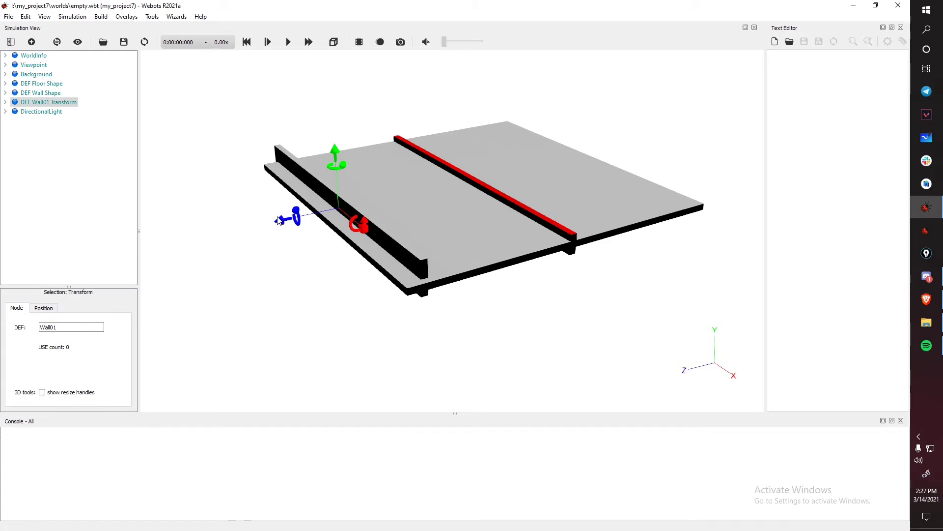
left_click_drag(278, 221, 248, 235)
left_click_drag(333, 240, 333, 248)
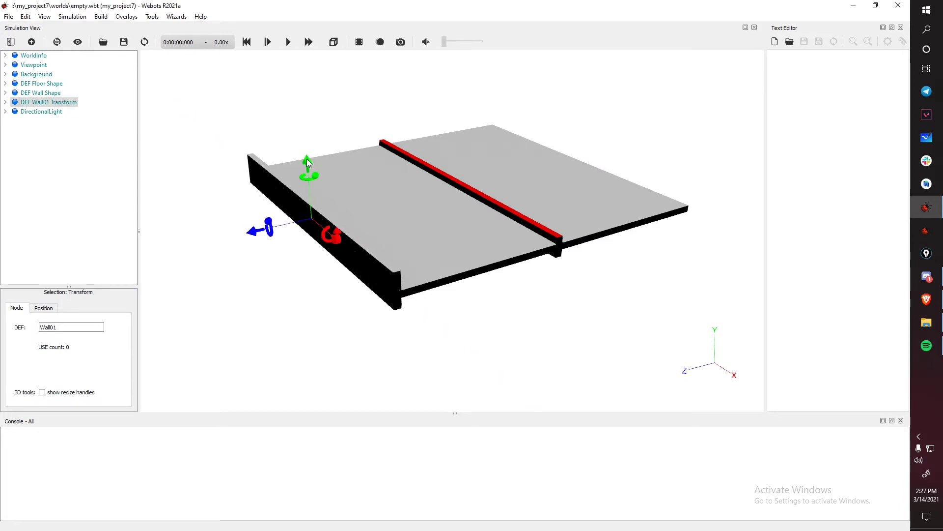
left_click_drag(307, 158, 309, 146)
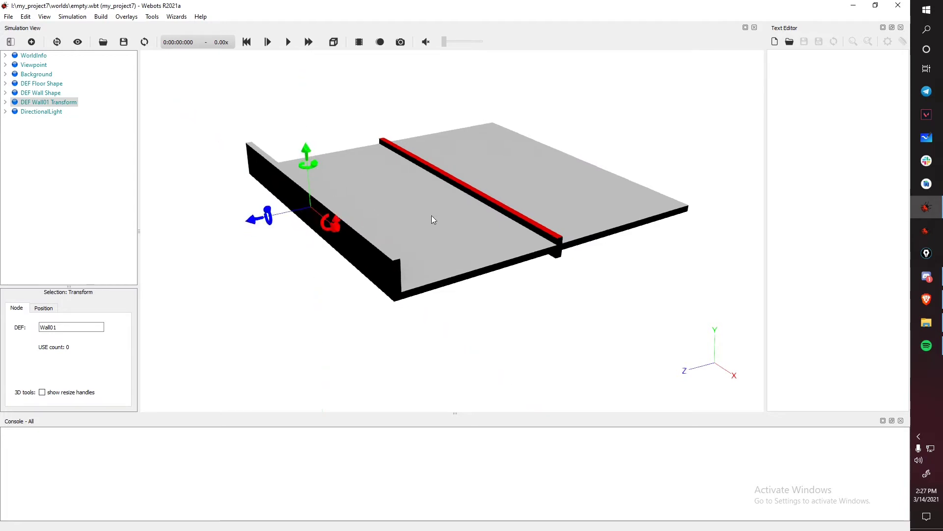
mouse_move(431, 216)
left_mouse_down()
mouse_move(422, 237)
mouse_move(453, 243)
mouse_move(441, 218)
left_mouse_up()
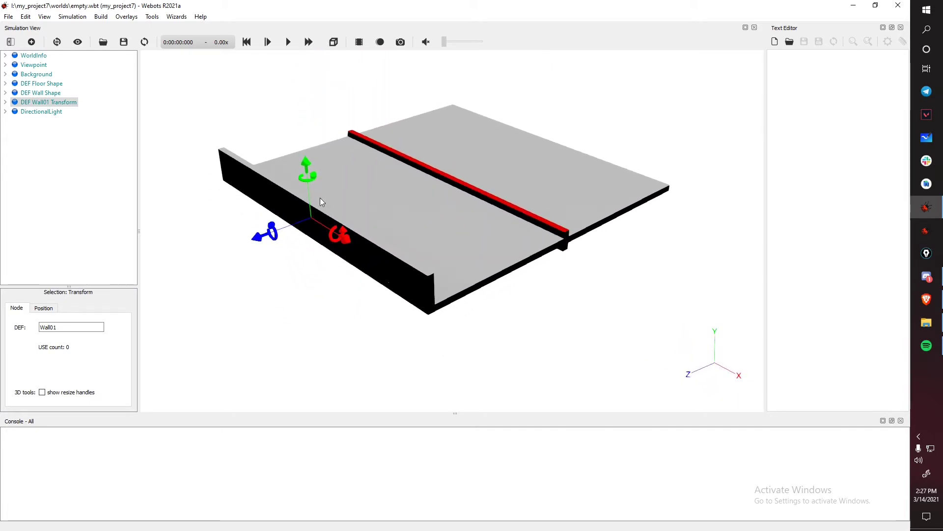
Set the diffuse color of the Wall01 material to the basic green #00aa00.
left_click(6, 102)
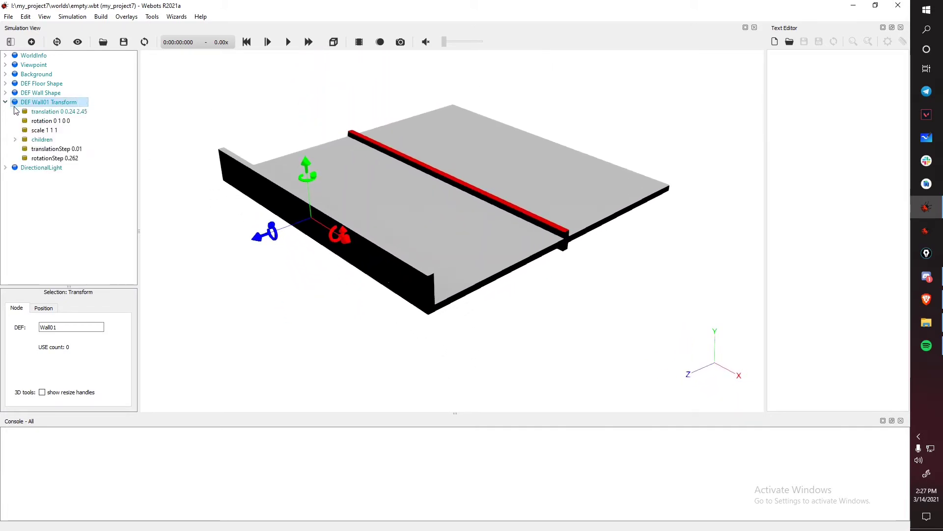
left_click(15, 139)
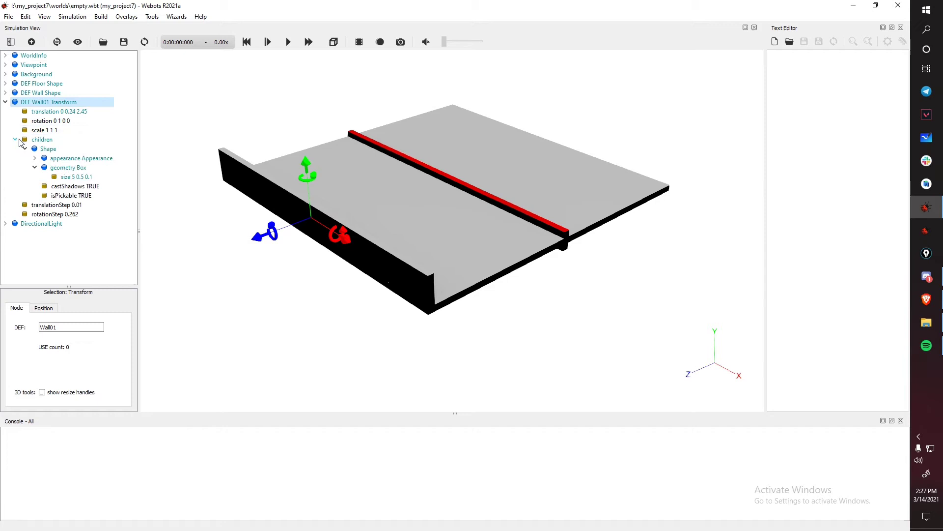
left_click(44, 149)
left_click(47, 158)
left_click(34, 158)
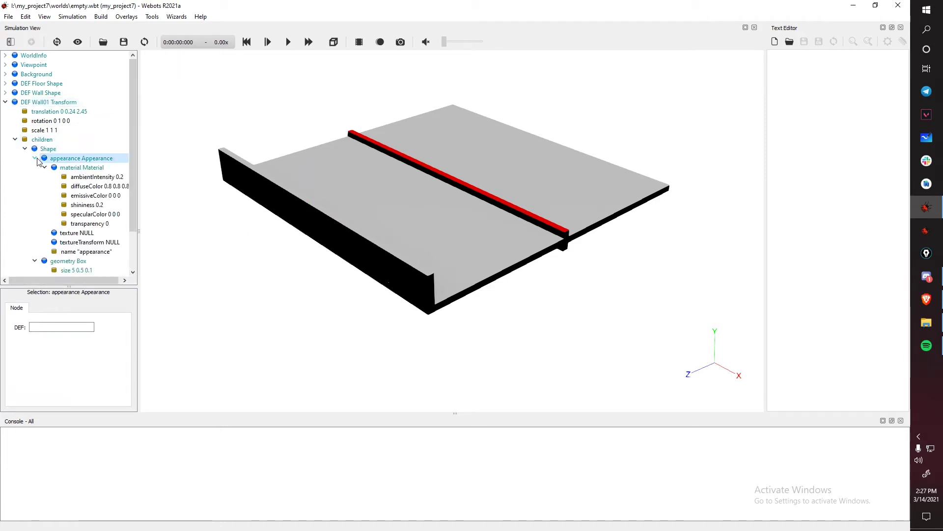
left_click(85, 186)
left_click(100, 350)
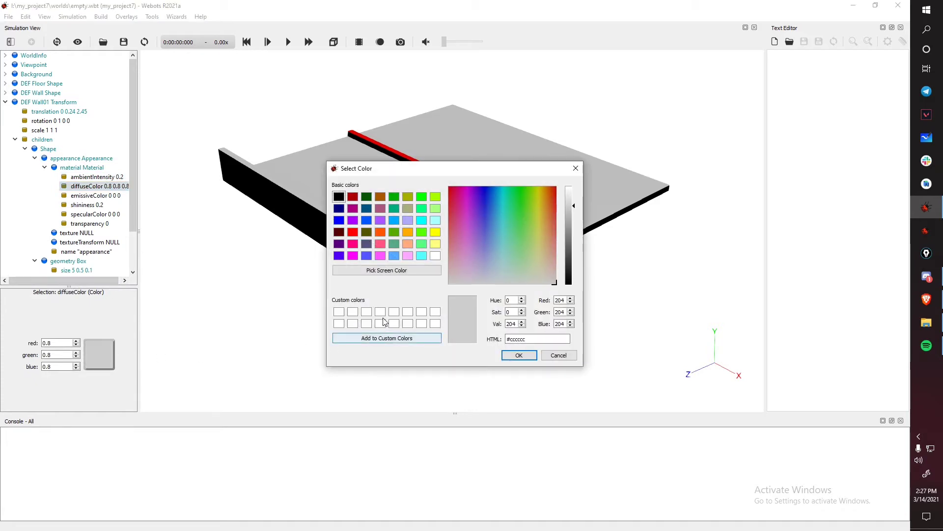
left_click(394, 196)
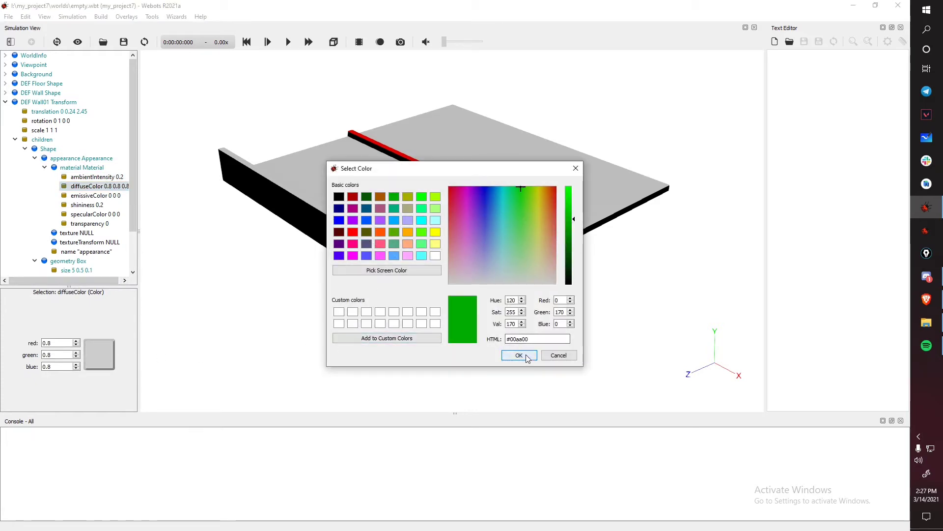
left_click(526, 355)
left_click_drag(474, 286, 429, 273)
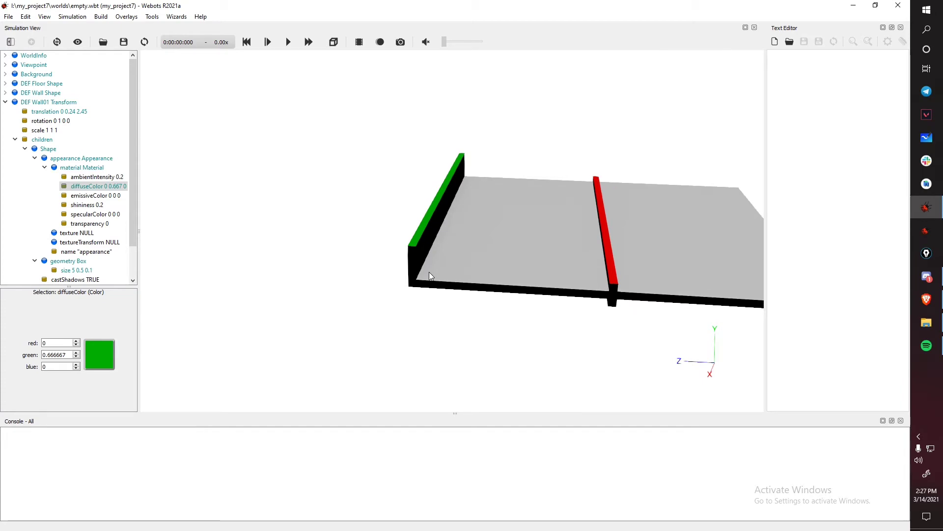
Duplicate the Wall01 Transform and set the copy's DEF name to Wall02.
left_click(5, 103)
left_click_drag(415, 243, 491, 246)
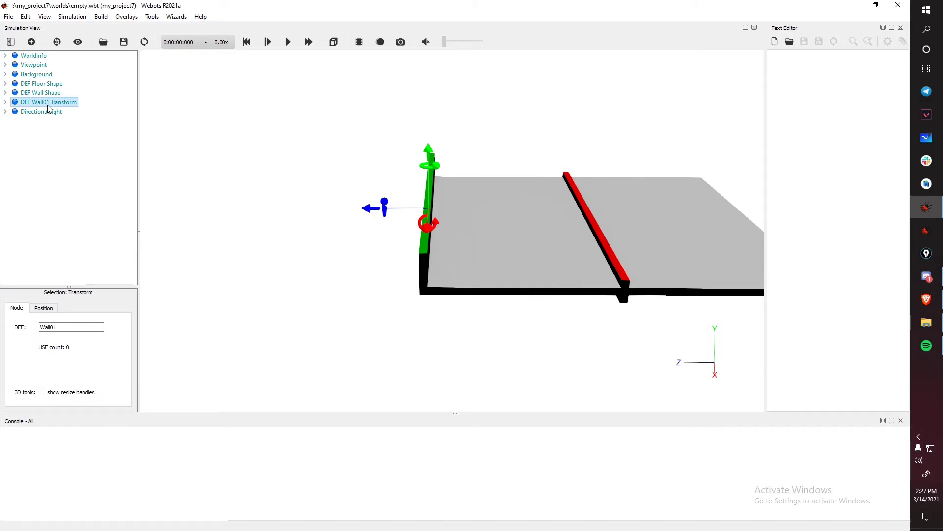
key("ctrl+c")
key("ctrl+v")
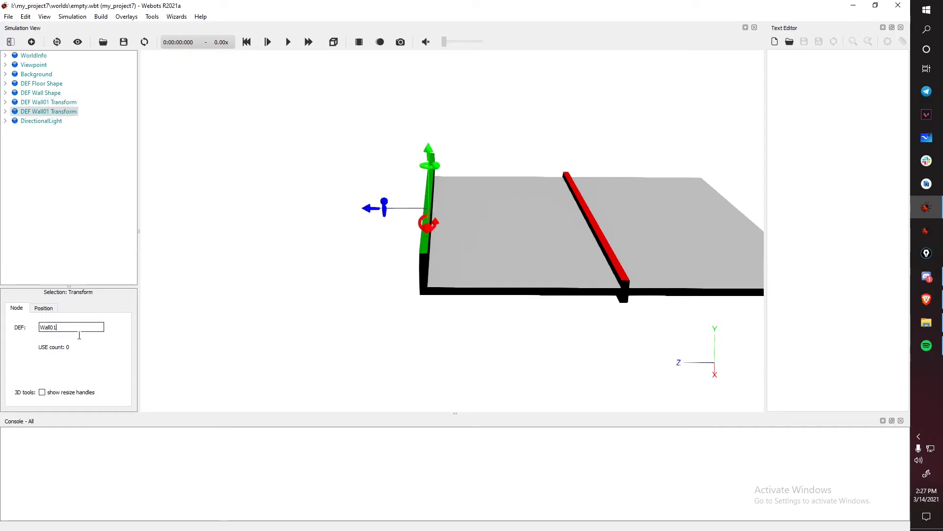
key("Return")
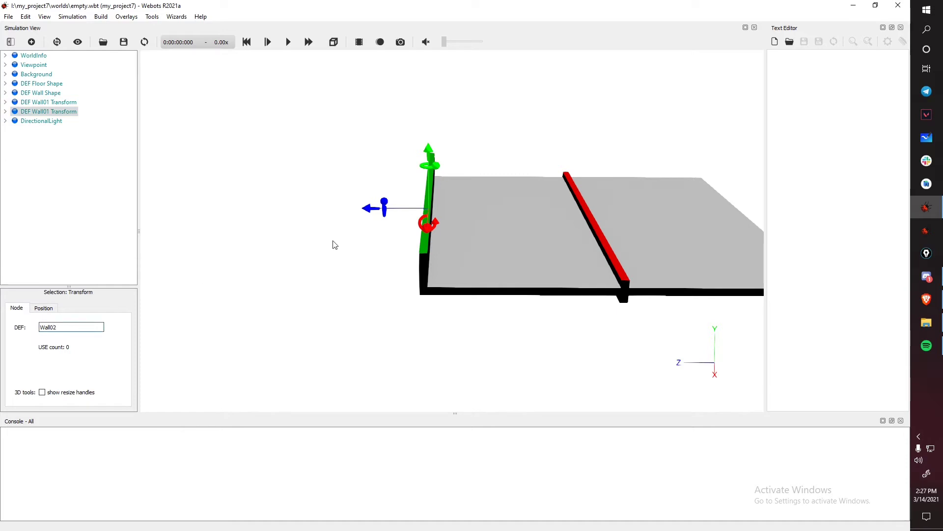
Move the Wall02 Transform freehand along z to the floor edge opposite Wall01.
left_click_drag(367, 210, 548, 220)
left_click_drag(584, 241, 645, 247)
right_click_drag(687, 236, 618, 253)
left_click_drag(448, 212, 614, 246)
left_click_drag(660, 184, 638, 216)
left_click(413, 195)
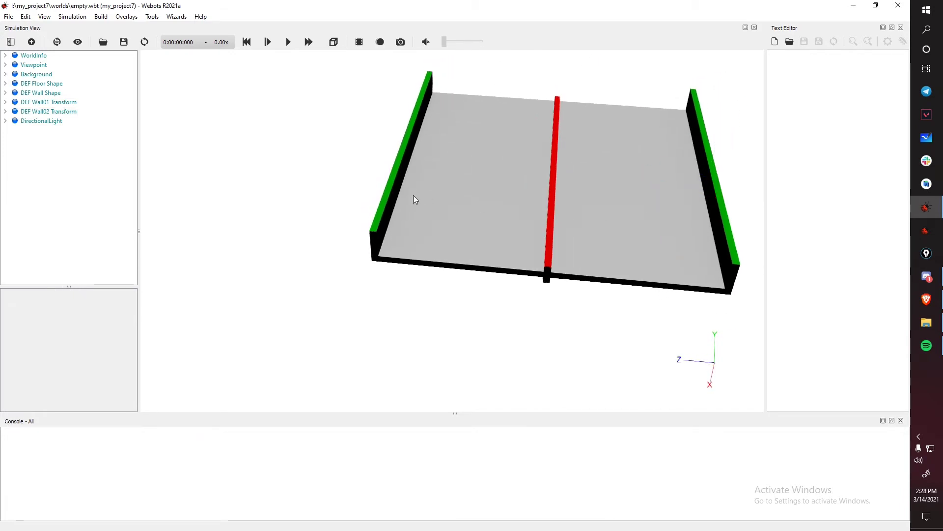
Duplicate the Wall02 Transform and set the copy's DEF name to Wall03.
left_click(18, 113)
key("ctrl+v")
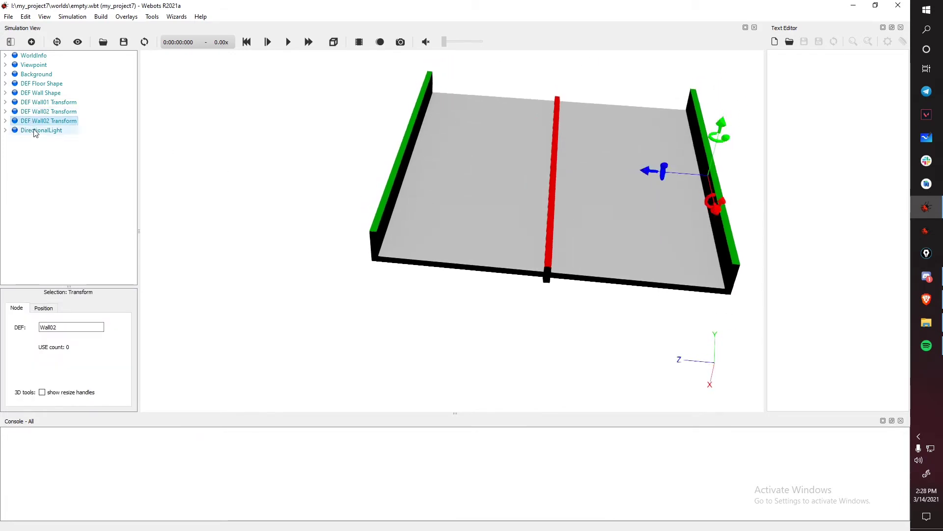
left_click(79, 330)
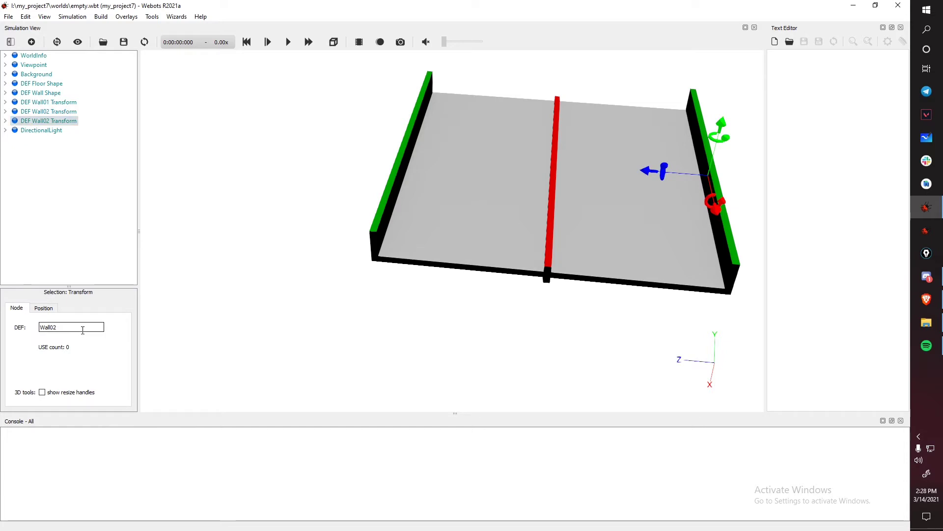
Move the Wall03 Transform freehand along z to the floor's middle and rotate it a quarter turn about the y axis.
left_click_drag(663, 171, 495, 178)
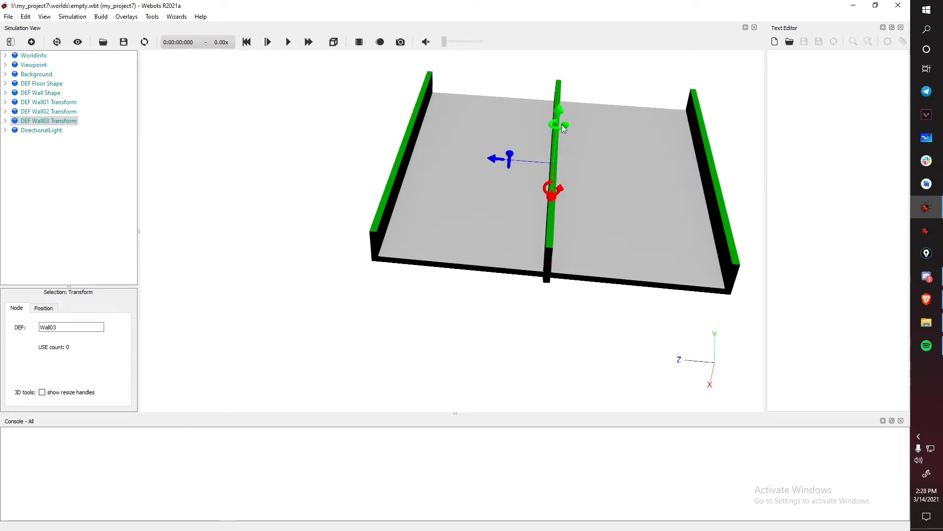
left_click_drag(565, 125, 565, 95)
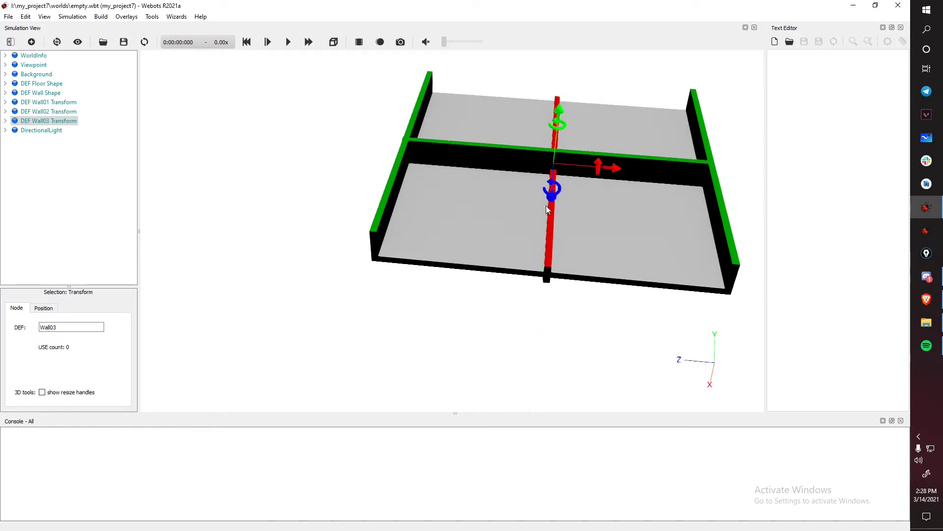
left_click_drag(580, 235, 578, 241)
left_click(579, 239)
Move the Wall03 Transform freehand to the floor's -x edge so its ends meet Wall01 and Wall02.
mouse_move(586, 210)
right_mouse_down()
mouse_move(584, 223)
mouse_move(575, 218)
right_mouse_up()
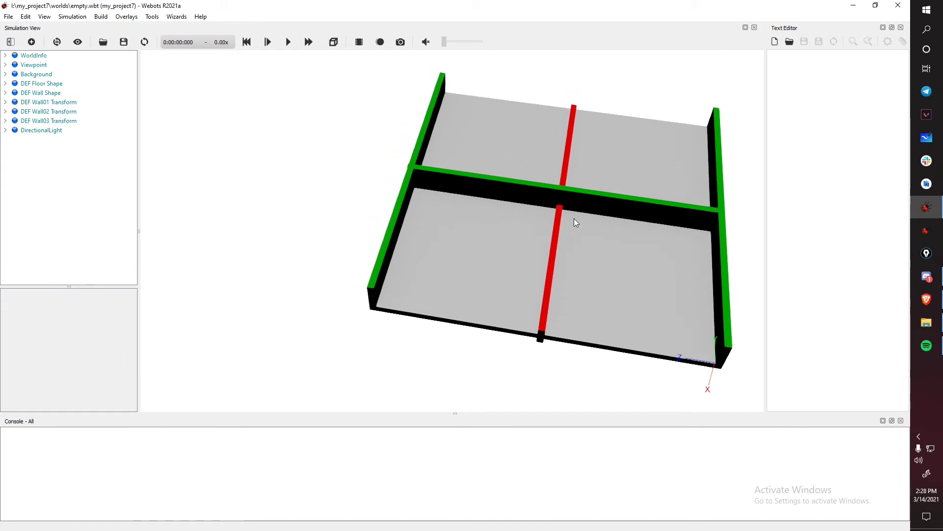
left_click(61, 121)
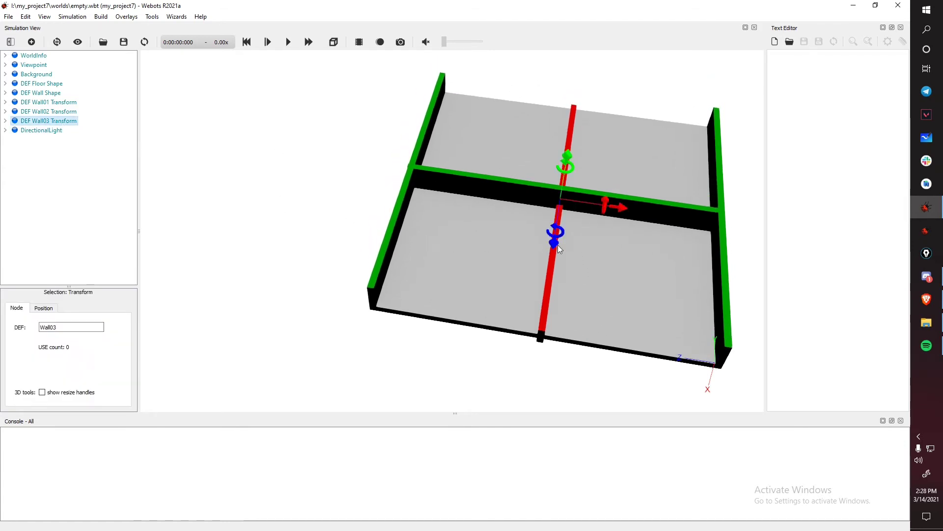
left_click_drag(554, 249, 609, 198)
left_click(49, 121)
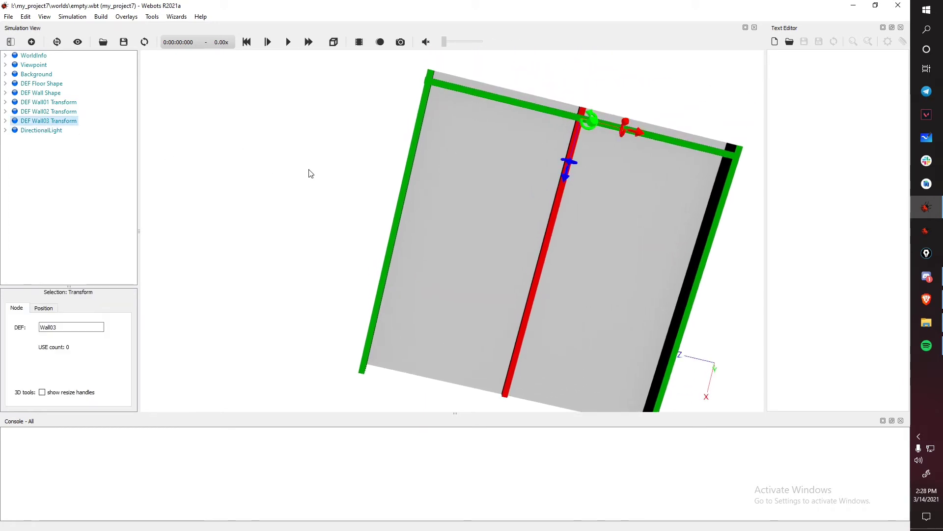
left_click_drag(563, 178, 561, 170)
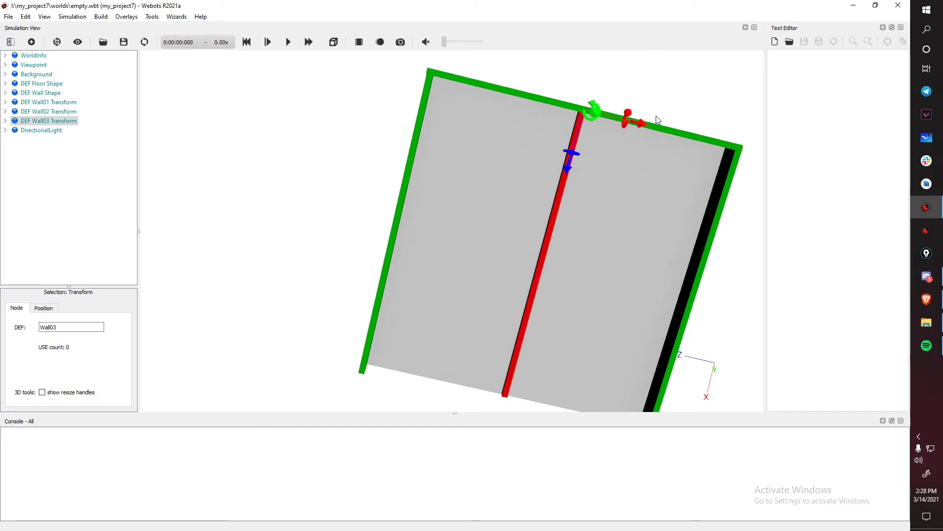
left_click_drag(642, 126, 643, 127)
left_click(666, 179)
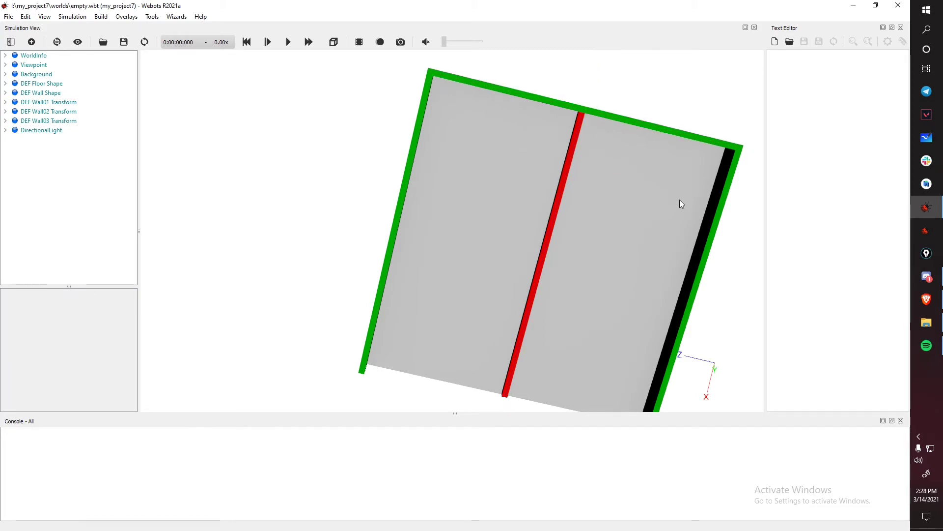
left_click_drag(679, 200, 674, 134)
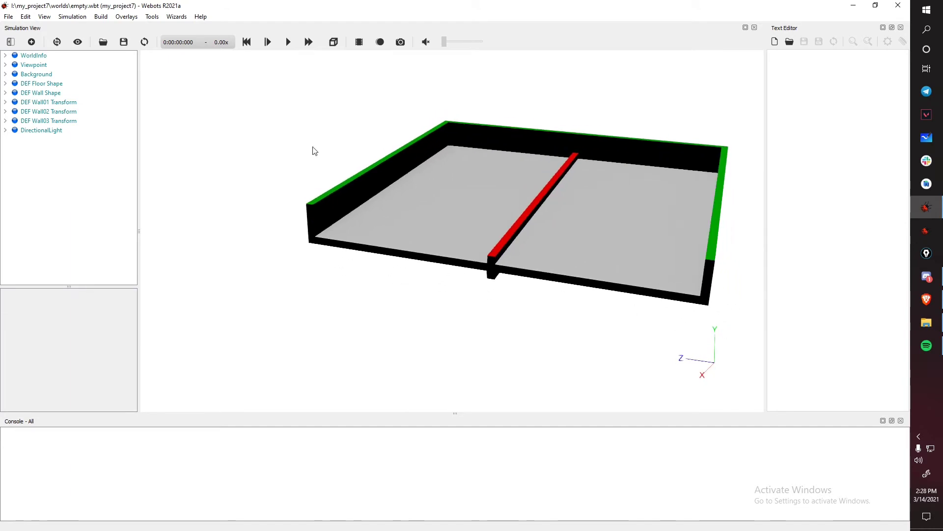
Duplicate the Wall03 Transform and set the copy's DEF name to Wall04.
left_click(51, 121)
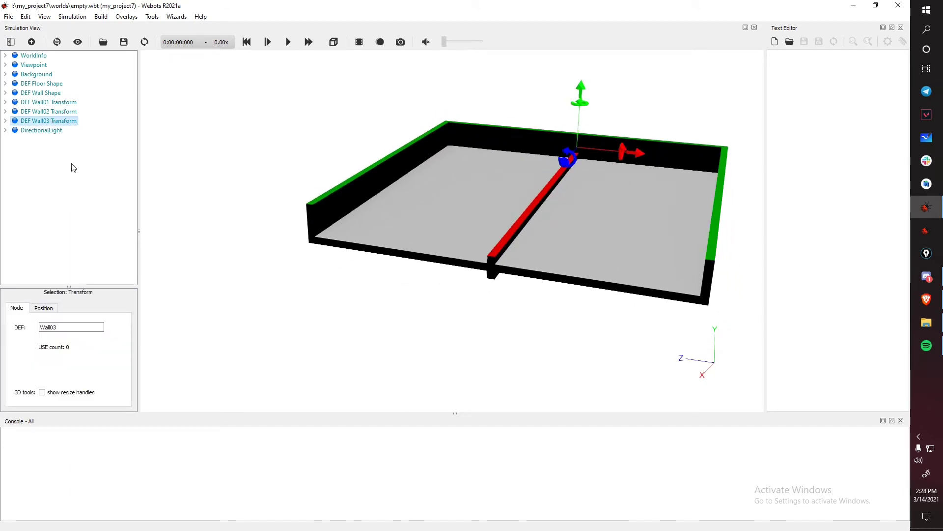
key("ctrl+c")
key("ctrl+v")
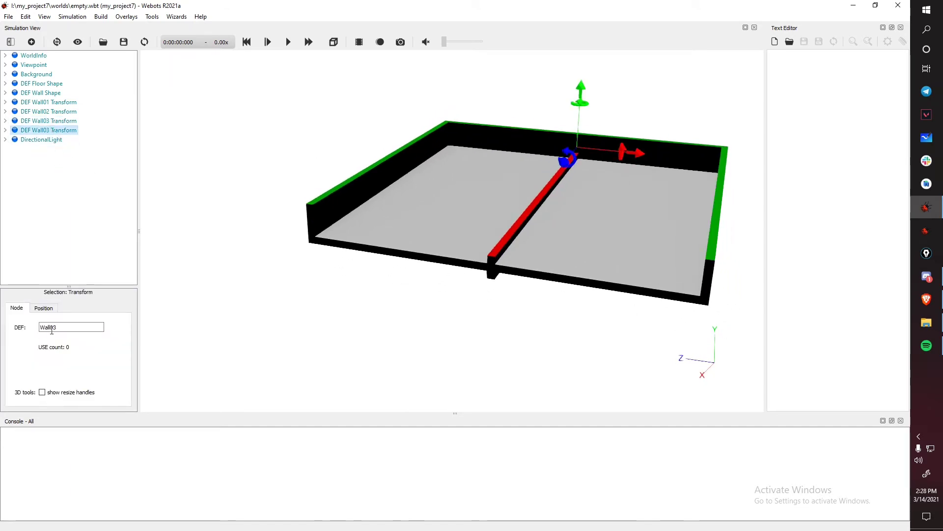
left_click(70, 331)
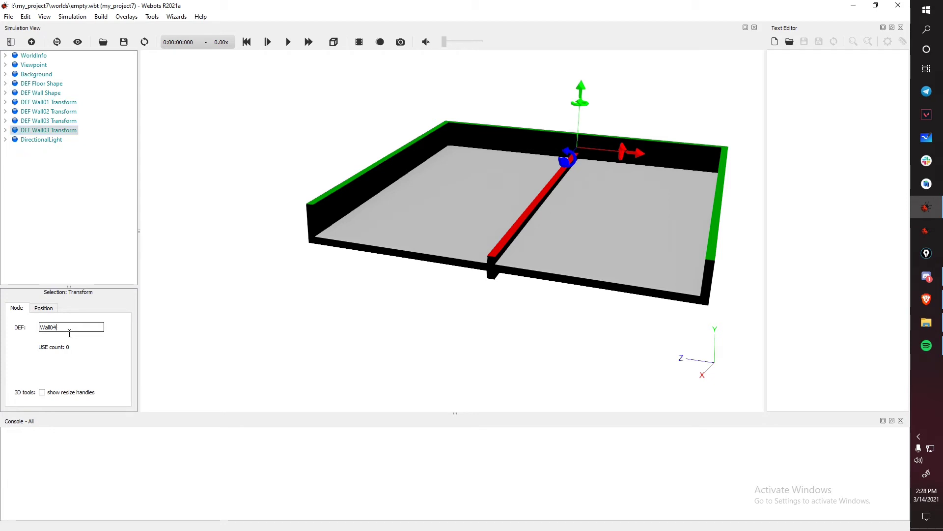
type("4")
Move the Wall04 Transform freehand to the floor's +x edge, opposite Wall03, to close the enclosure.
left_click_drag(573, 174, 419, 298)
left_click(633, 206)
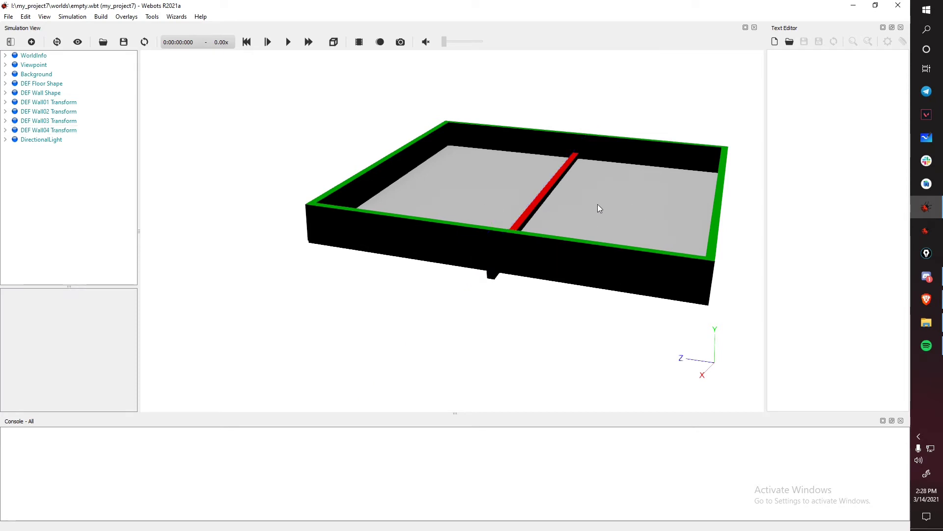
left_click_drag(605, 208, 546, 210)
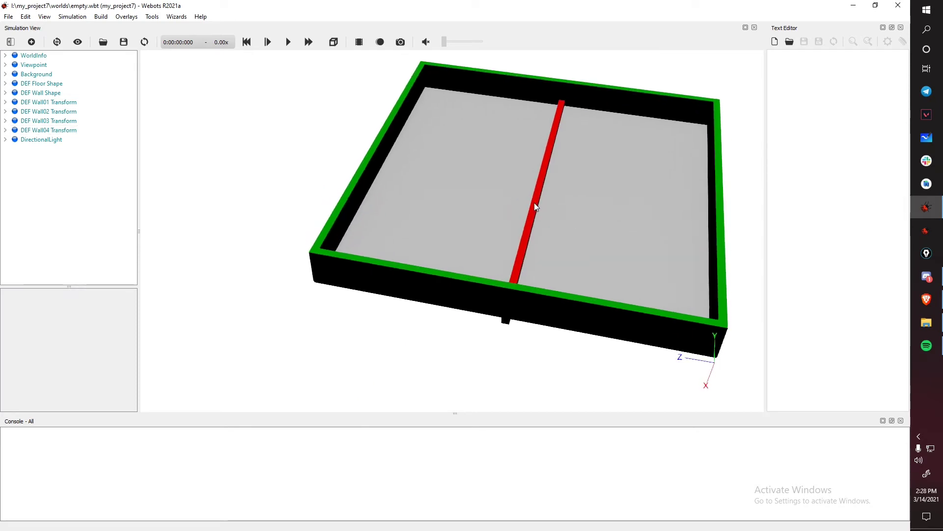
Delete the red Wall Shape that runs across the middle of the floor.
left_click(34, 96)
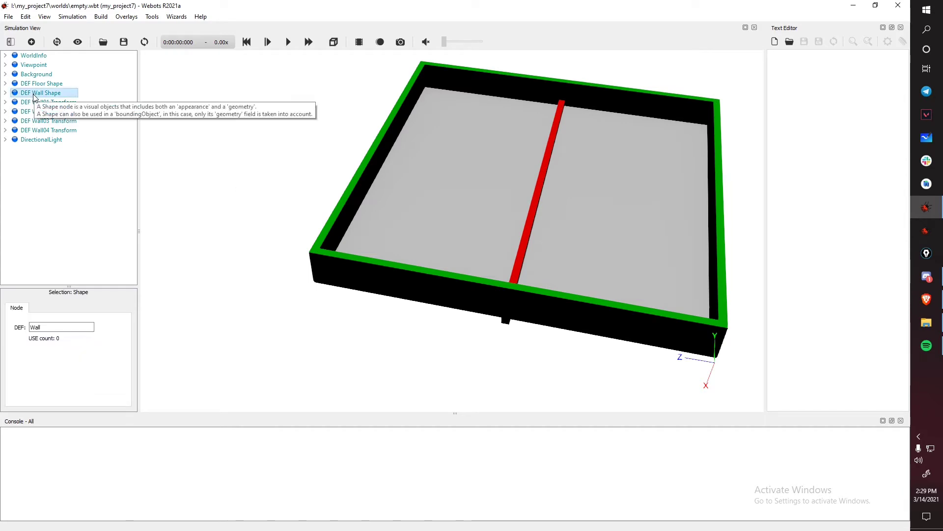
key("Delete")
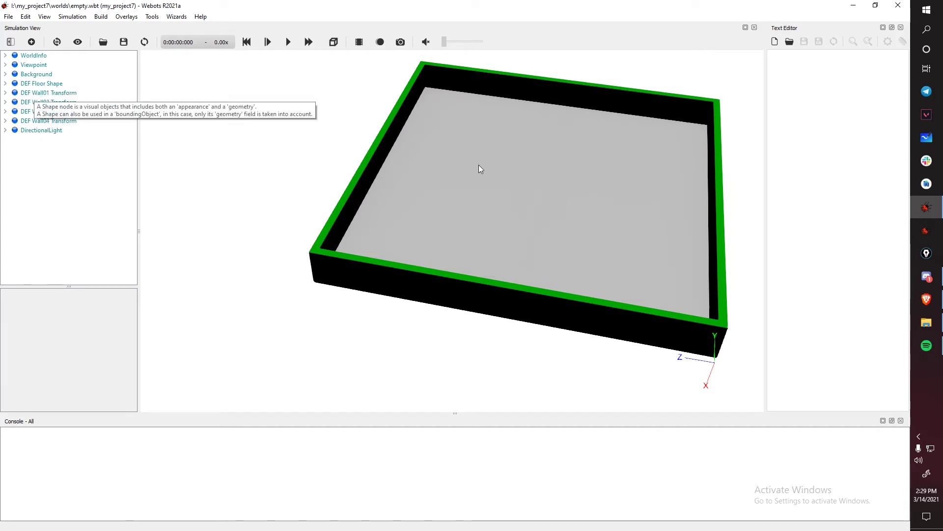
mouse_move(573, 172)
left_mouse_down()
mouse_move(576, 190)
mouse_move(482, 178)
mouse_move(500, 197)
mouse_move(584, 175)
mouse_move(564, 164)
left_mouse_up()
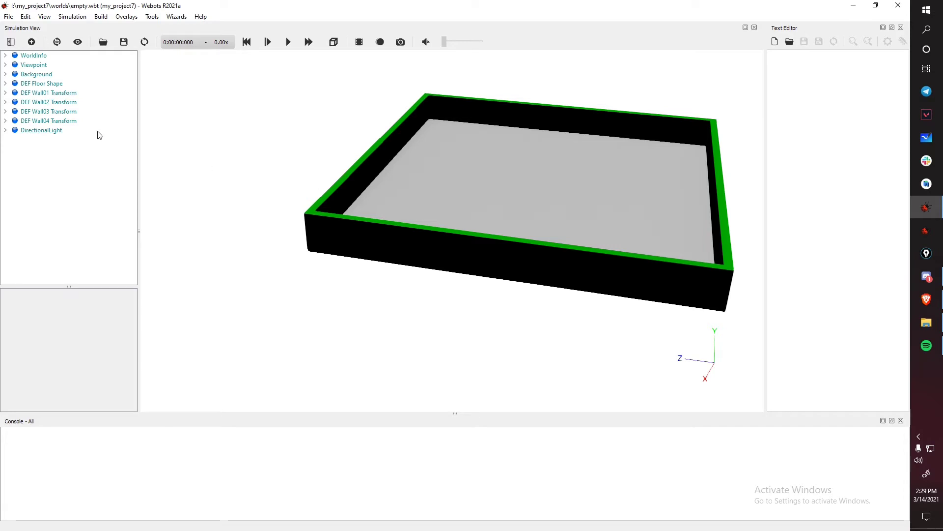
Set the diffuse color of the Floor material to the basic brown with red 0.667, green 0.333 and blue 0.
left_click(5, 74)
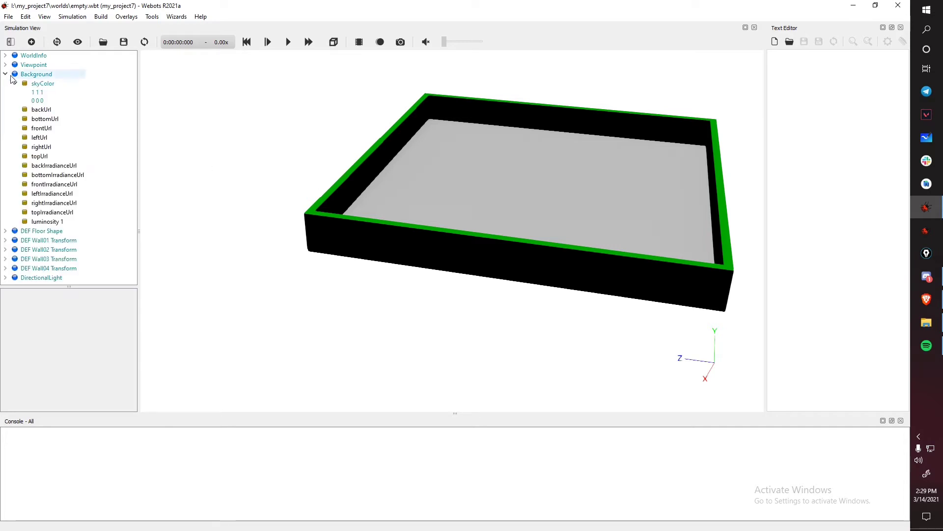
left_click(6, 75)
left_click(7, 84)
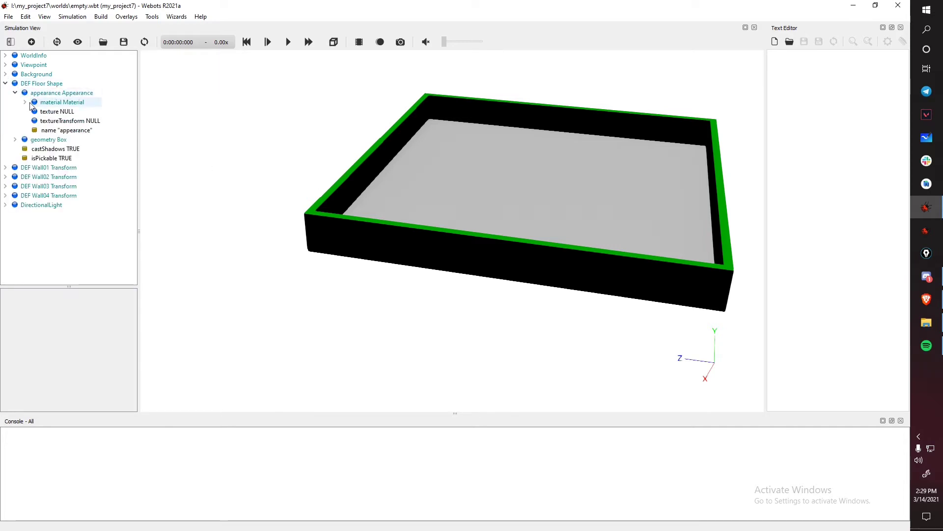
left_click(15, 92)
left_click(16, 93)
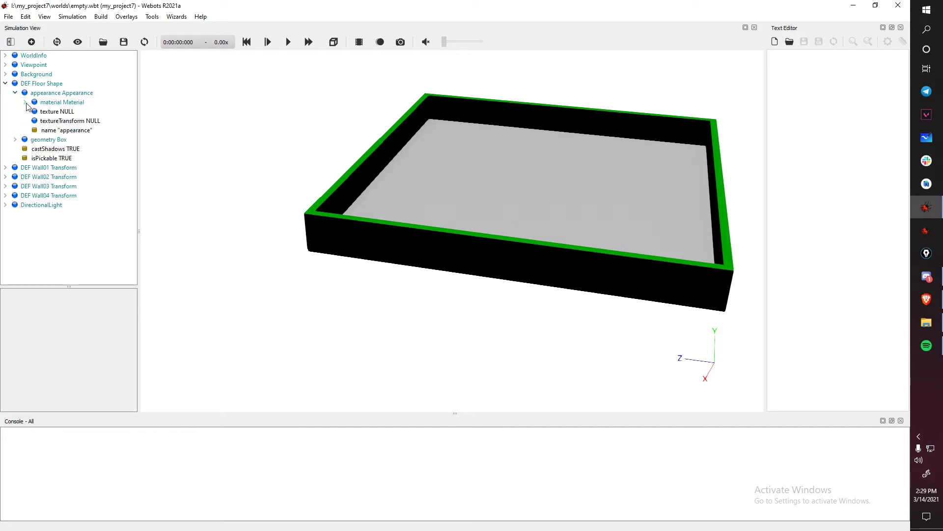
left_click(25, 102)
left_click(77, 121)
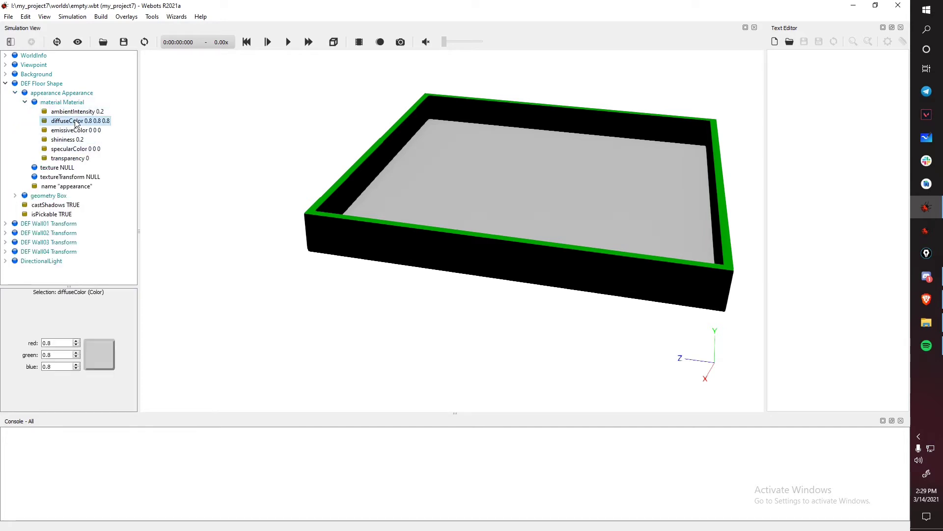
left_click(106, 350)
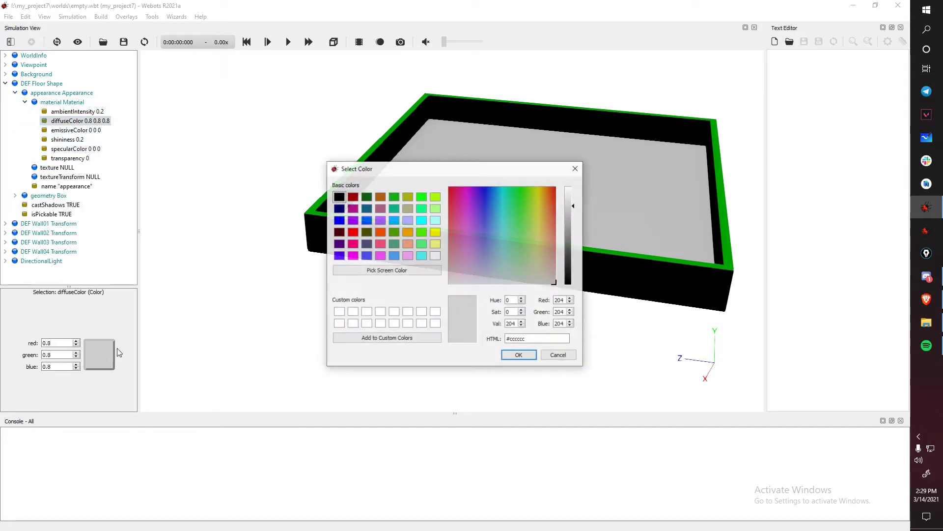
left_click(380, 198)
left_click(519, 354)
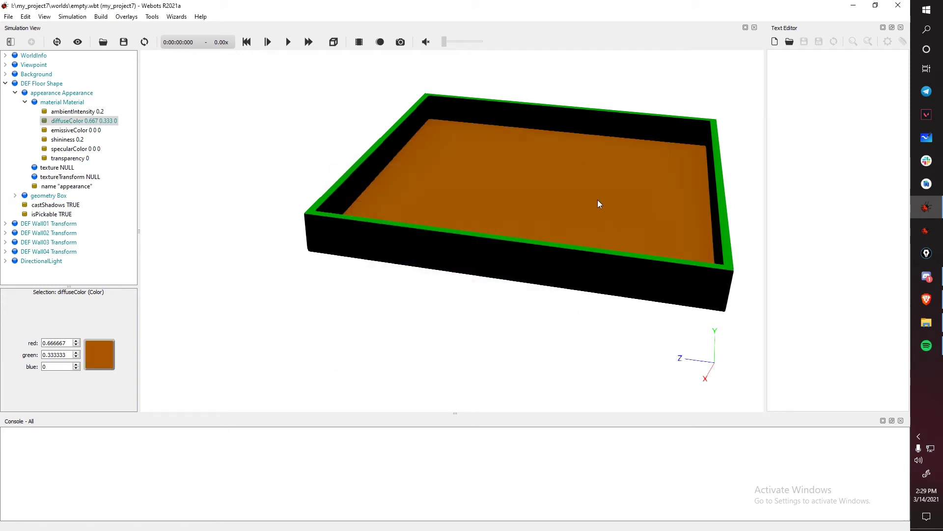
left_click_drag(599, 204, 545, 198)
left_click_drag(487, 275, 564, 217)
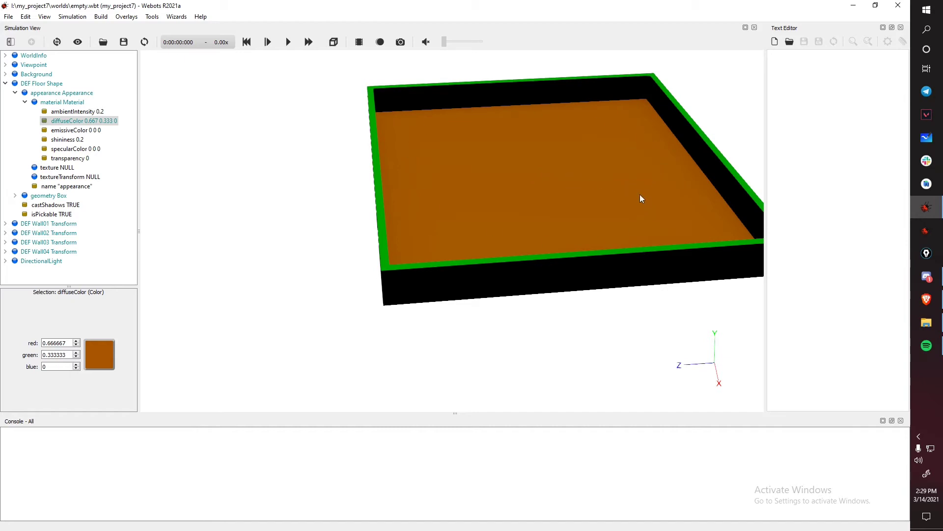
left_click_drag(641, 198, 530, 109)
left_click_drag(589, 116, 627, 277)
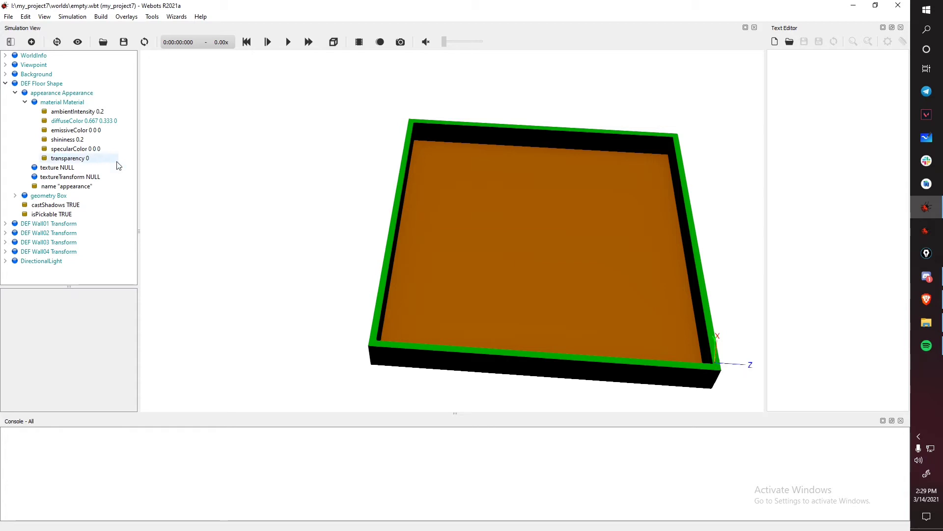
left_click_drag(541, 236, 577, 231)
left_click(5, 83)
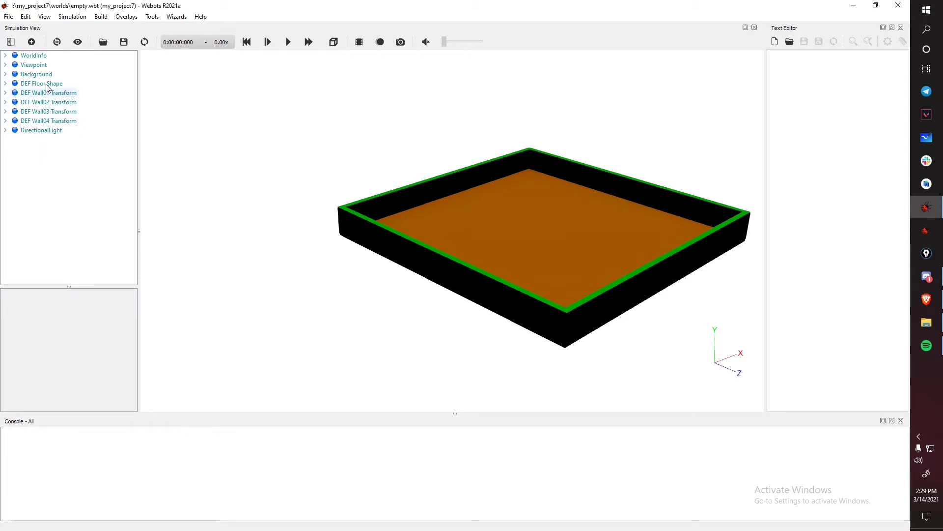
left_click(33, 45)
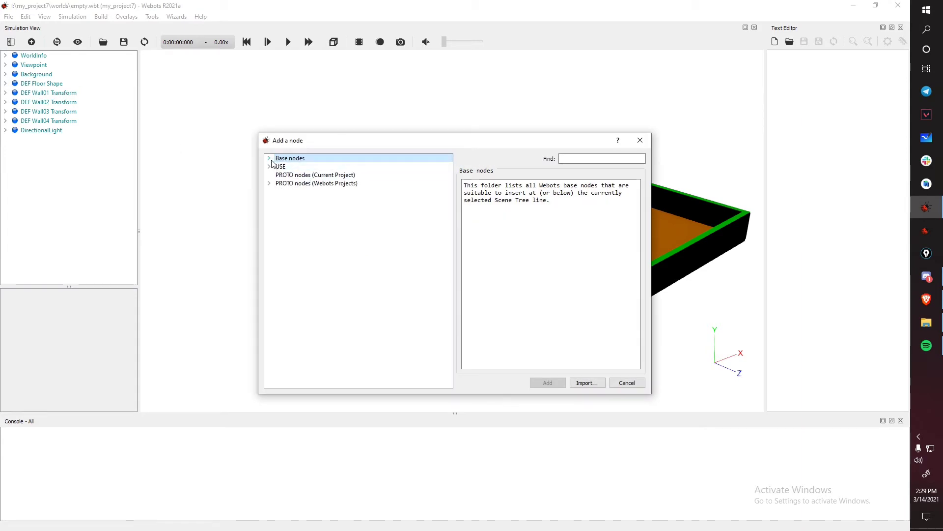
left_click(270, 160)
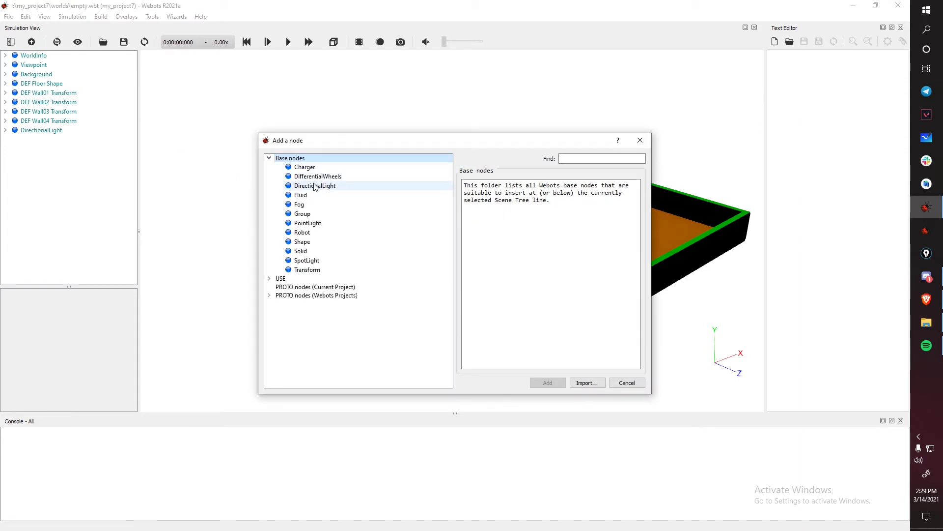
left_click(313, 251)
left_click(306, 242)
left_click(546, 382)
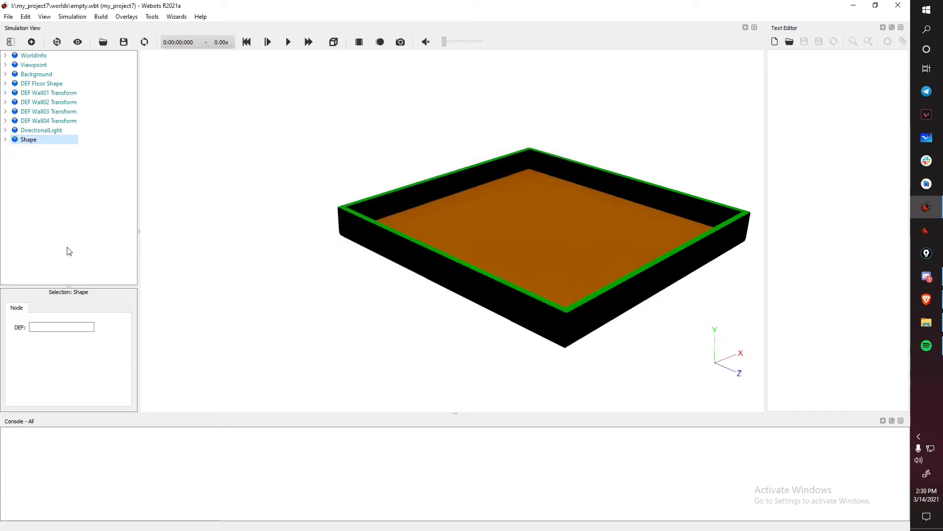
left_click(84, 331)
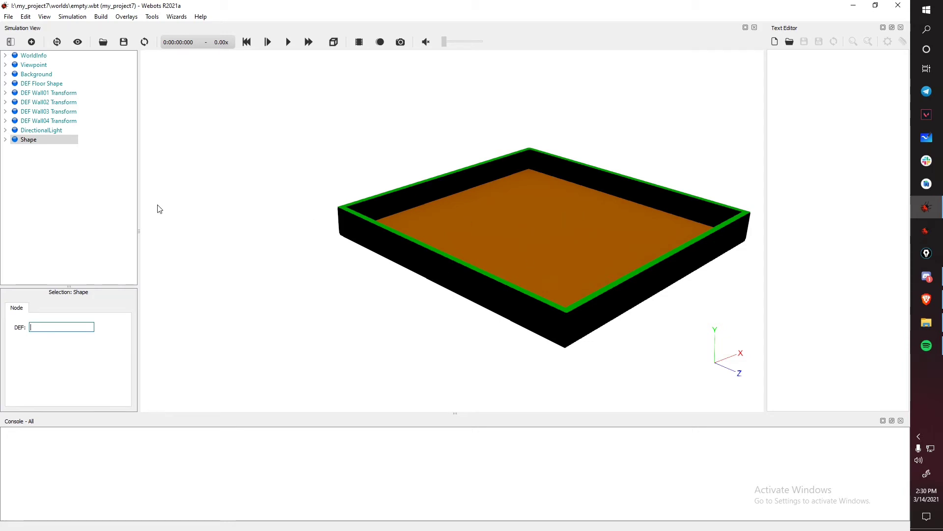
left_click(24, 142)
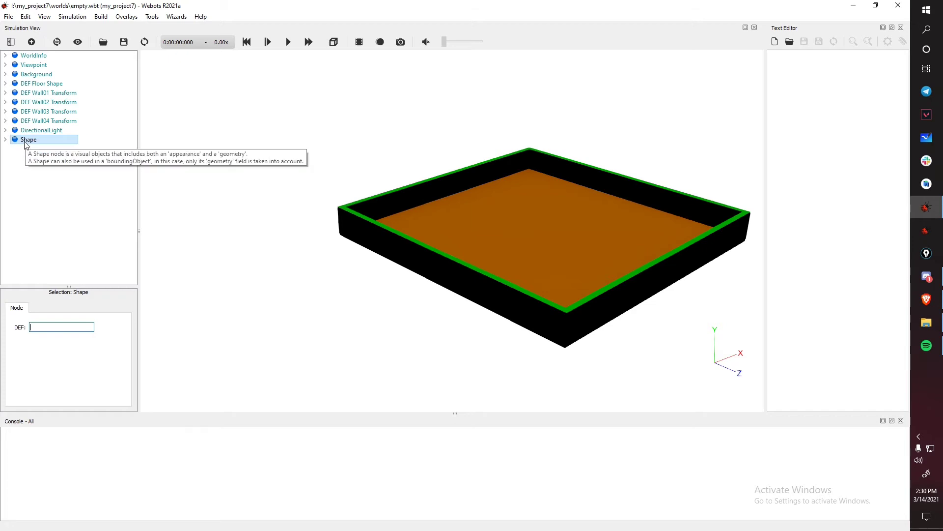
key("Delete")
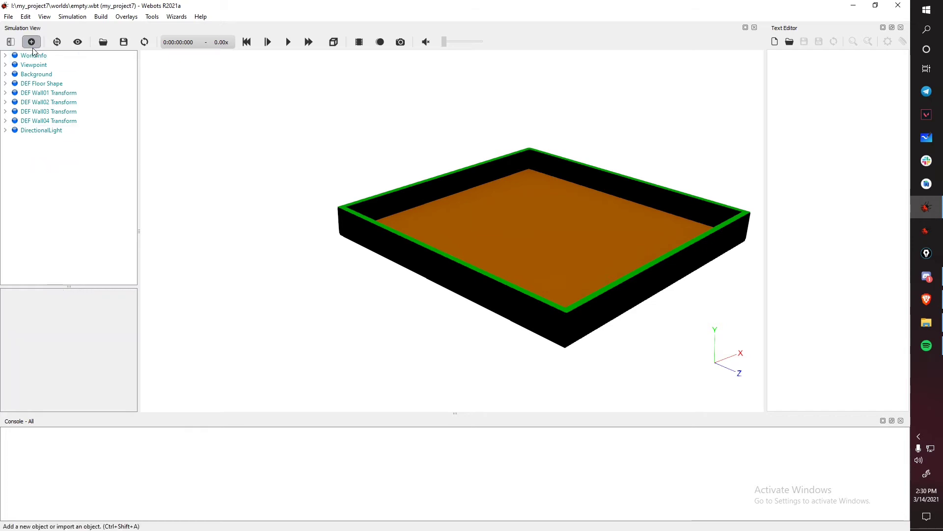
Add a new Transform base node to the world's scene tree.
left_click(270, 157)
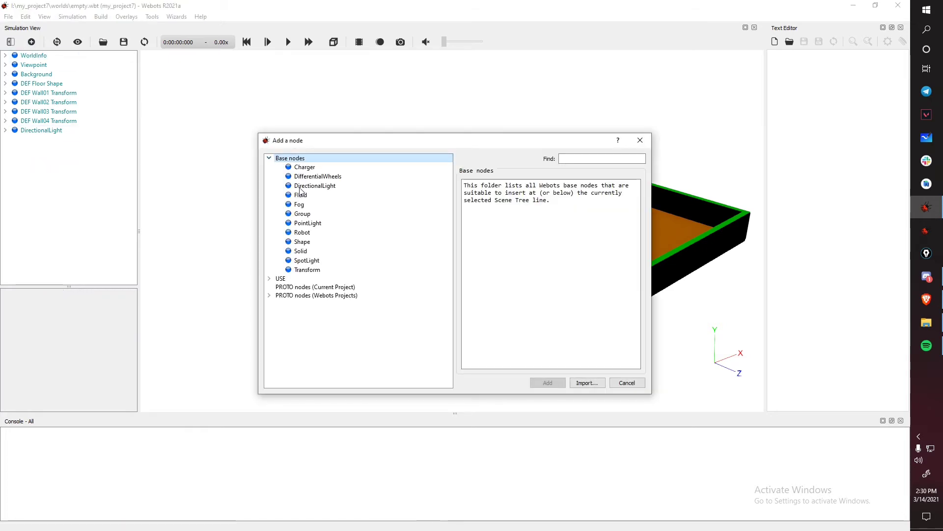
left_click(307, 269)
left_click(548, 382)
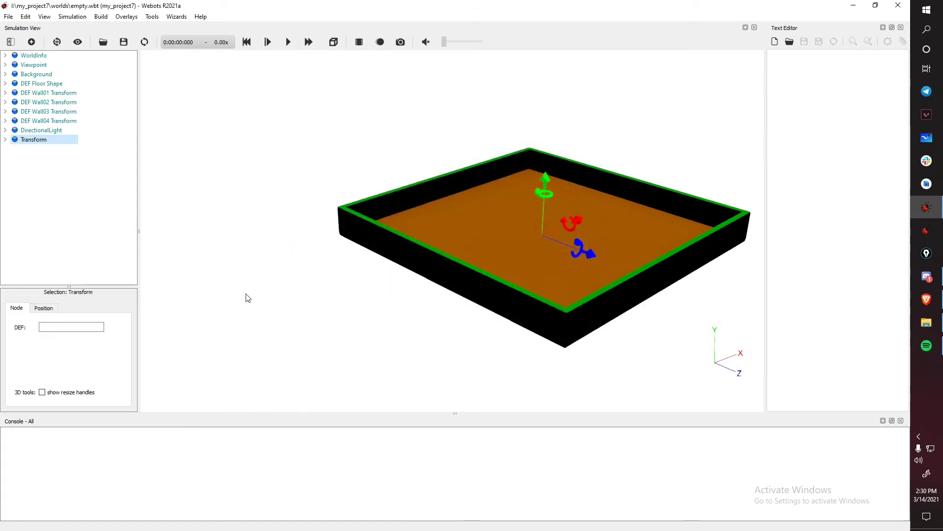
Add a Shape base node to the children of the new Transform.
left_click(6, 139)
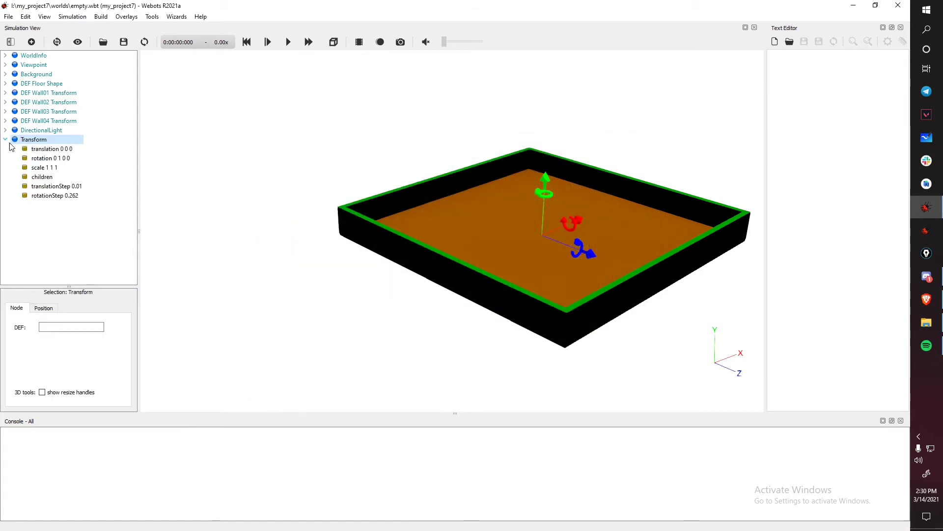
left_click(35, 177)
left_click(31, 42)
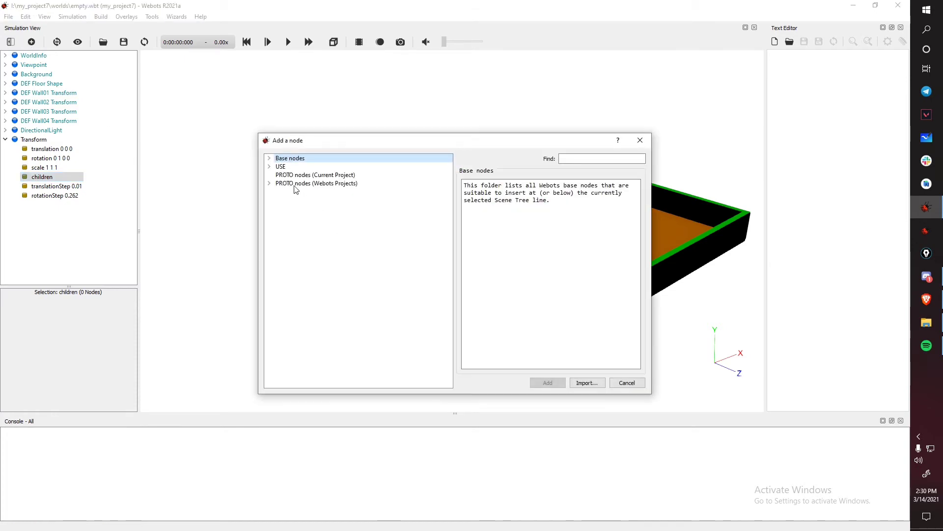
left_click(270, 158)
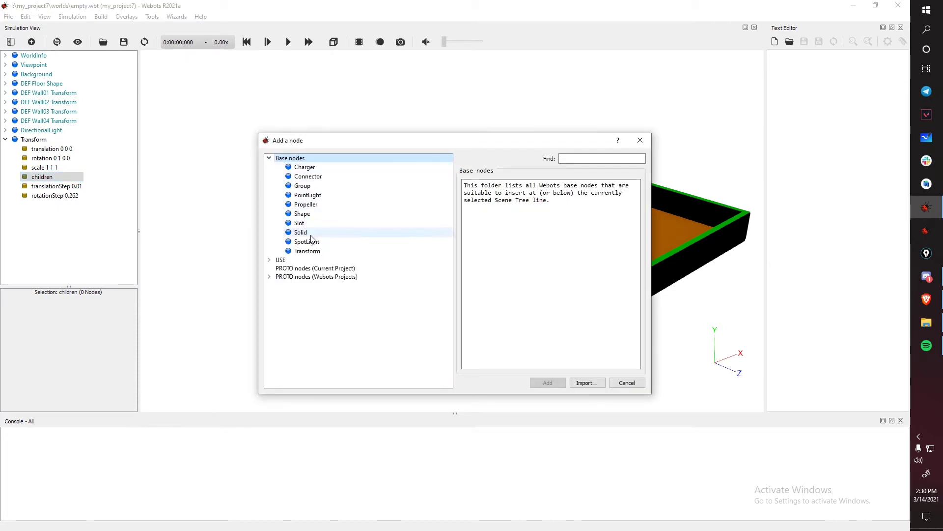
left_click(302, 214)
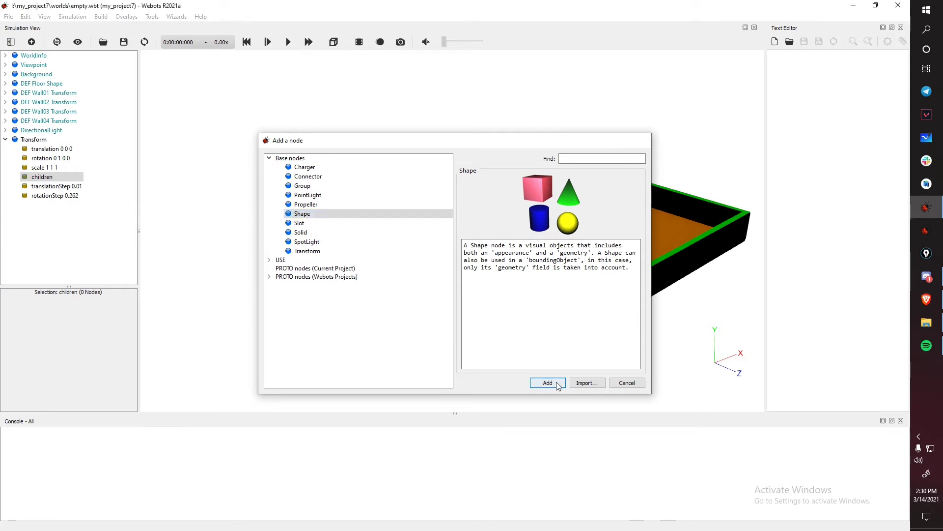
left_click(538, 384)
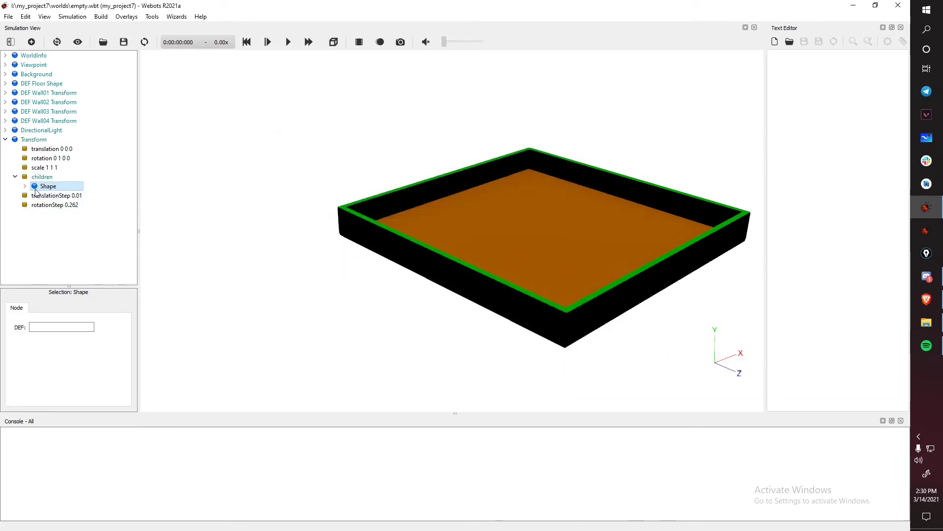
Give the new Transform the DEF name Cylinder.
left_click(28, 141)
left_click(82, 331)
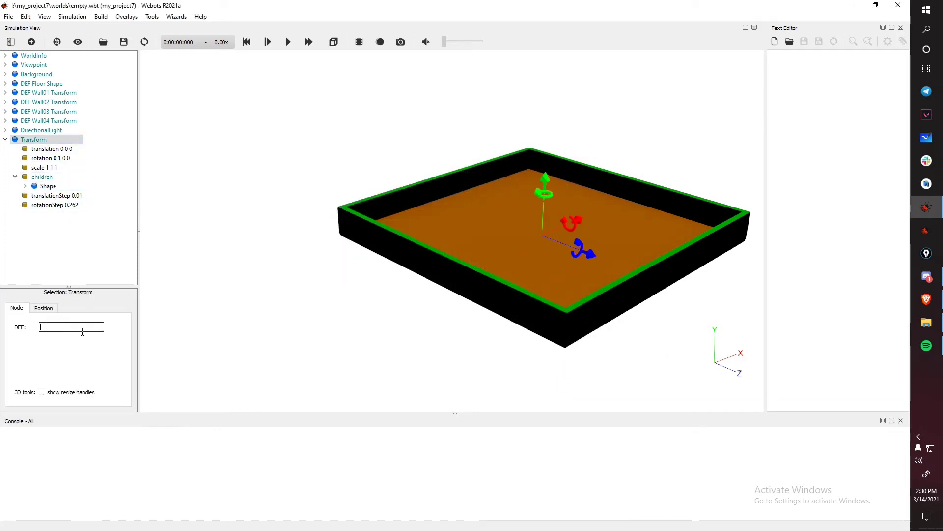
type("Cylinder")
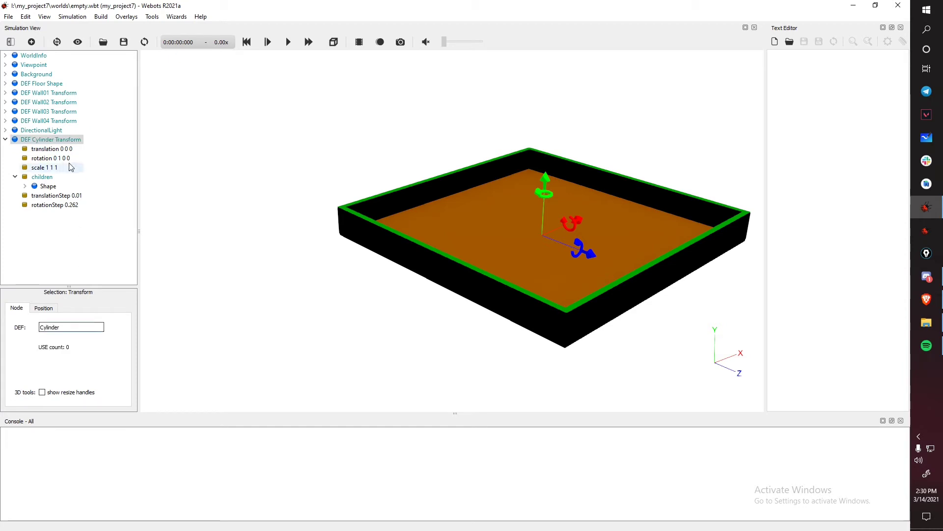
Add an Appearance base node to the appearance field of the Cylinder Transform's Shape.
left_click(33, 188)
left_click(25, 186)
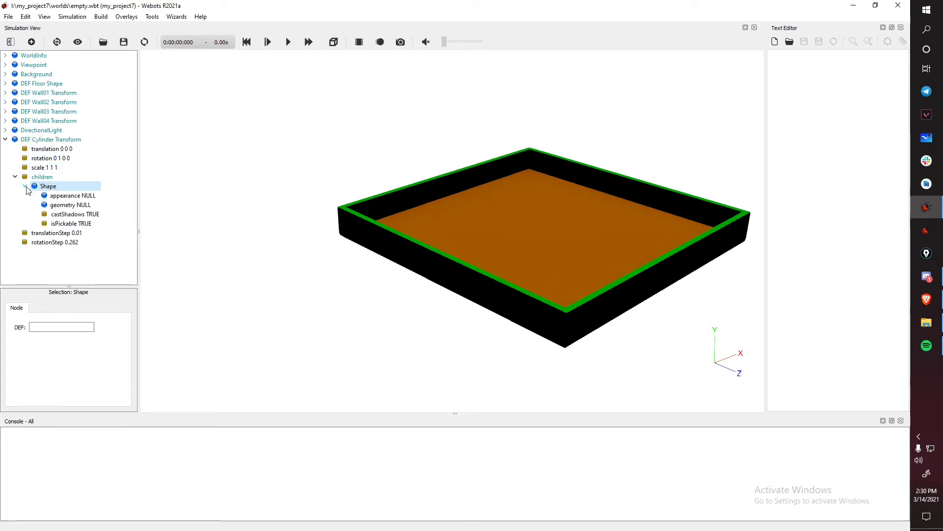
left_click(49, 196)
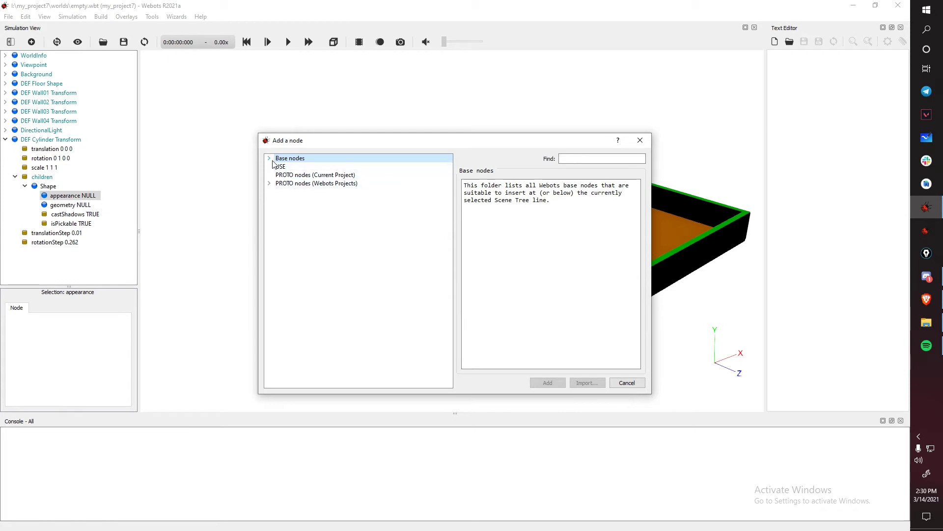
left_click(269, 158)
left_click(290, 166)
left_click(540, 383)
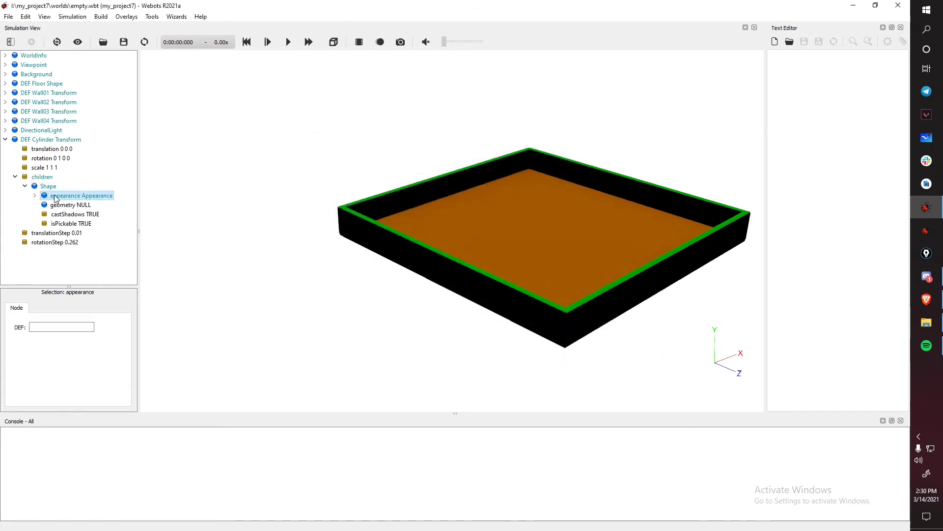
Add a Material node to the material field of the Cylinder Shape's Appearance.
left_click(35, 195)
left_click(64, 204)
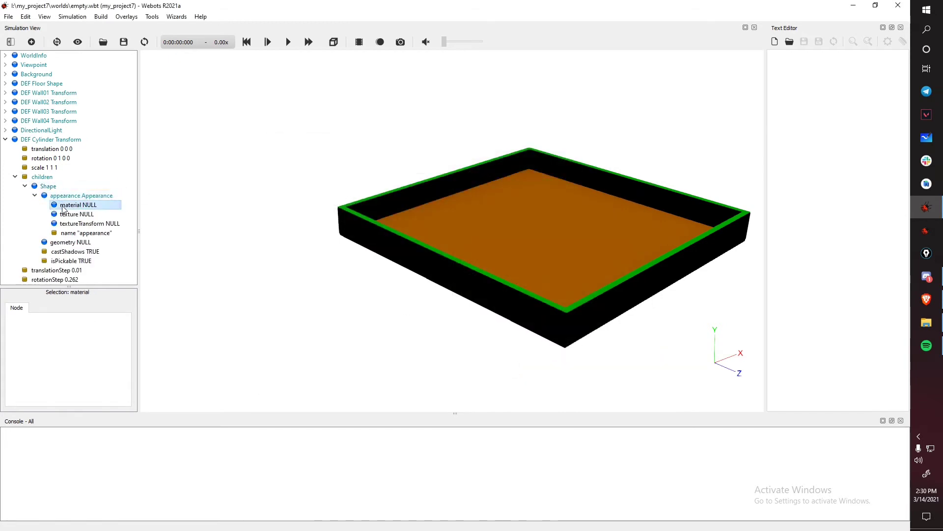
left_click(32, 42)
left_click(544, 382)
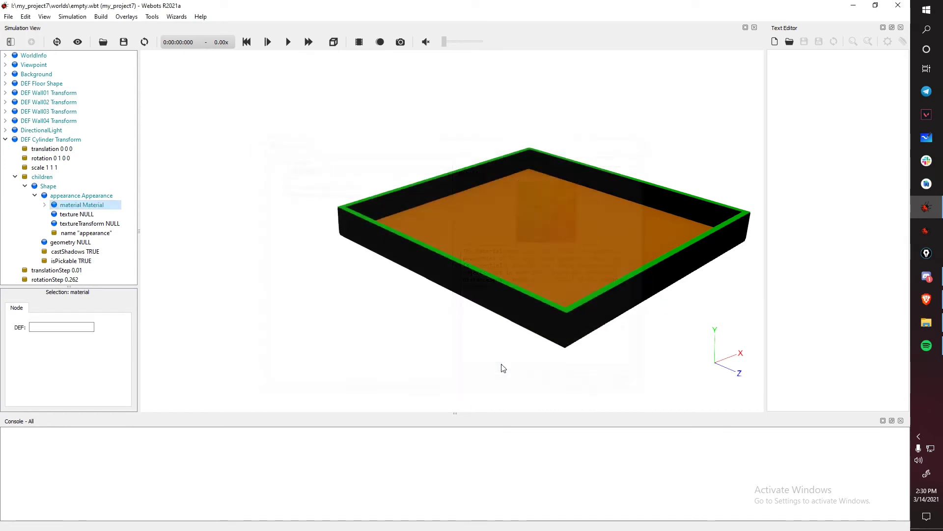
left_click(35, 195)
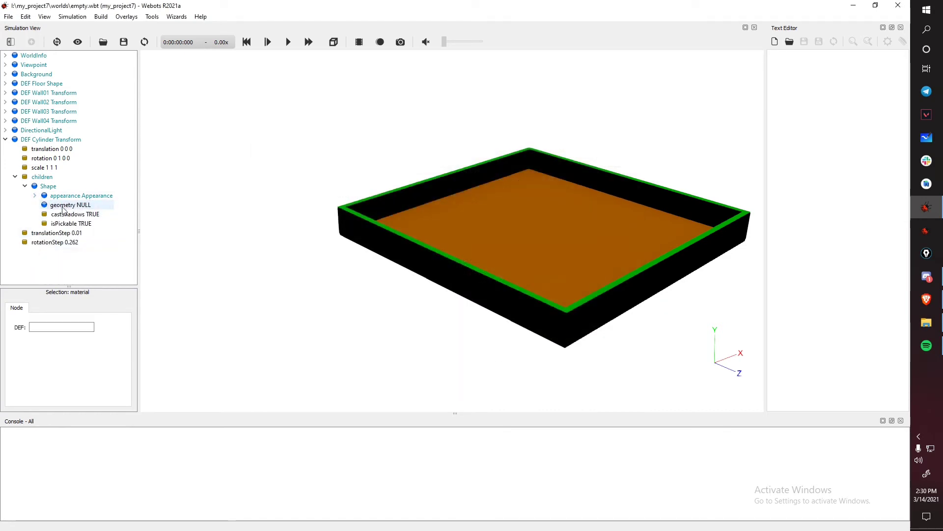
Add a Cylinder base node as the geometry of the Cylinder Transform's Shape.
left_click(56, 206)
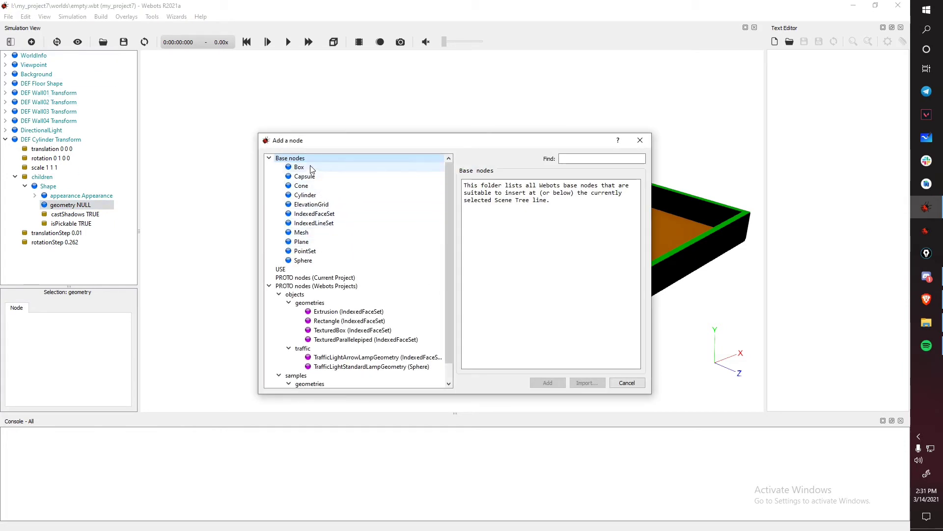
left_click(305, 195)
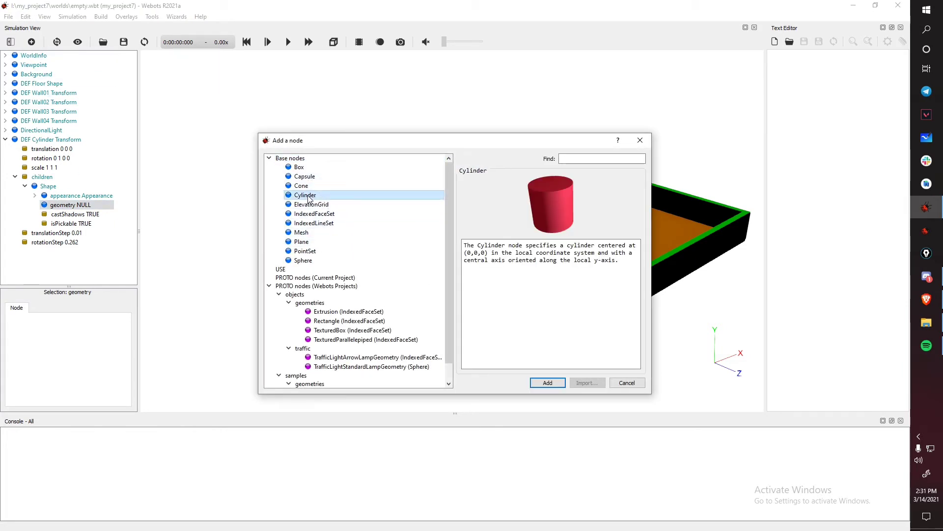
left_click(548, 383)
left_click_drag(547, 264, 601, 245)
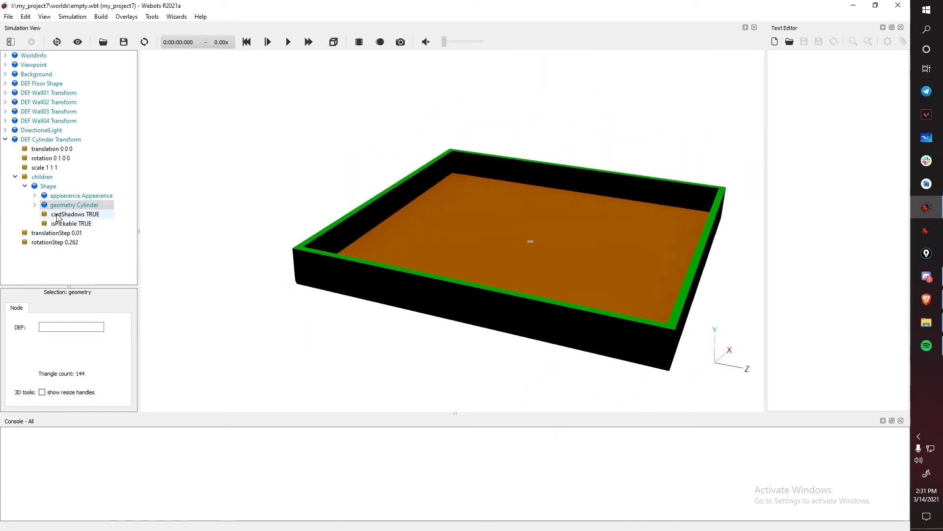
Set the height of the Shape's Cylinder geometry to 0.5.
left_click(15, 177)
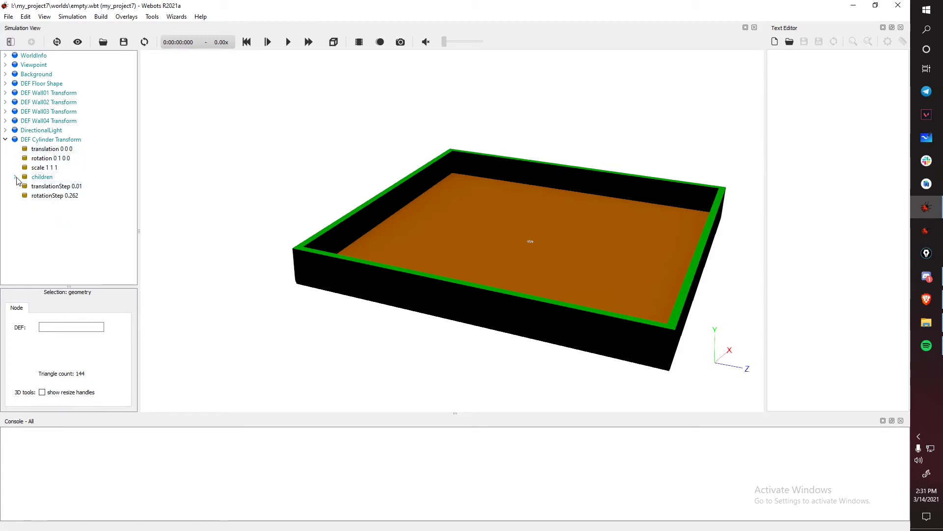
left_click(15, 176)
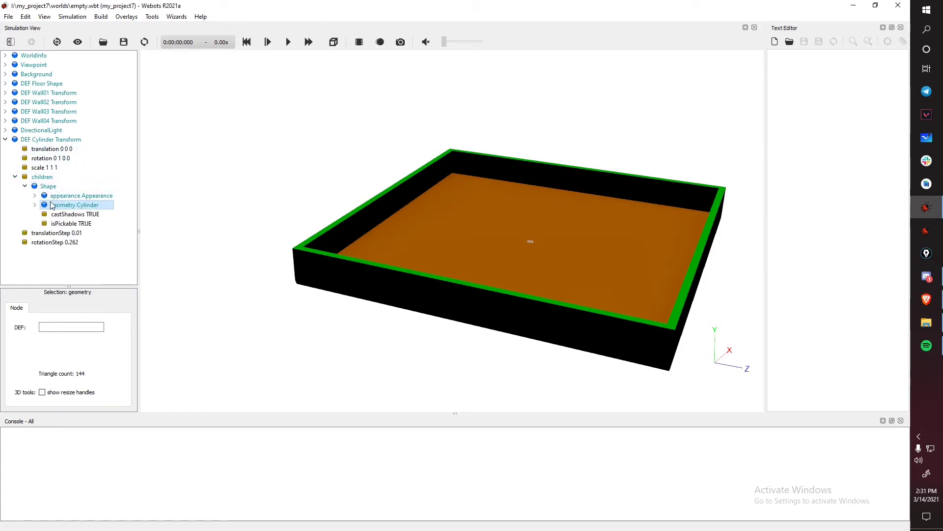
left_click(35, 205)
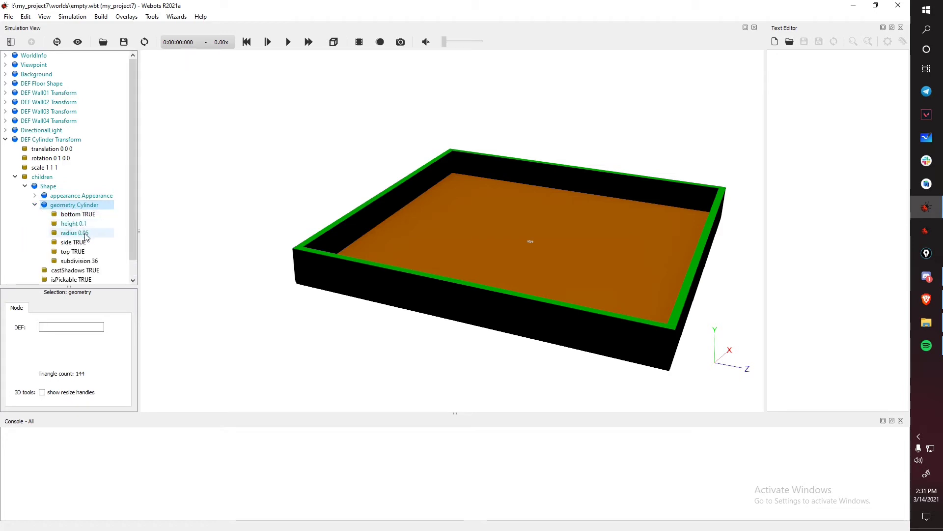
left_click(80, 225)
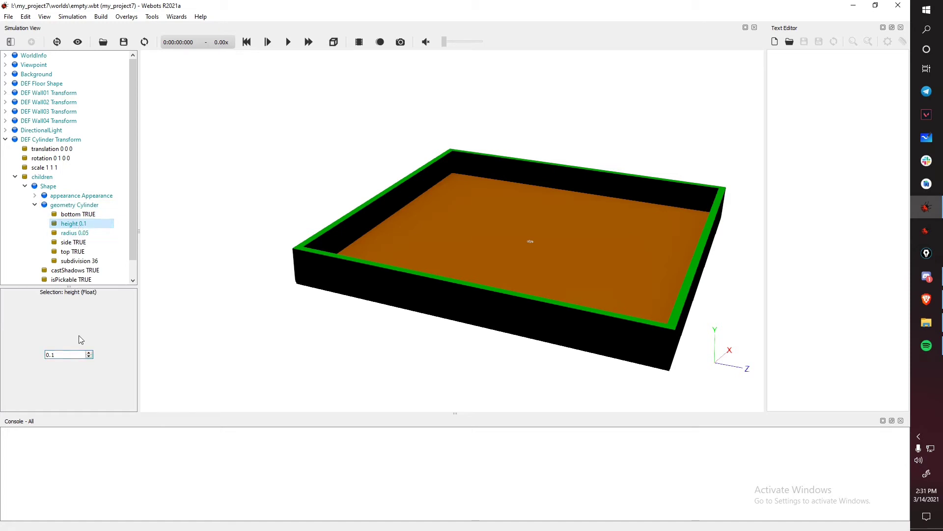
left_click(73, 356)
right_click(72, 356)
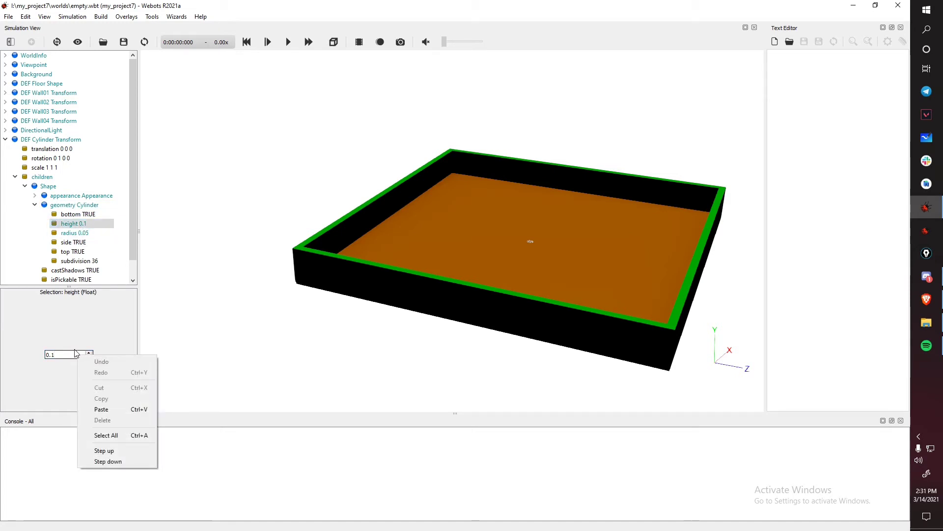
key("Escape")
key("Return")
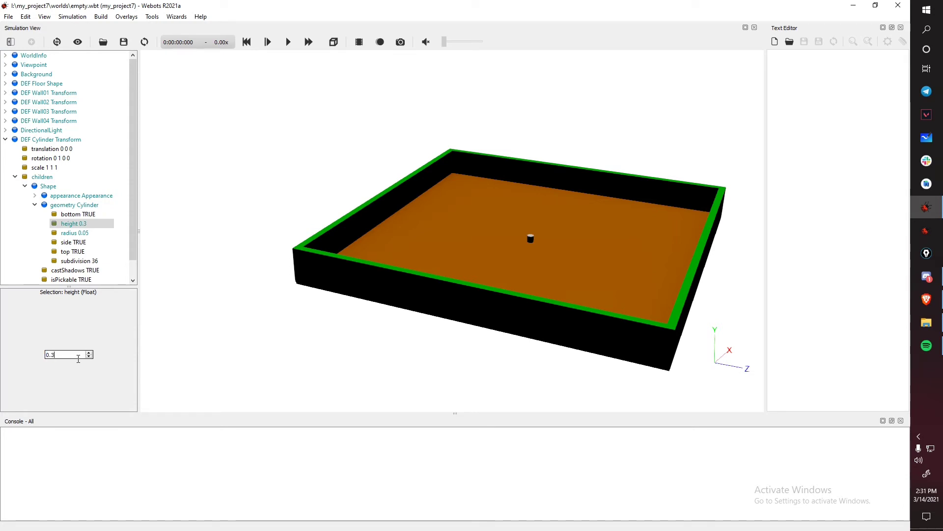
type("0.5")
key("Return")
Set the radius of the Shape's Cylinder geometry to 0.1.
left_click(75, 233)
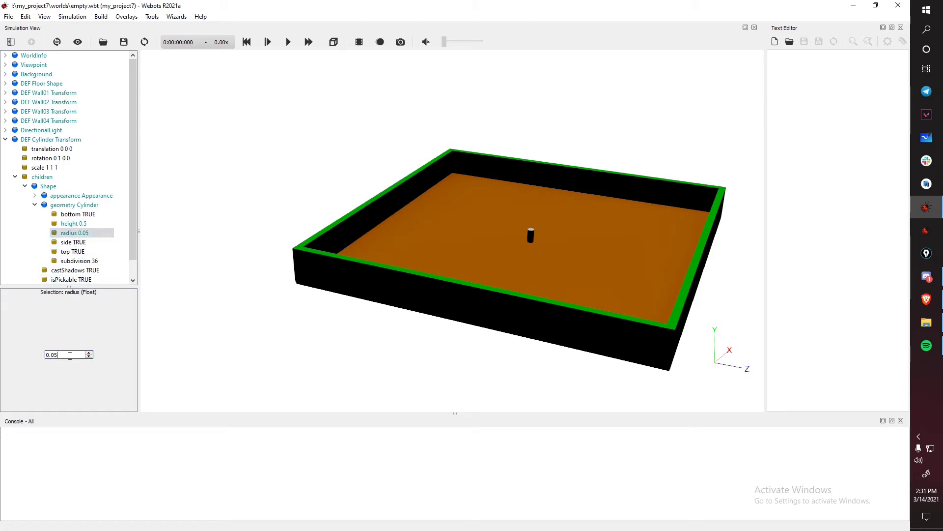
type("9")
key("Return")
type("0")
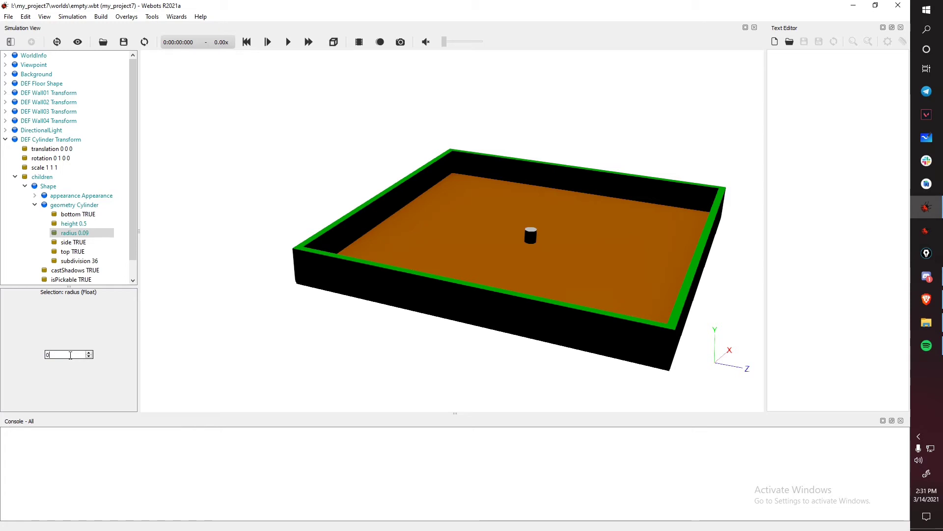
key("Return")
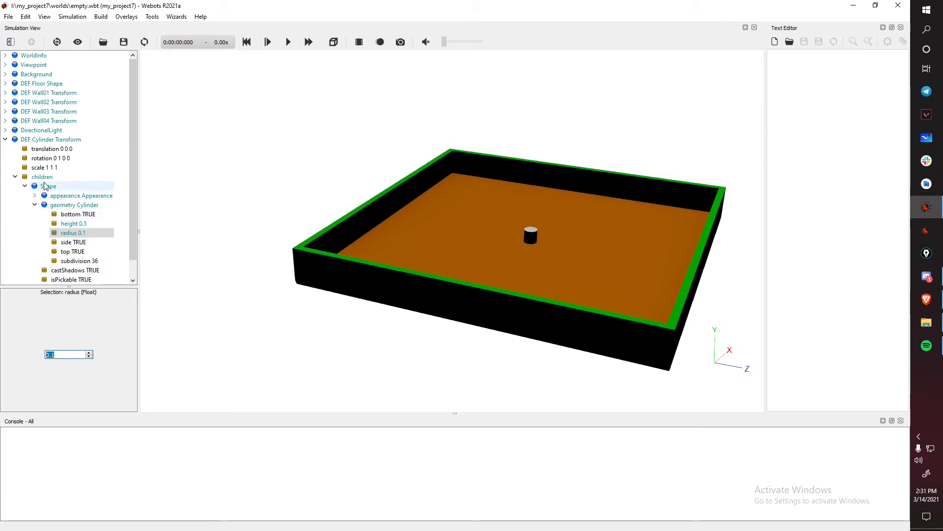
Raise the Cylinder Transform freehand along the y axis to about 0.36 so it stands on the floor.
left_click(33, 141)
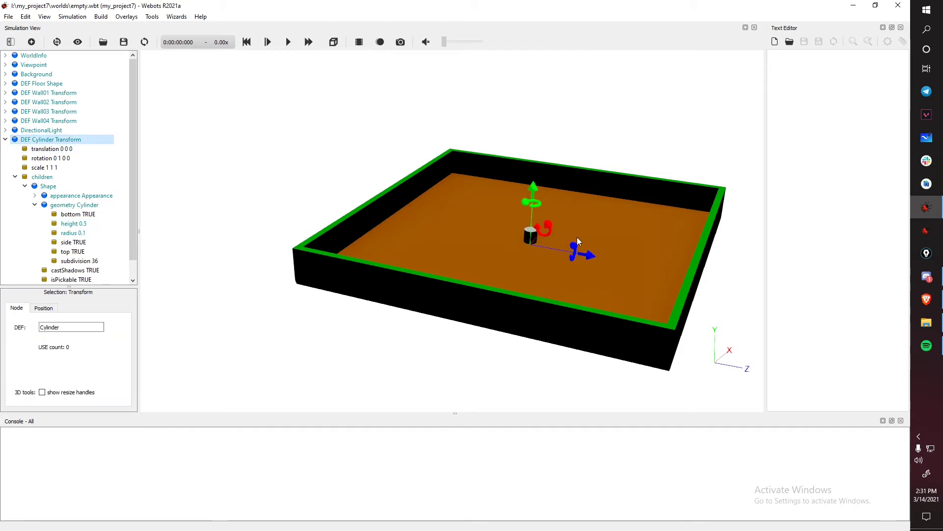
left_click_drag(534, 188, 531, 159)
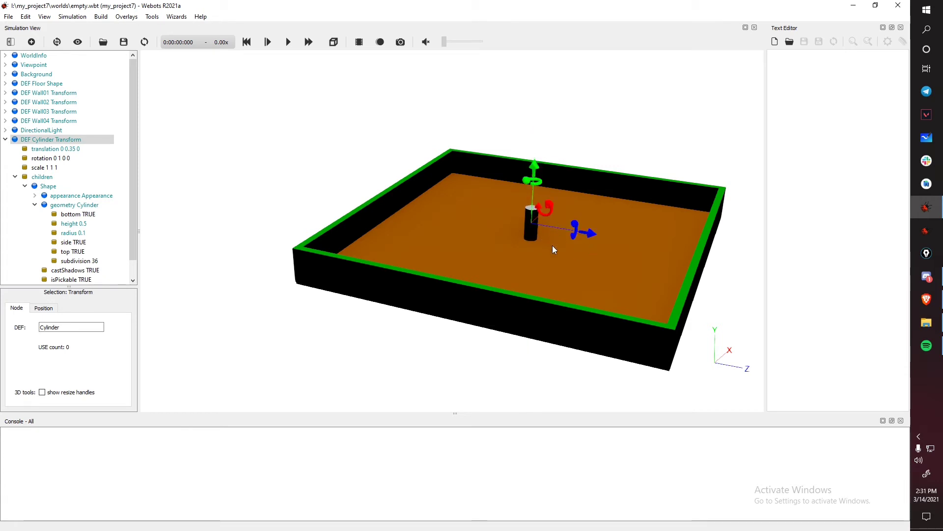
left_click_drag(553, 249, 532, 266)
left_click_drag(596, 264, 615, 252)
left_click_drag(567, 277, 516, 255)
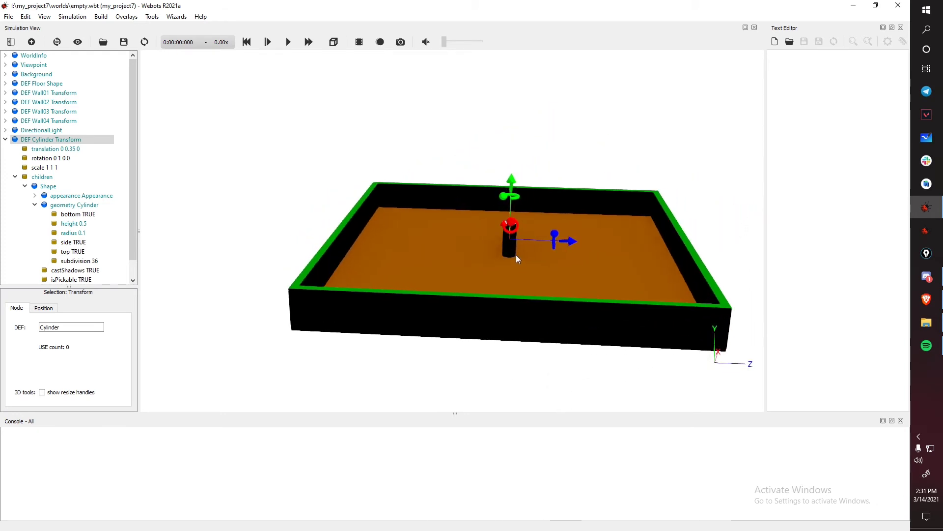
left_click_drag(512, 180, 512, 177)
left_click(585, 265)
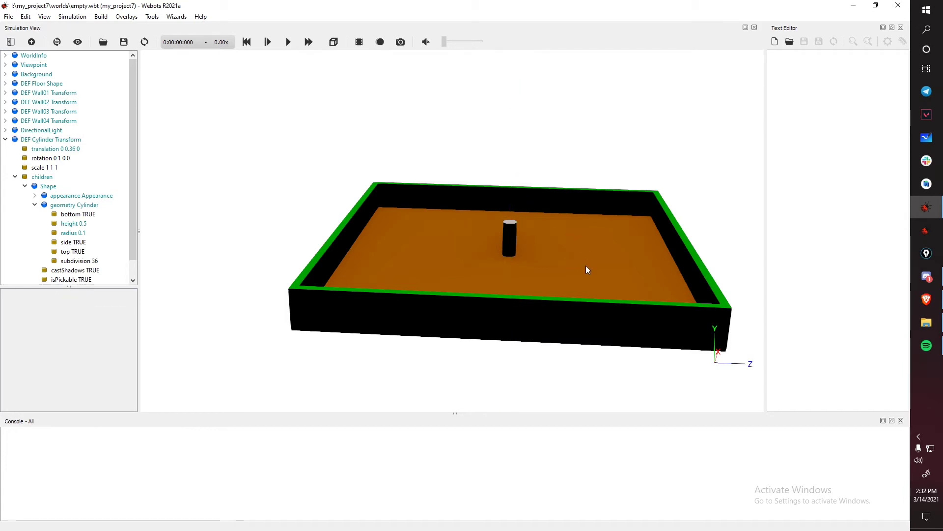
Set the diffuseColor of the Cylinder Transform's material to yellow, #ffff00.
left_click_drag(586, 265, 511, 235)
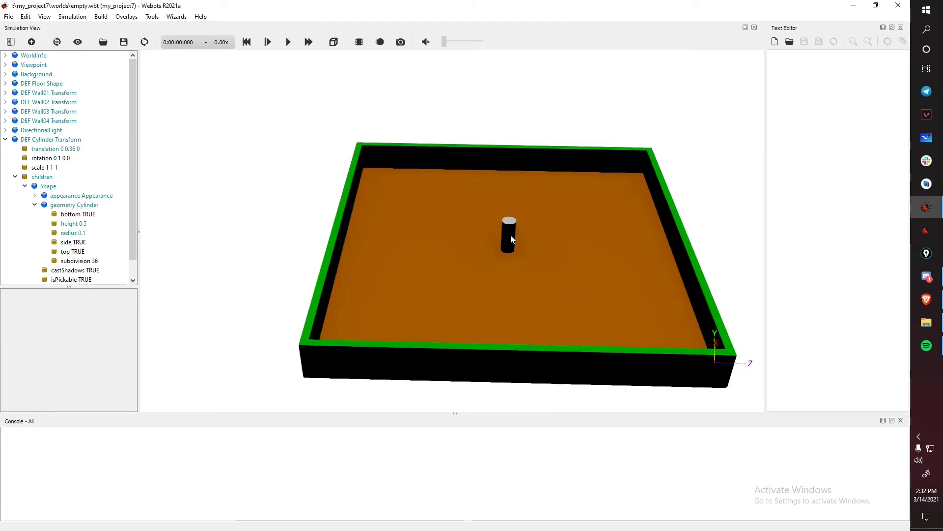
left_click(5, 140)
left_click(5, 140)
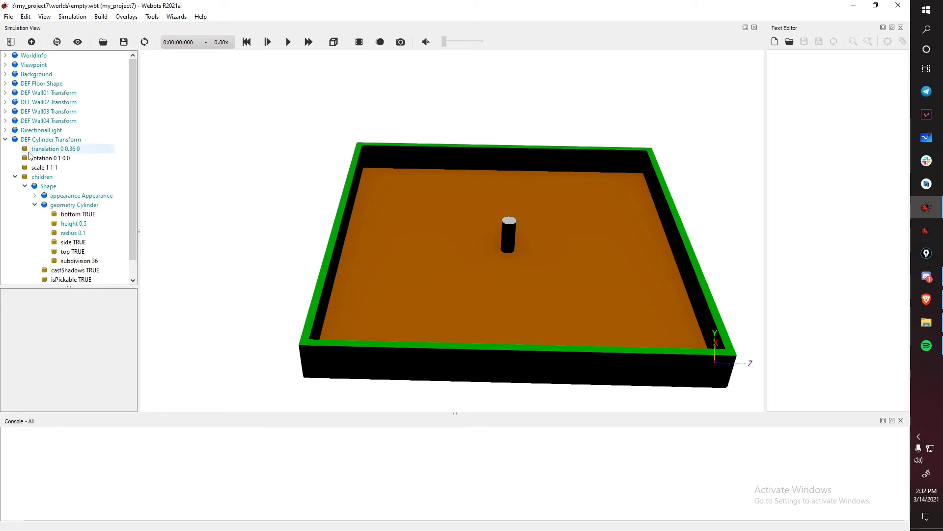
left_click(35, 196)
left_click(44, 204)
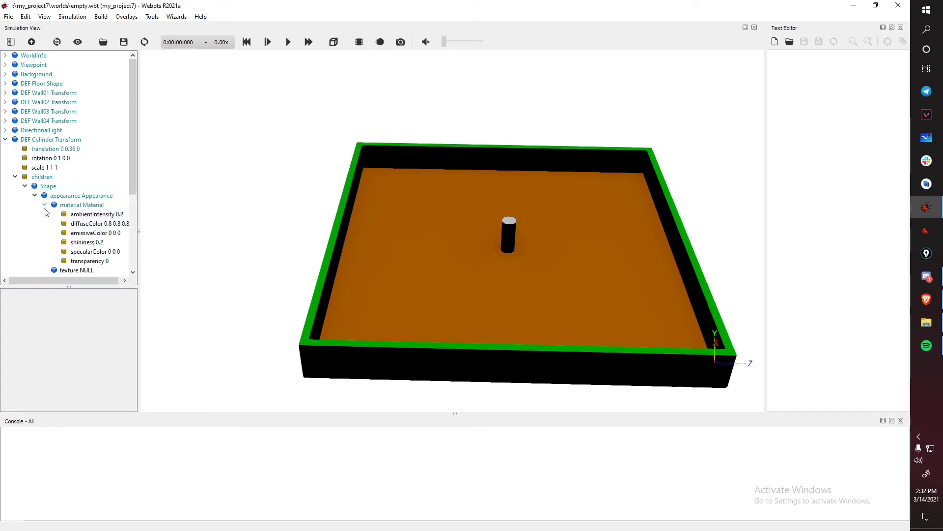
left_click(44, 206)
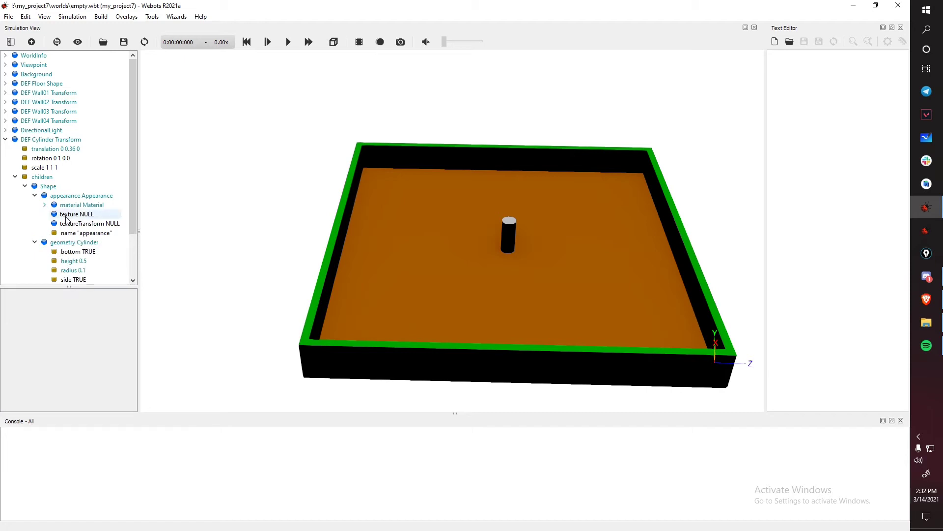
left_click(44, 205)
left_click(91, 224)
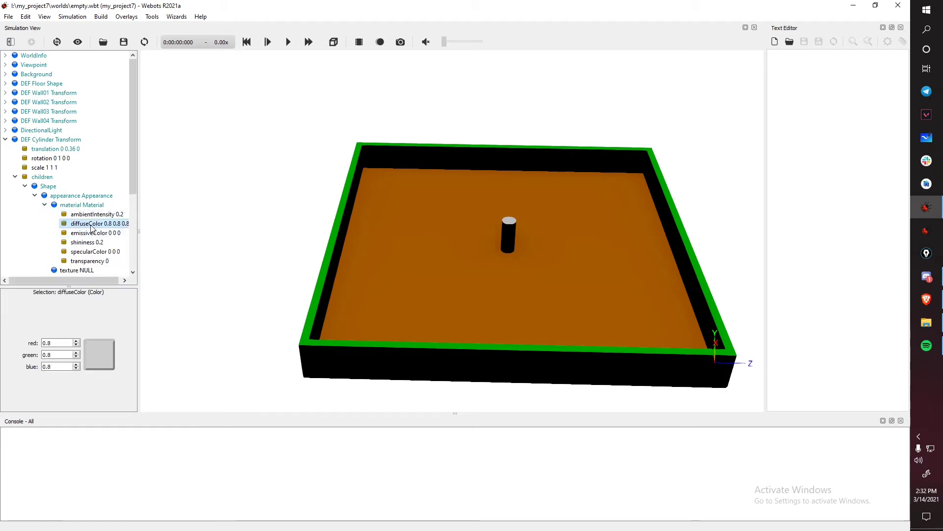
left_click(98, 355)
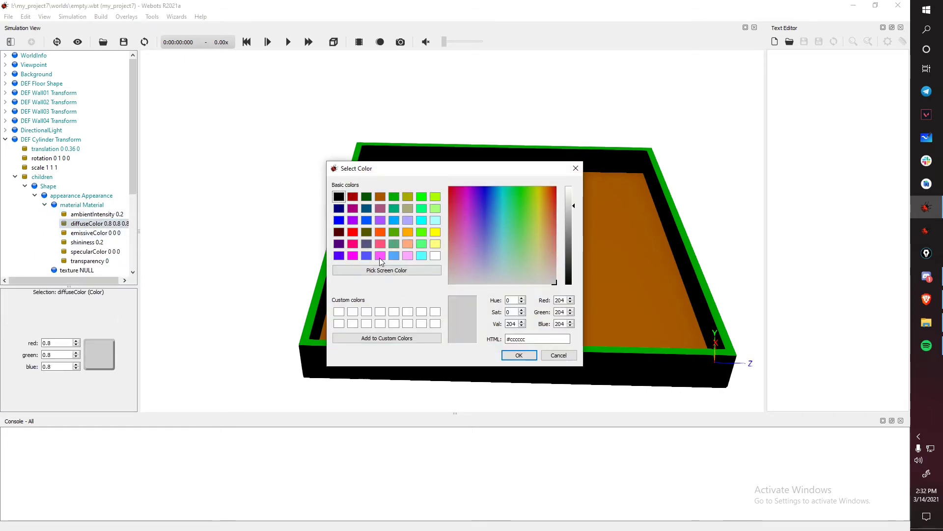
left_click(435, 232)
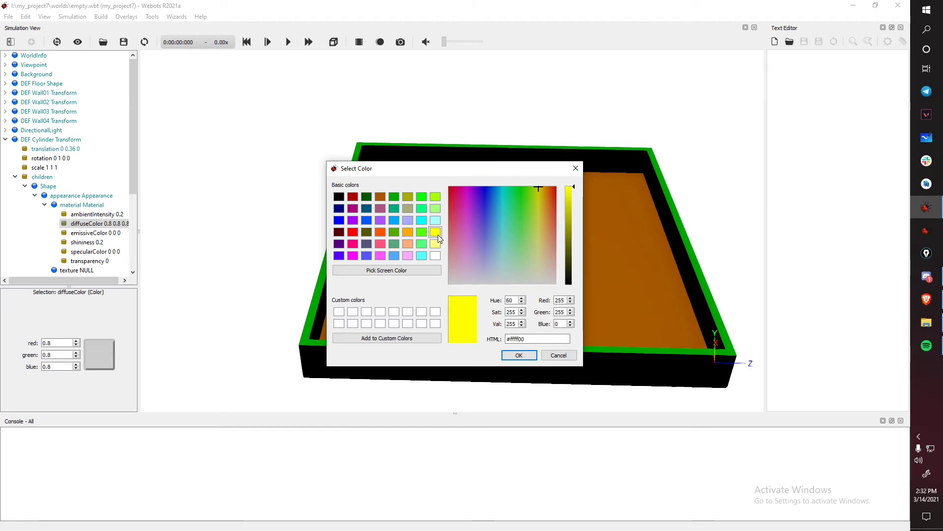
left_click(519, 355)
mouse_move(505, 288)
left_mouse_down()
mouse_move(510, 296)
mouse_move(492, 286)
left_mouse_up()
Duplicate the DEF Cylinder Transform by copying and pasting it in the scene tree.
left_click(6, 140)
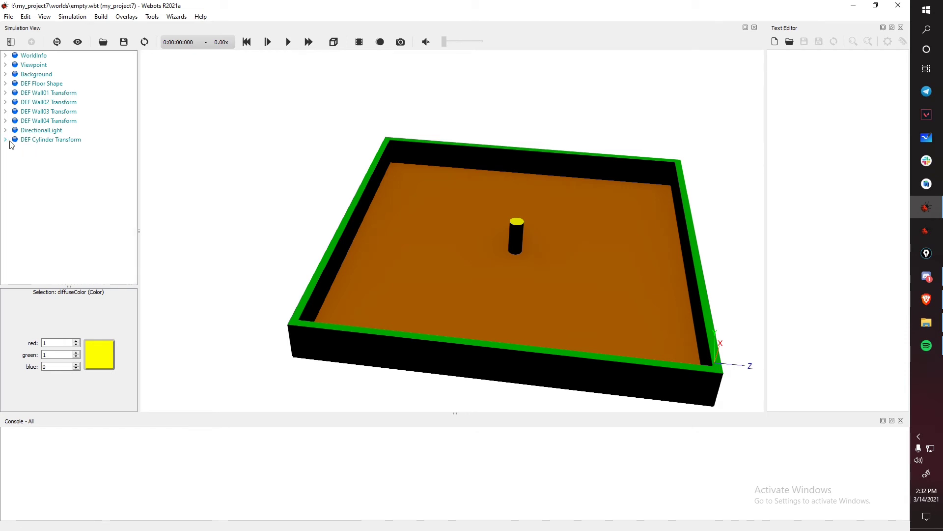
left_click(36, 141)
key("ctrl+c")
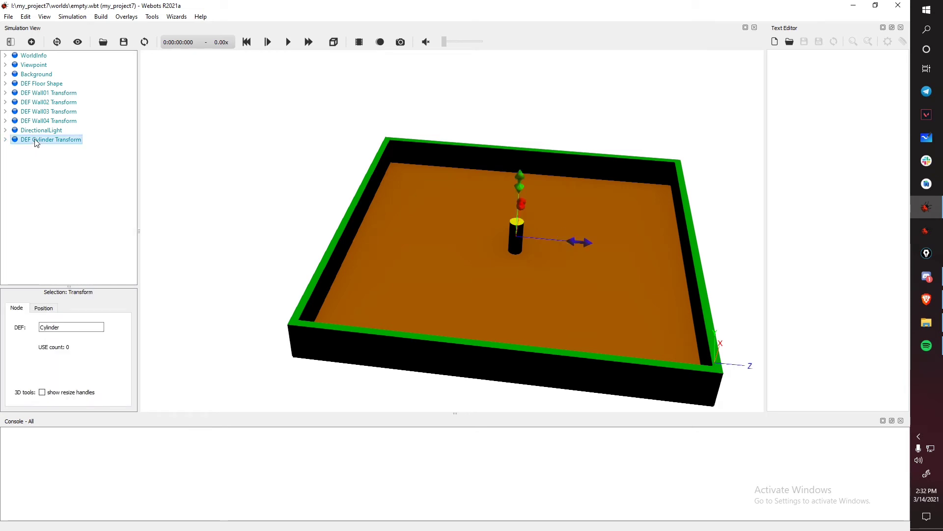
key("ctrl+v")
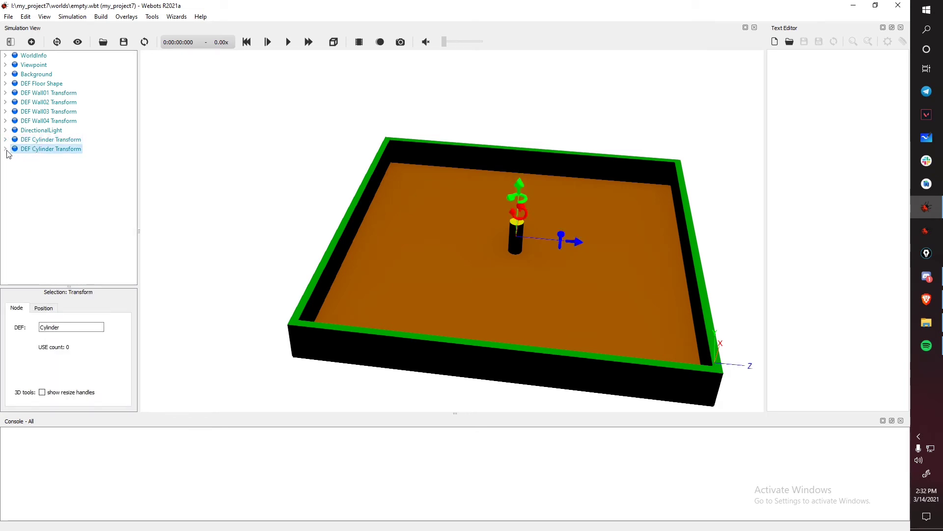
Change the DEF name of the pasted Cylinder Transform to Sphere.
double_click(45, 331)
left_click(40, 330)
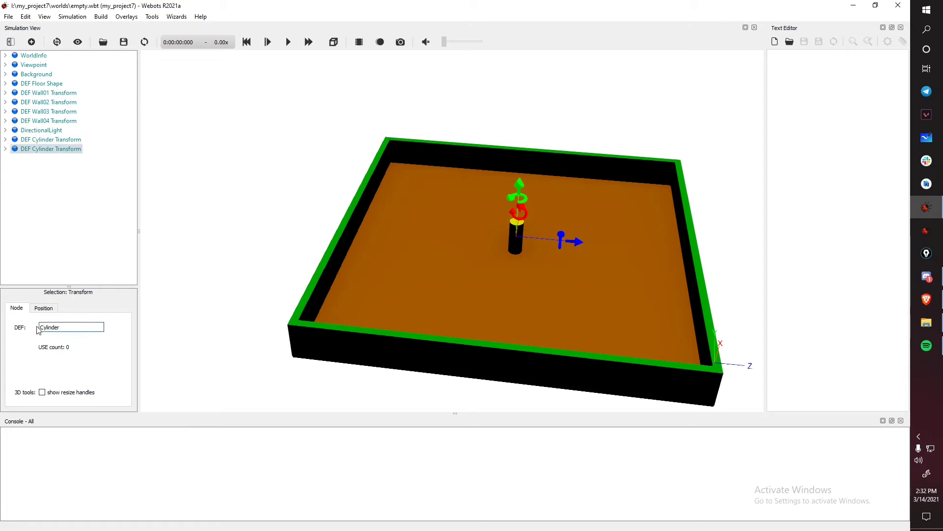
left_click(67, 331)
left_click_drag(66, 332, 39, 331)
type("Sphere")
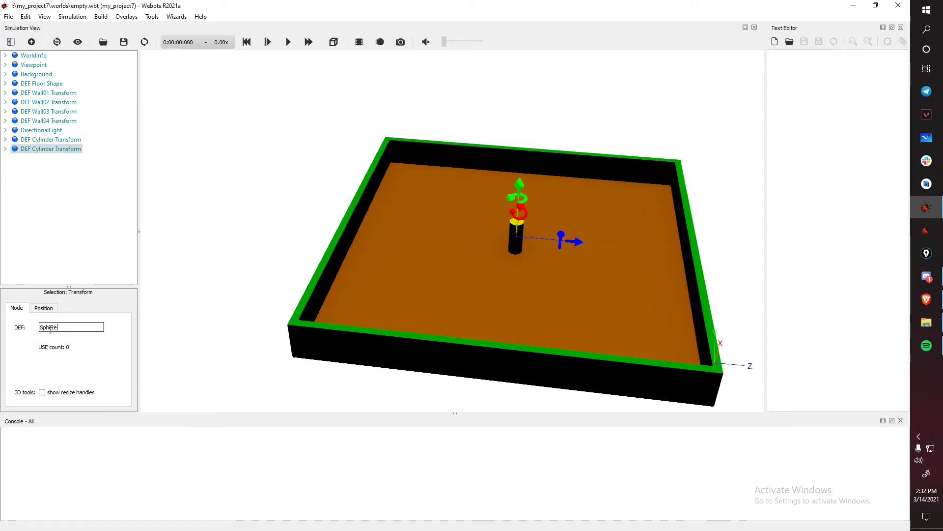
key("Return")
Replace the Cylinder geometry in the Sphere Transform's Shape with a Sphere base node.
left_click(6, 149)
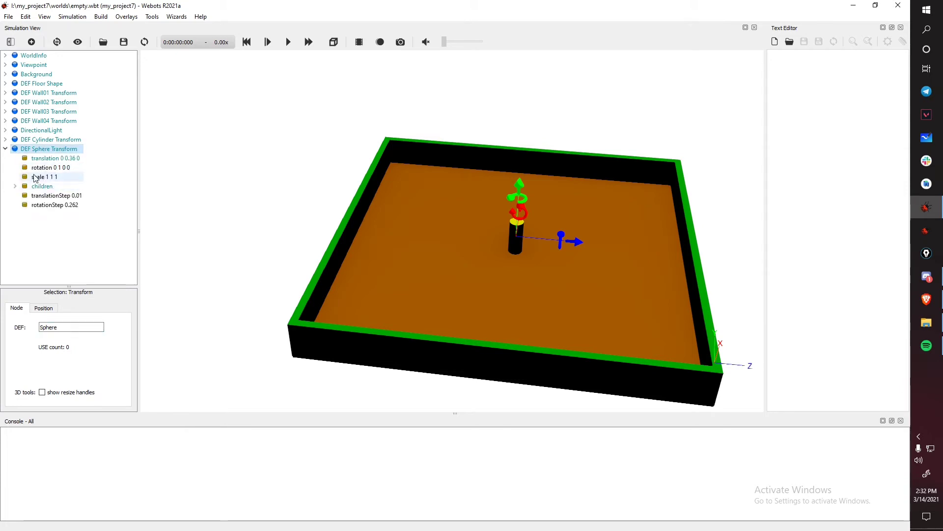
left_click(15, 185)
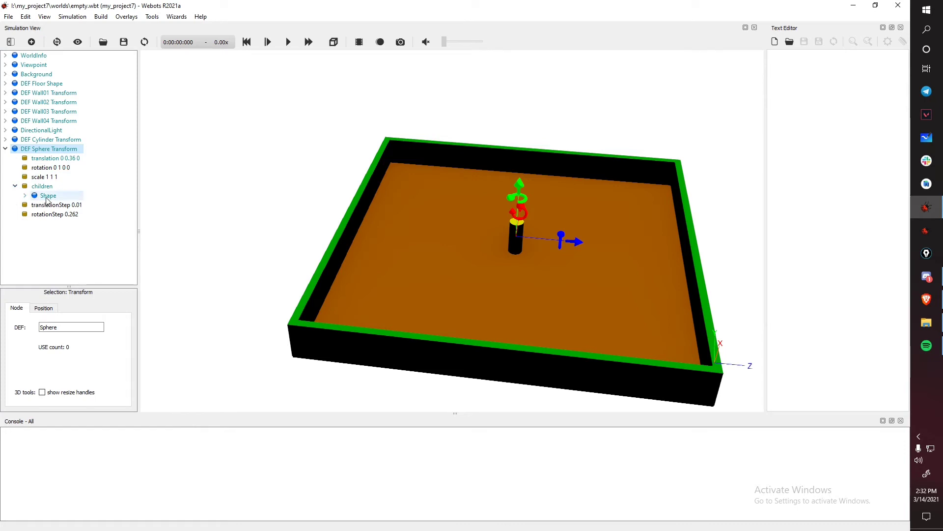
left_click(26, 195)
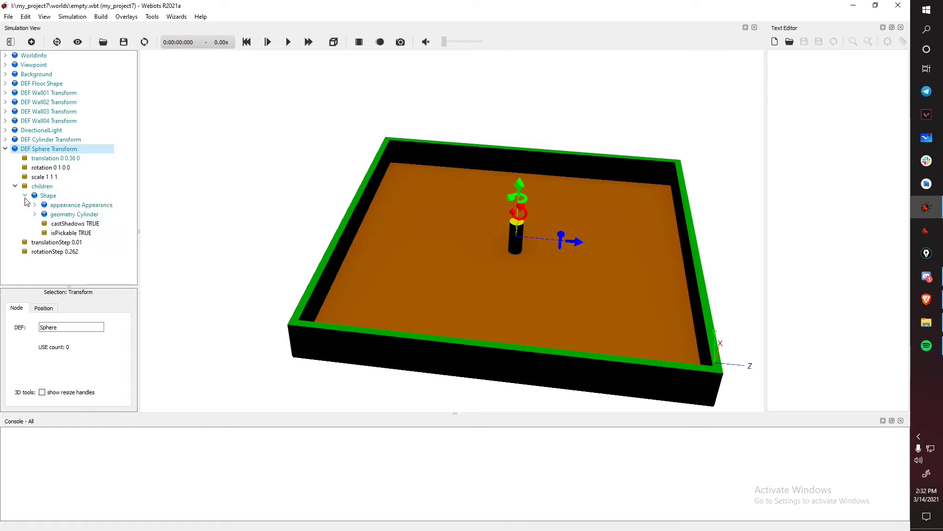
left_click(83, 216)
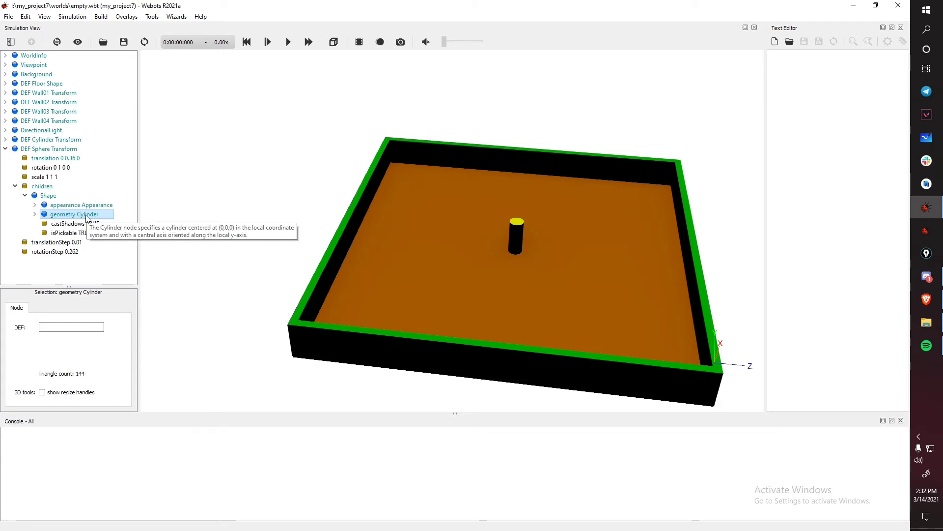
key("Delete")
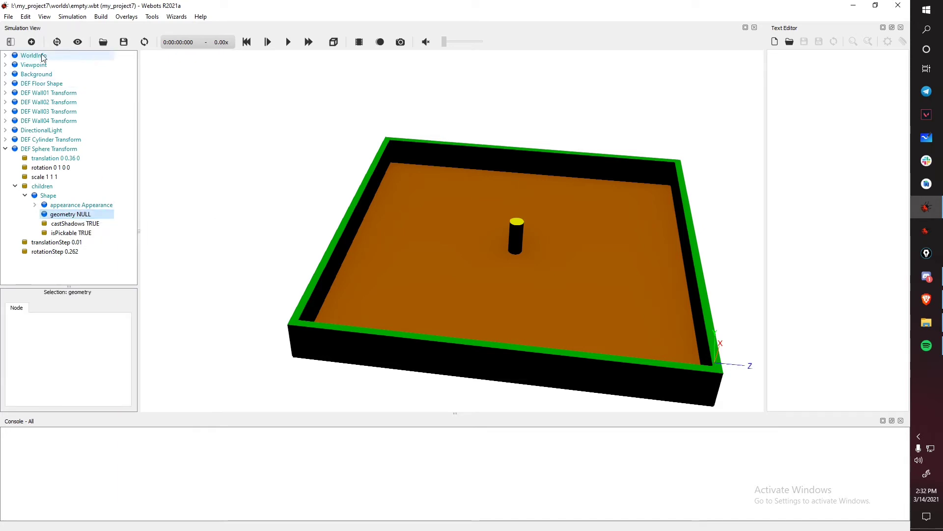
left_click(31, 41)
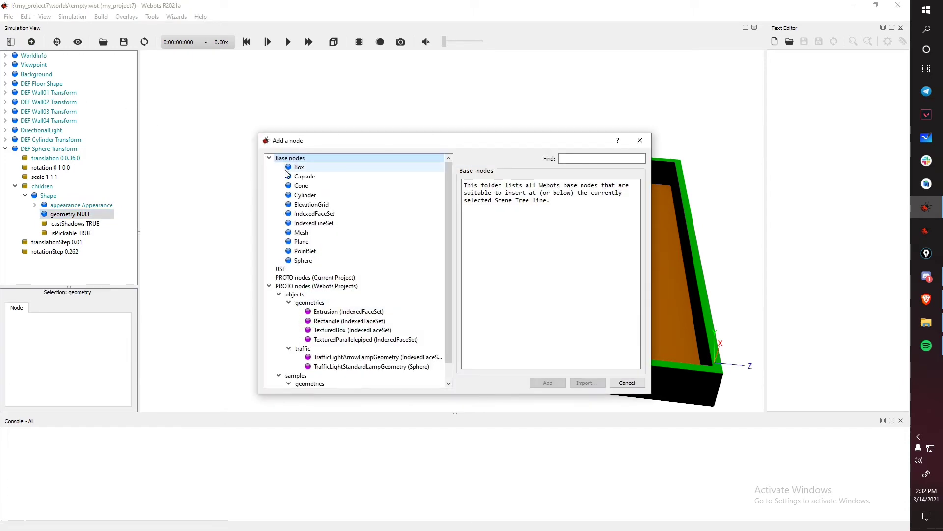
left_click(299, 167)
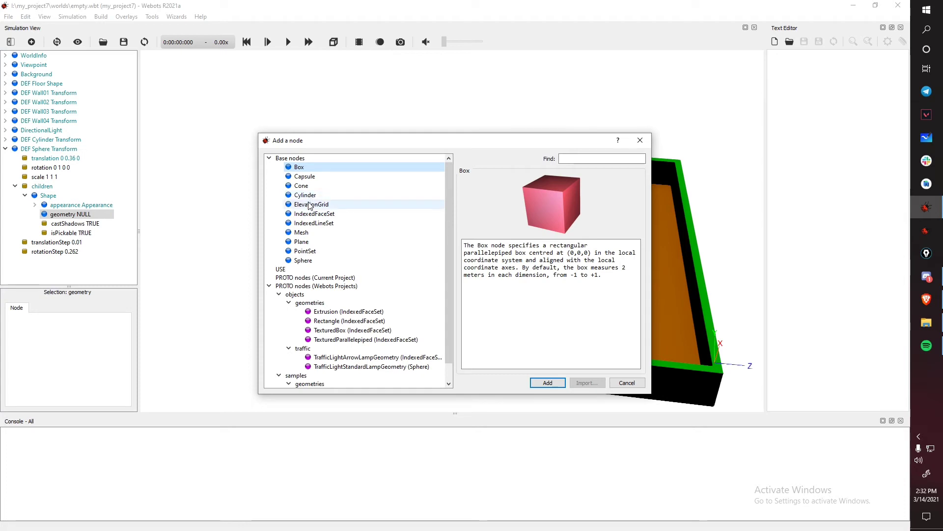
left_click(303, 260)
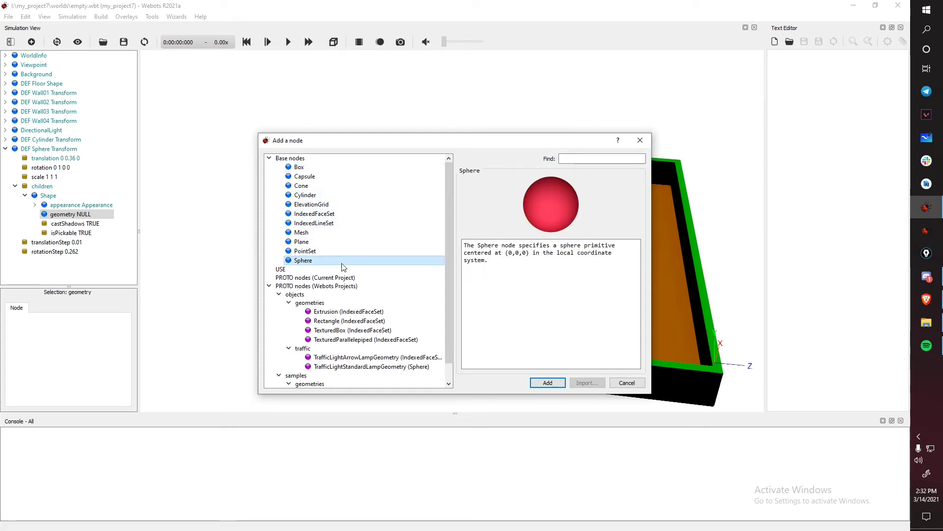
left_click(547, 382)
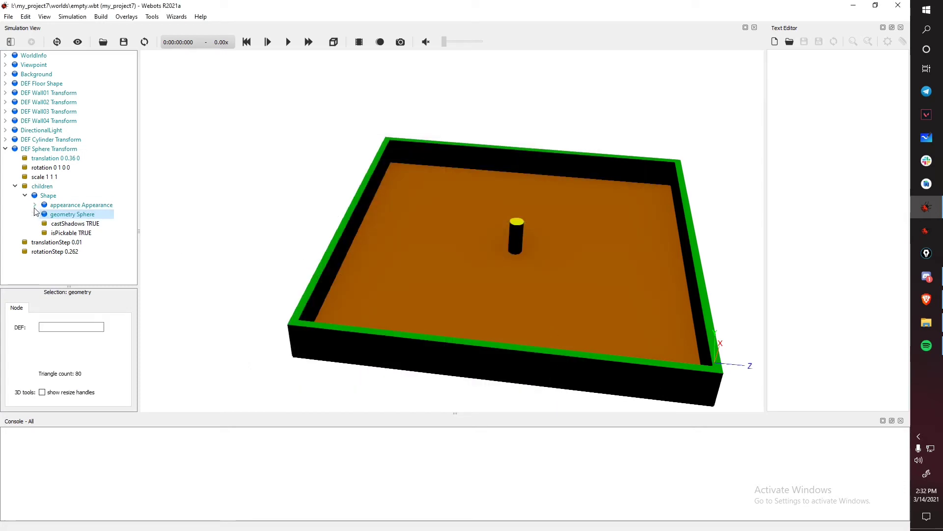
Try a radius of 0.4 for the Shape's Sphere geometry and settle on 0.3.
left_click(25, 195)
left_click(25, 195)
left_click(25, 195)
left_click(25, 195)
left_click(35, 213)
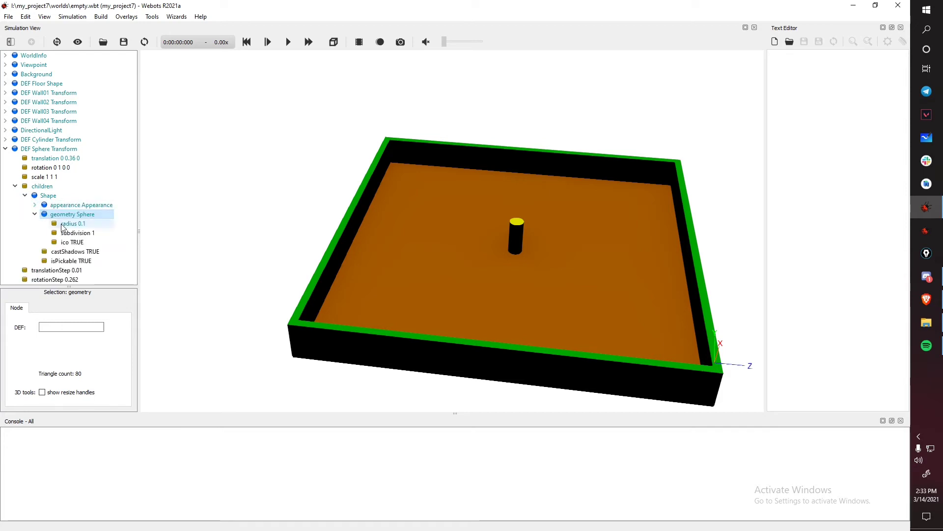
left_click(73, 224)
left_click(69, 357)
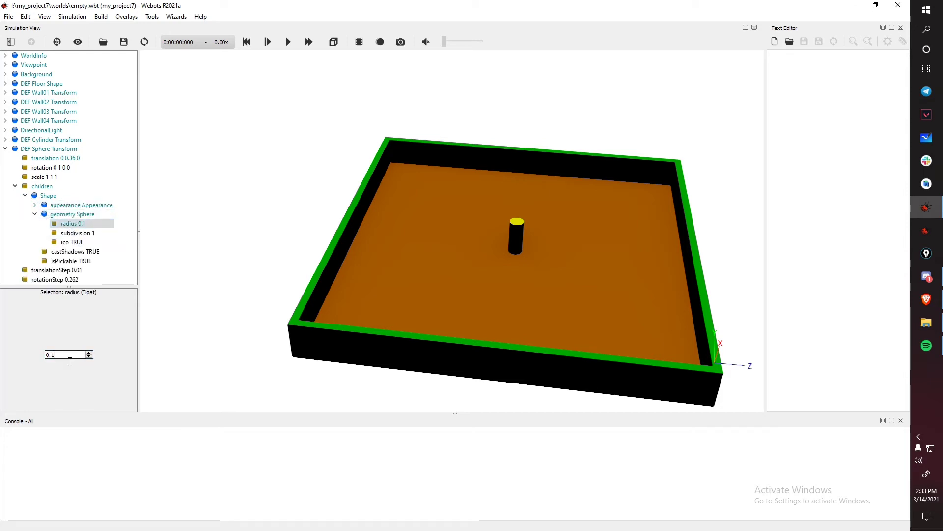
type("4")
key("Return")
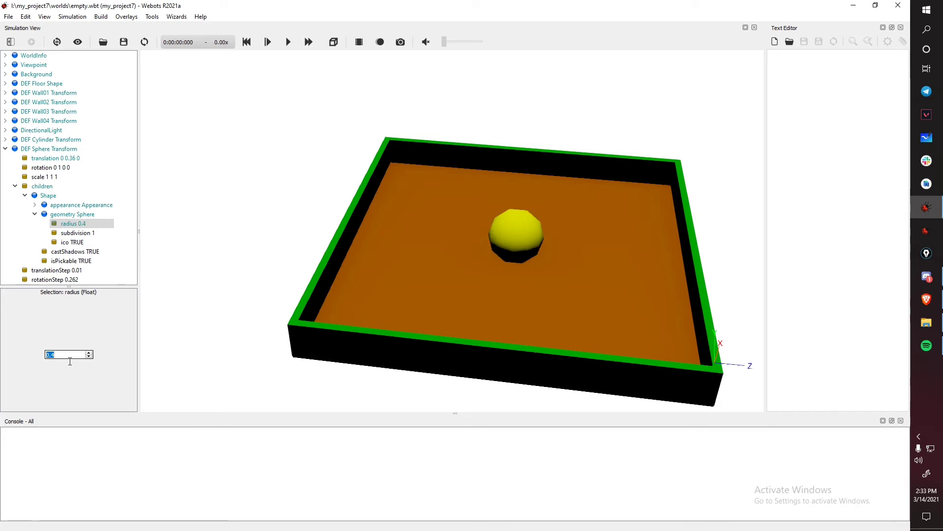
key("BackSpace")
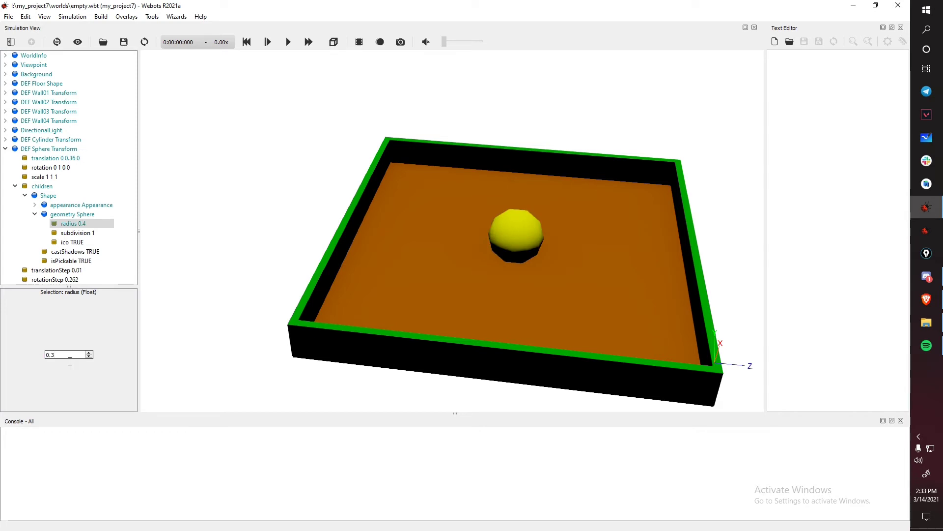
key("Return")
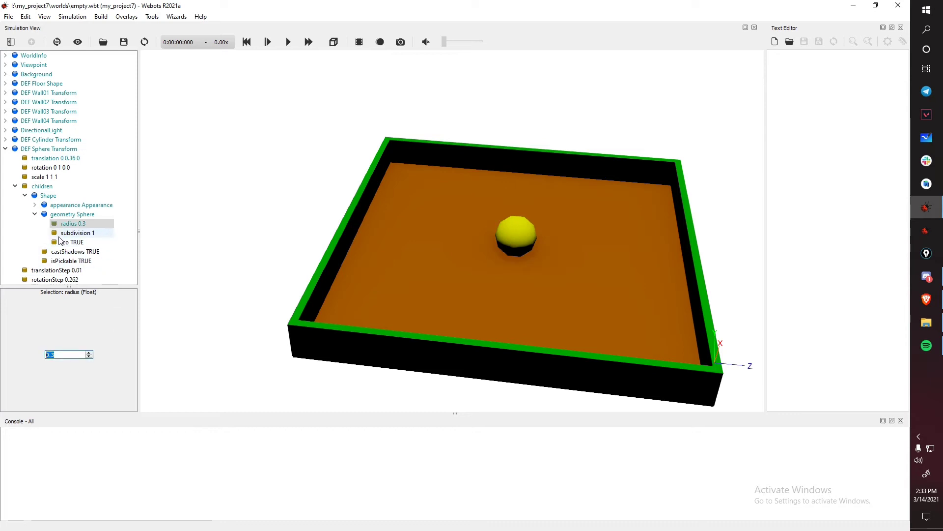
Move the Sphere Transform freehand along the z axis to about 0.97, away from the cylinder.
left_click(74, 233)
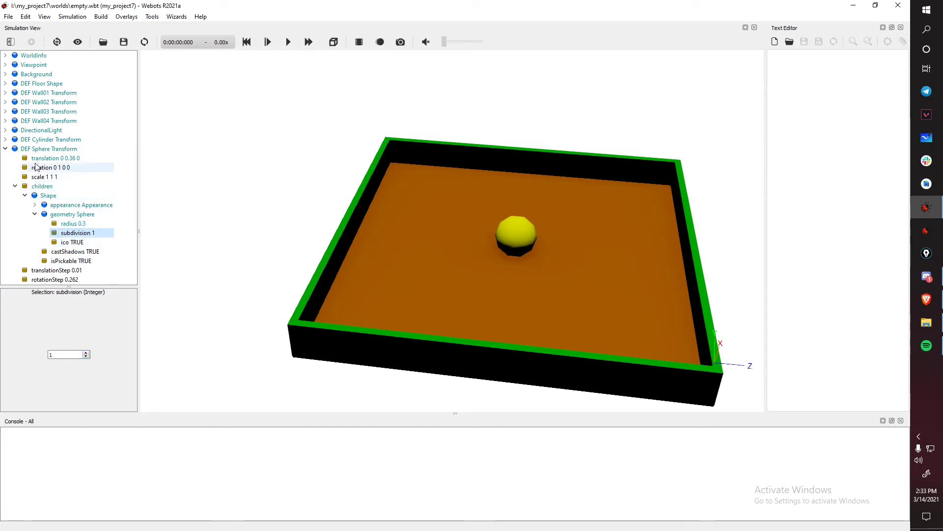
left_click(99, 148)
left_click_drag(551, 241, 588, 247)
left_click(568, 277)
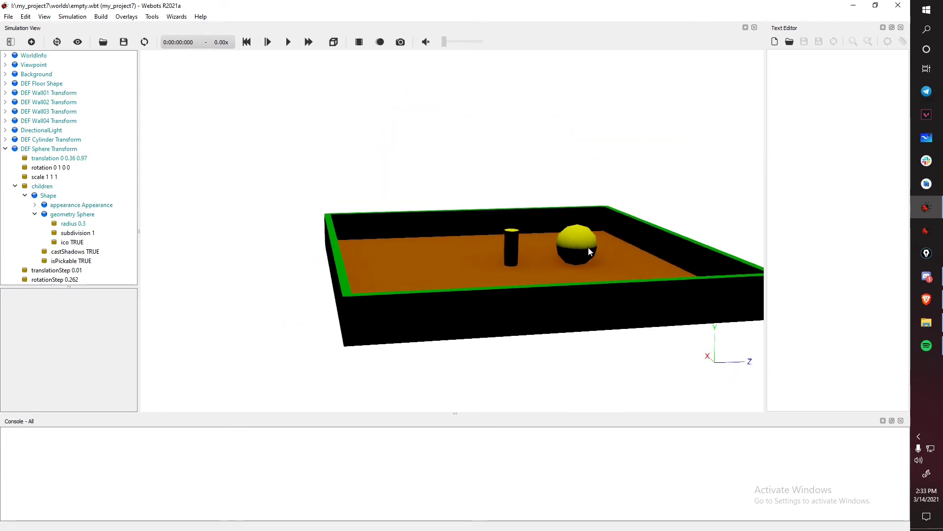
Raise the Sphere Transform slightly along the y axis to about 0.37.
left_click(61, 150)
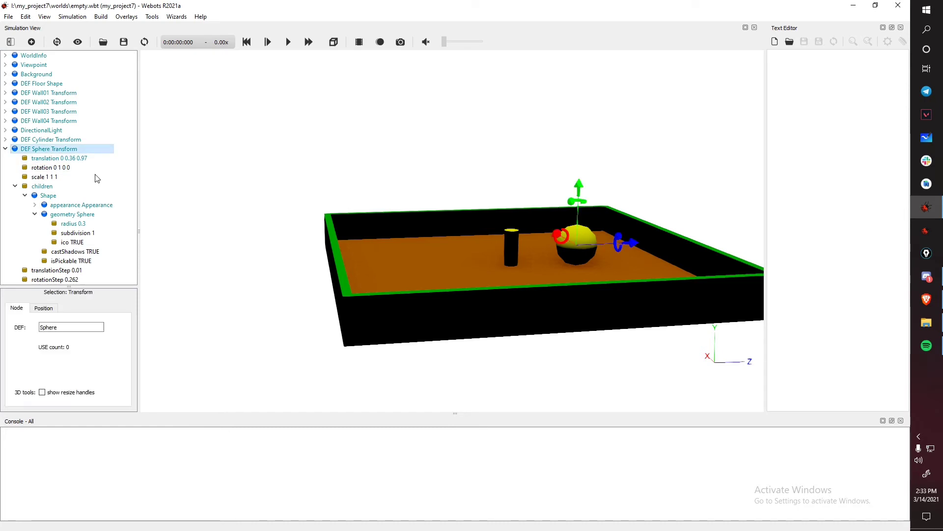
left_click_drag(599, 301, 599, 201)
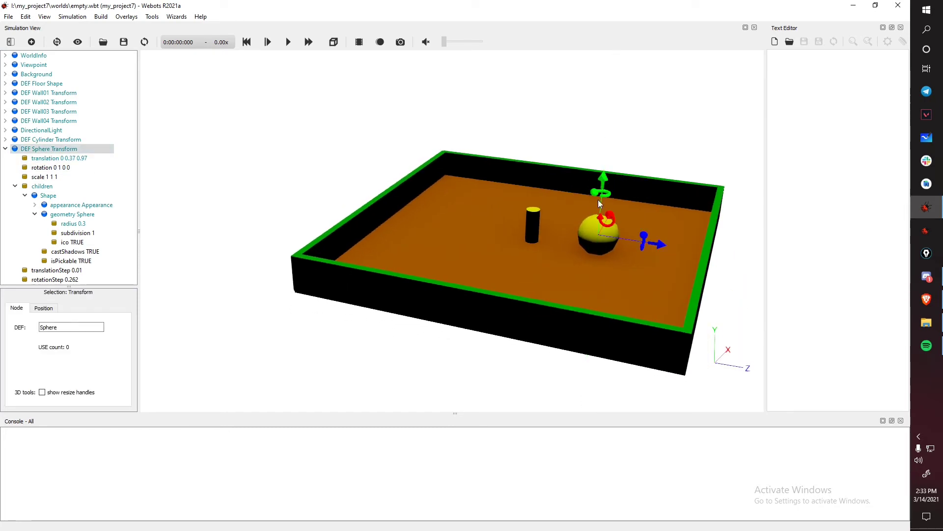
left_click_drag(559, 261, 565, 218)
left_click(571, 264)
Set the subdivision of the Sphere geometry to 2 for a smoother surface.
scroll(600, 249, "up", 2)
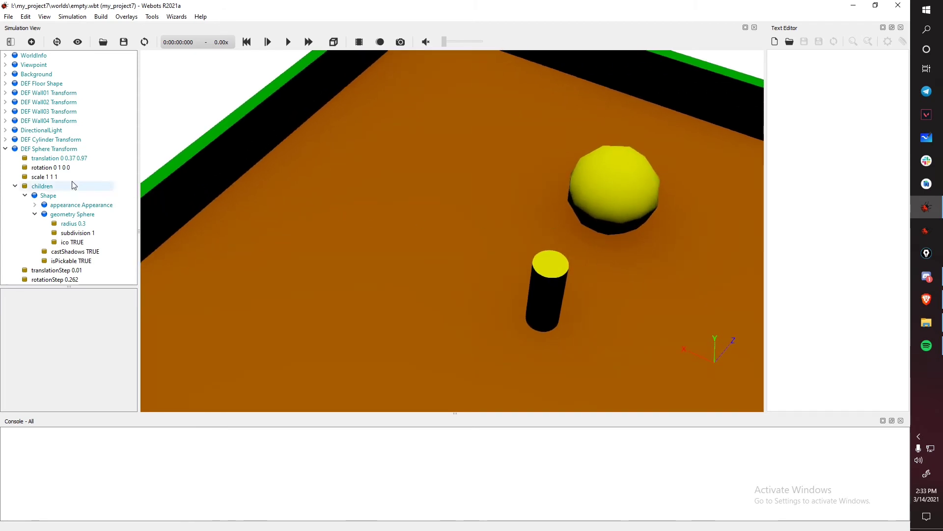
left_click(43, 149)
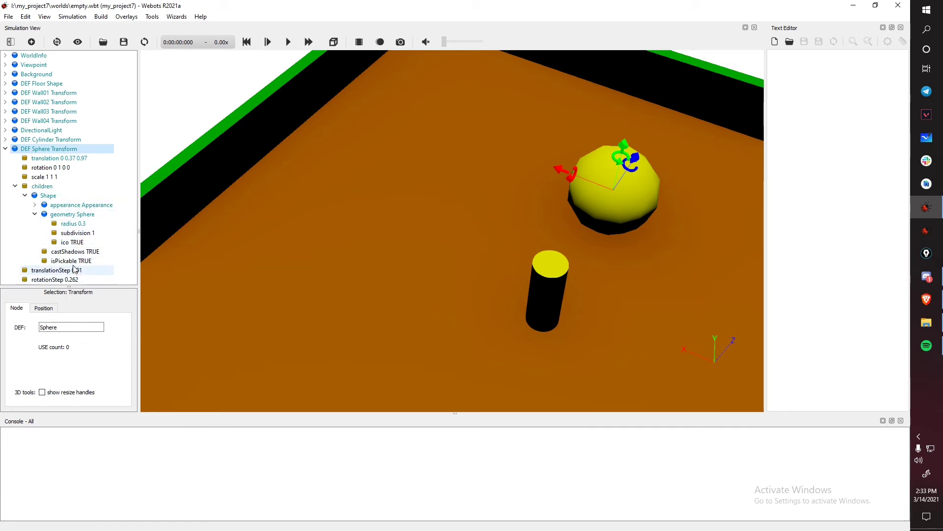
left_click(65, 234)
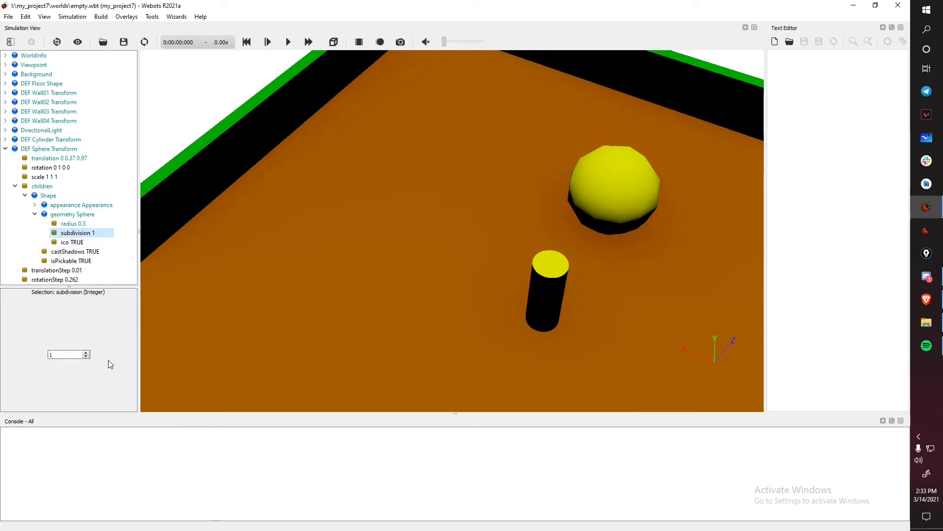
left_click(72, 357)
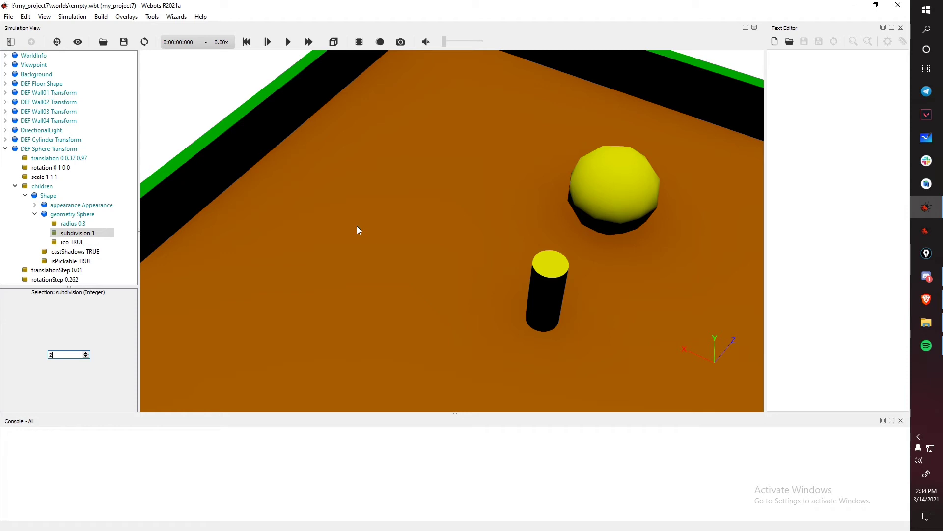
key("Return")
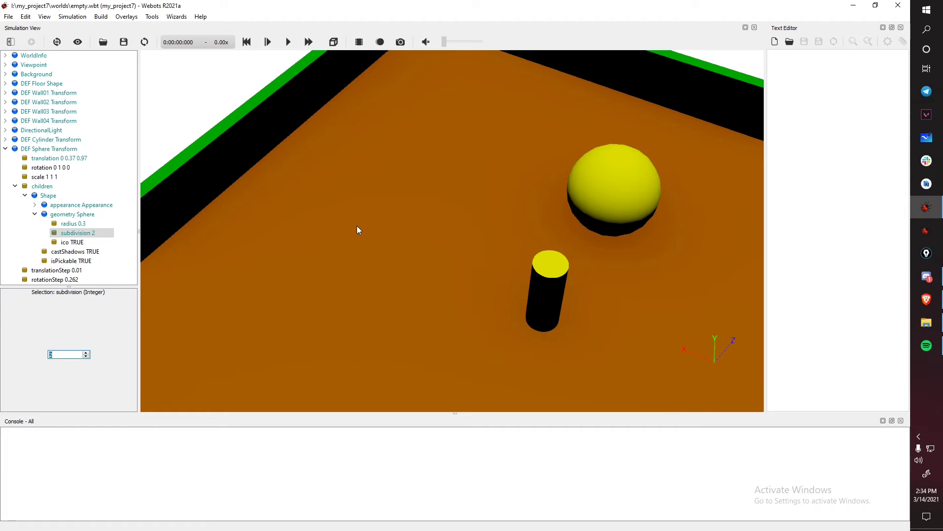
Raise the subdivision of the Sphere geometry to 5 and collapse the Sphere Transform in the scene tree.
type("5")
key("Return")
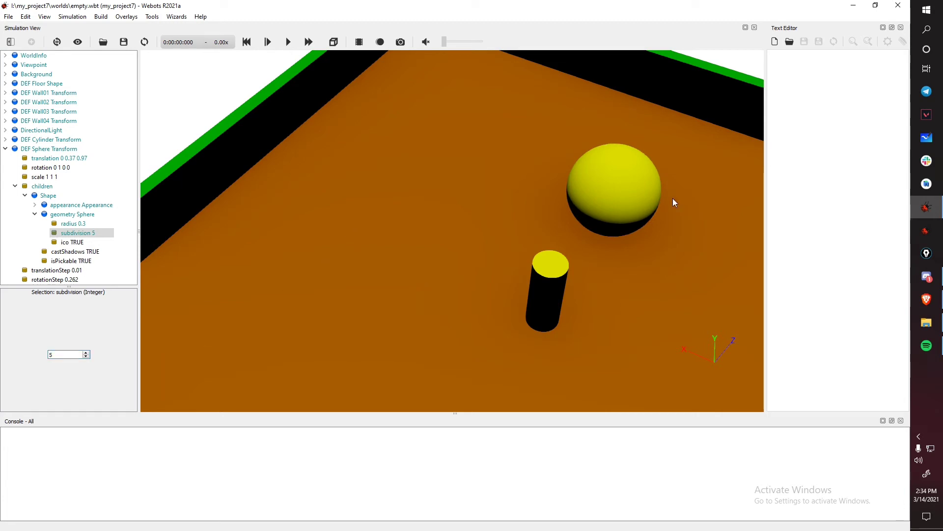
mouse_move(615, 166)
left_mouse_down()
mouse_move(595, 184)
mouse_move(625, 166)
left_mouse_up()
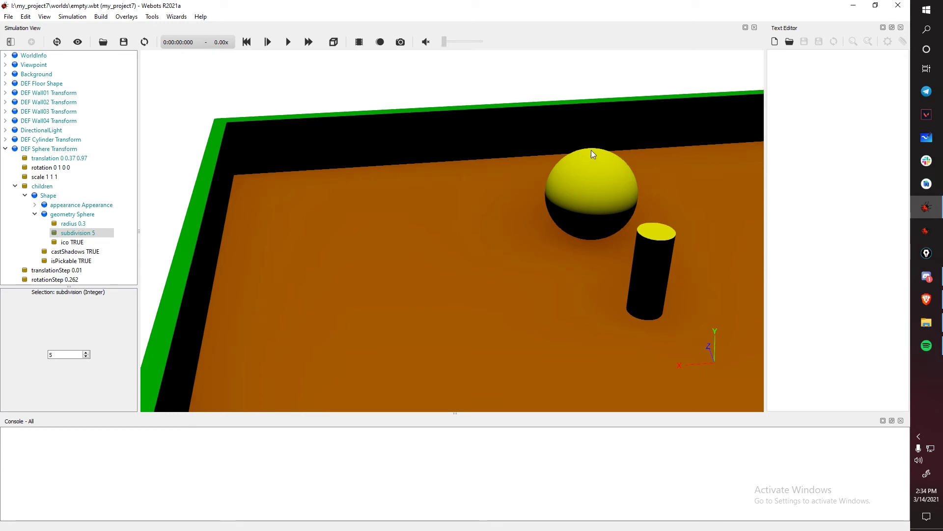
left_click_drag(580, 179, 584, 186)
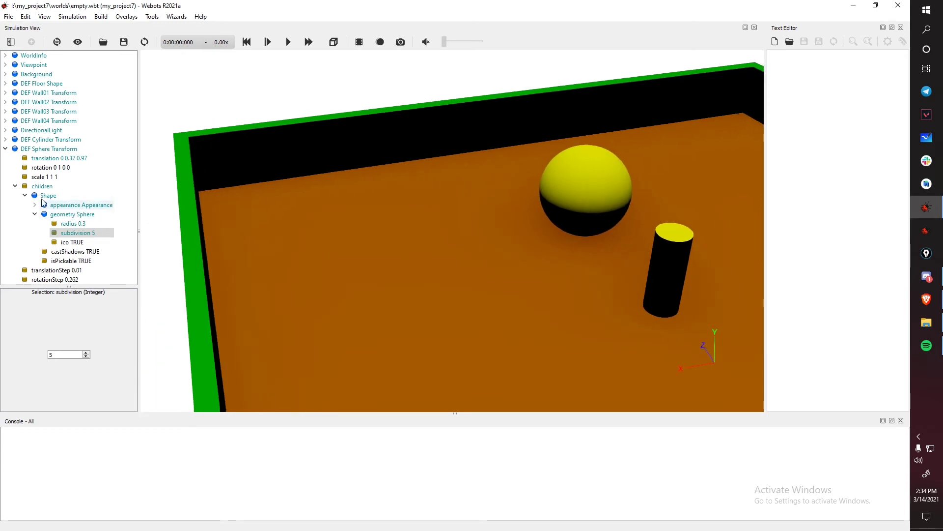
left_click(5, 149)
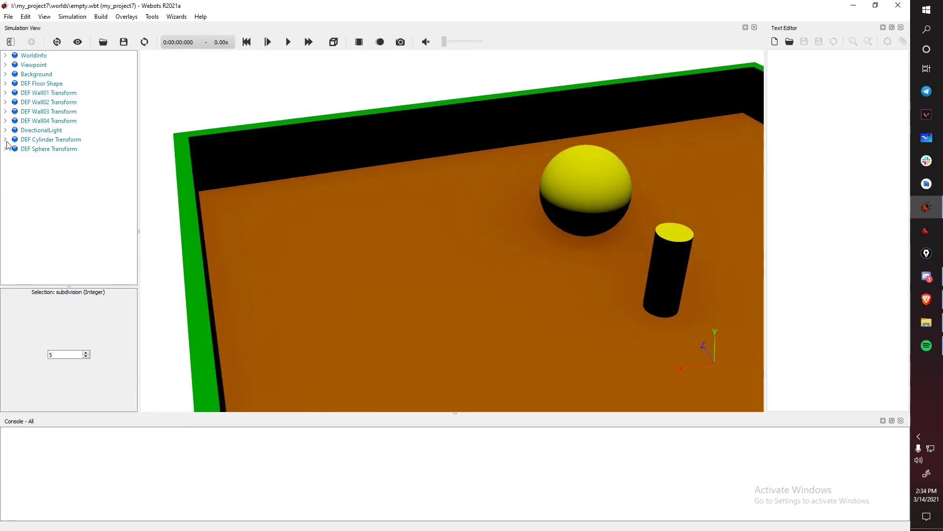
Set the subdivision of the Cylinder Transform's Cylinder geometry to 24, then collapse its nodes.
left_click(5, 140)
left_click(54, 223)
left_click(53, 232)
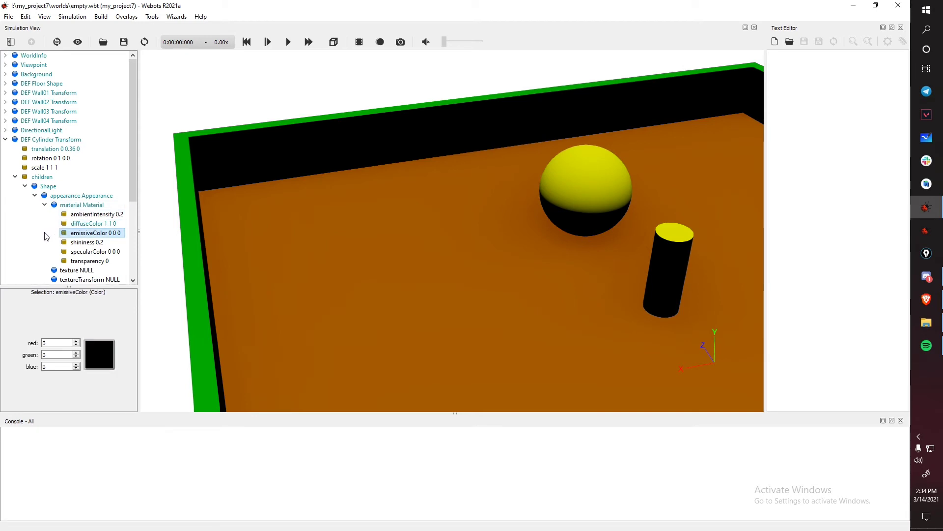
left_click(38, 252)
scroll(38, 252, "down", 2)
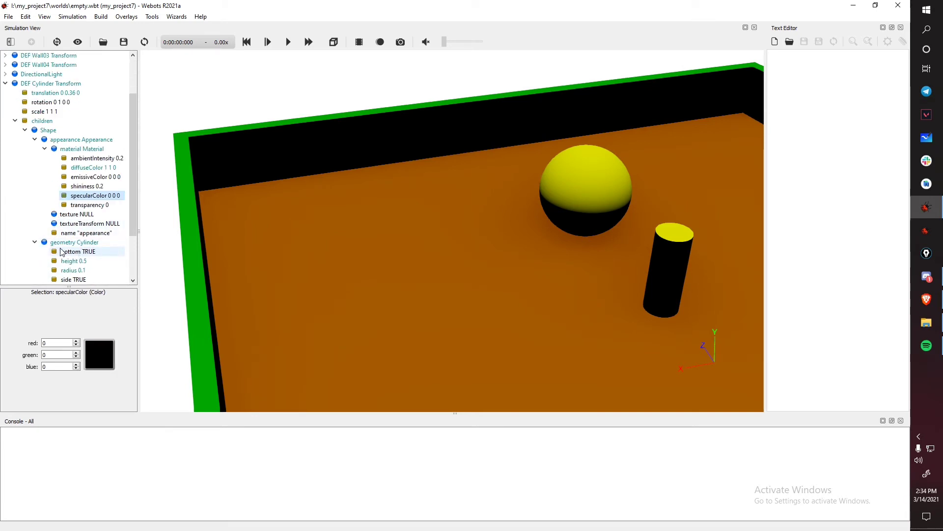
scroll(74, 252, "down", 2)
left_click(73, 242)
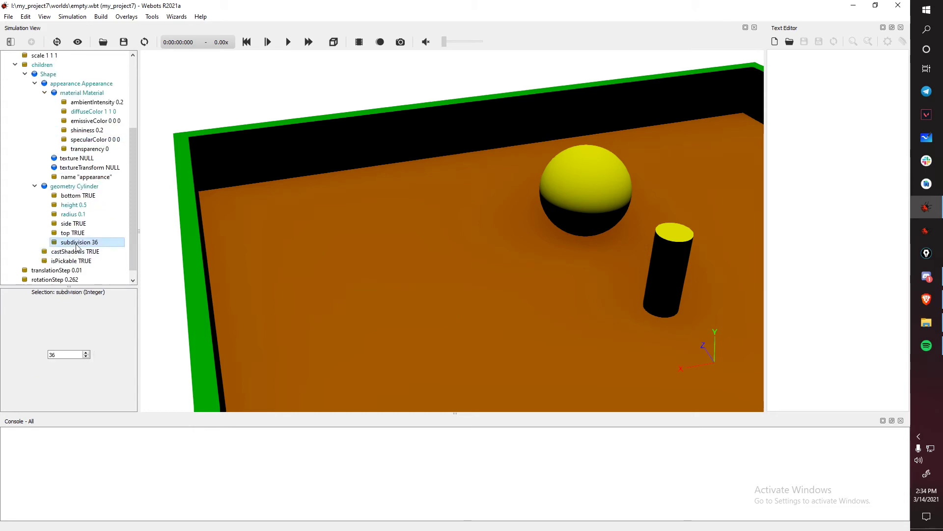
double_click(77, 356)
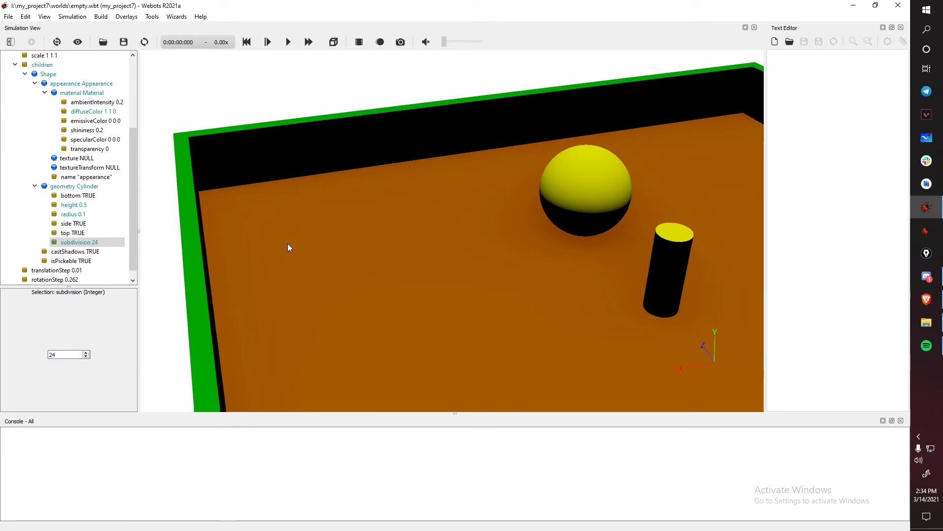
left_click(35, 186)
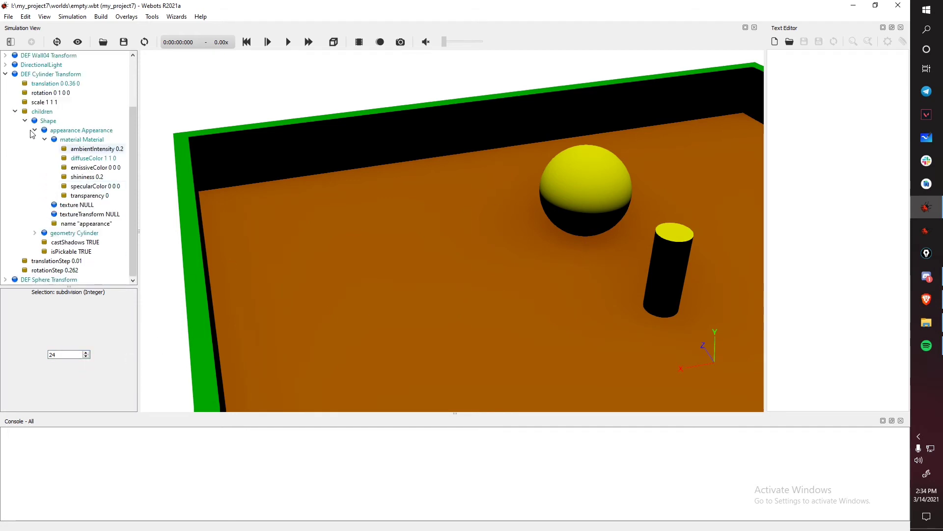
left_click(5, 73)
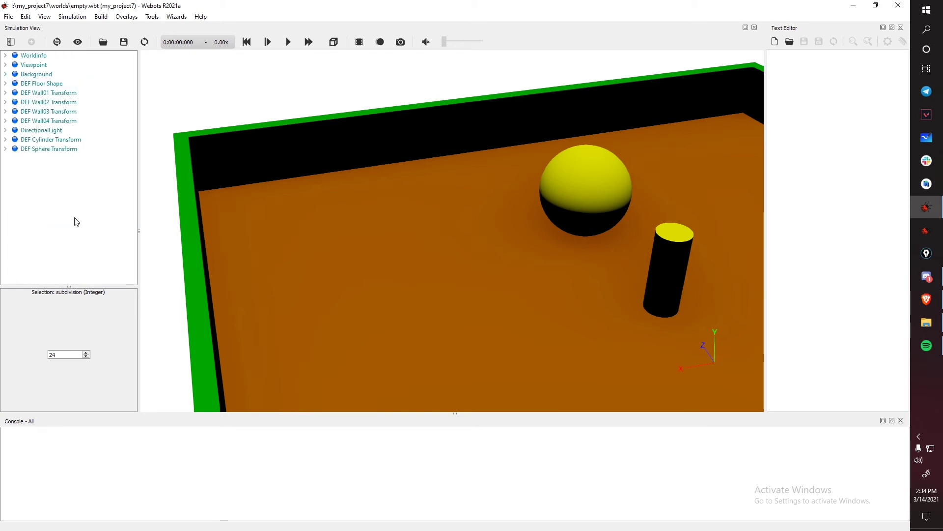
Duplicate the Cylinder Transform and set the copy's DEF name to Cone.
left_click_drag(377, 243, 556, 337)
scroll(557, 332, "down", 5)
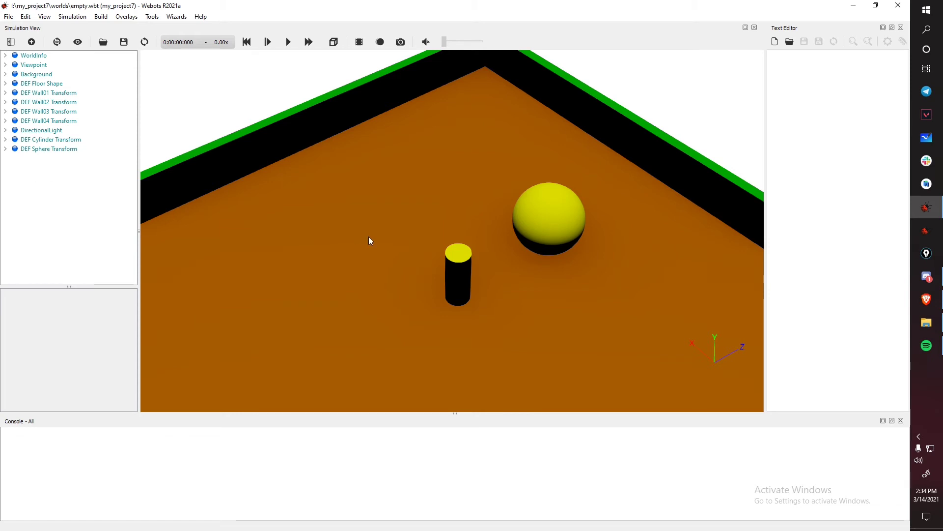
left_click_drag(368, 237, 315, 283)
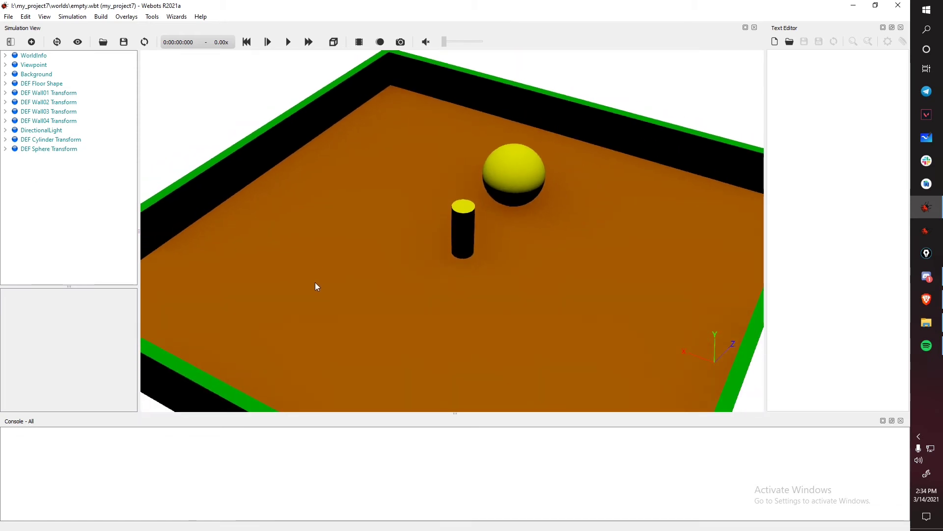
left_click(60, 142)
key("ctrl+c")
key("ctrl+v")
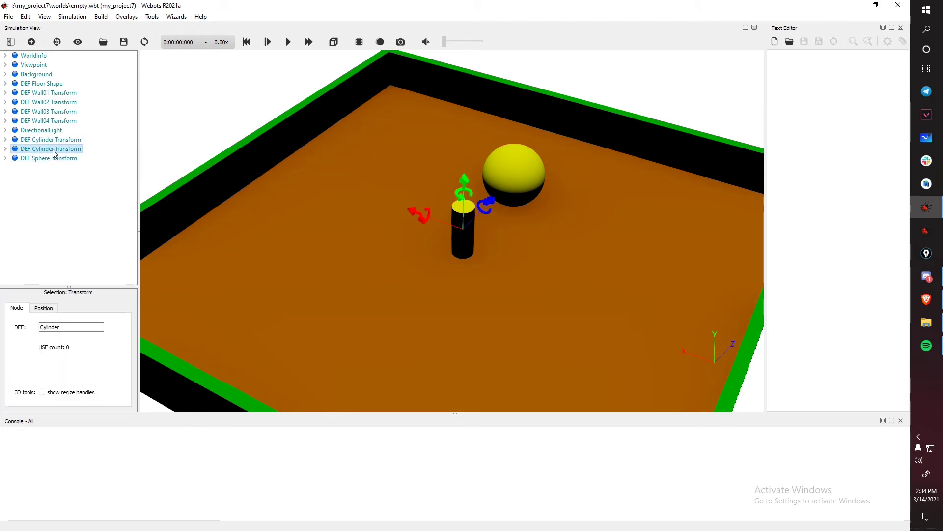
double_click(72, 328)
type("Cone")
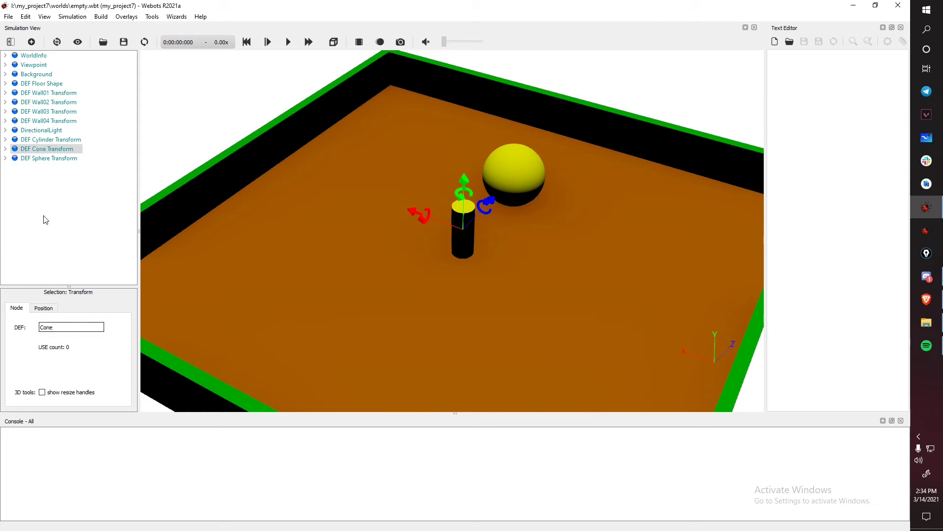
Replace the Cylinder geometry in the Cone Transform's Shape with a Cone node.
left_click(5, 148)
left_click(15, 186)
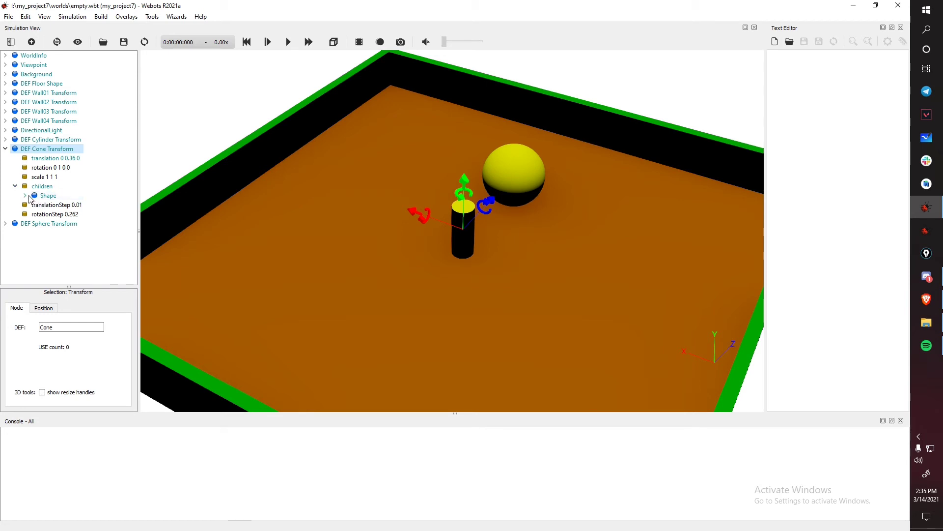
left_click(25, 196)
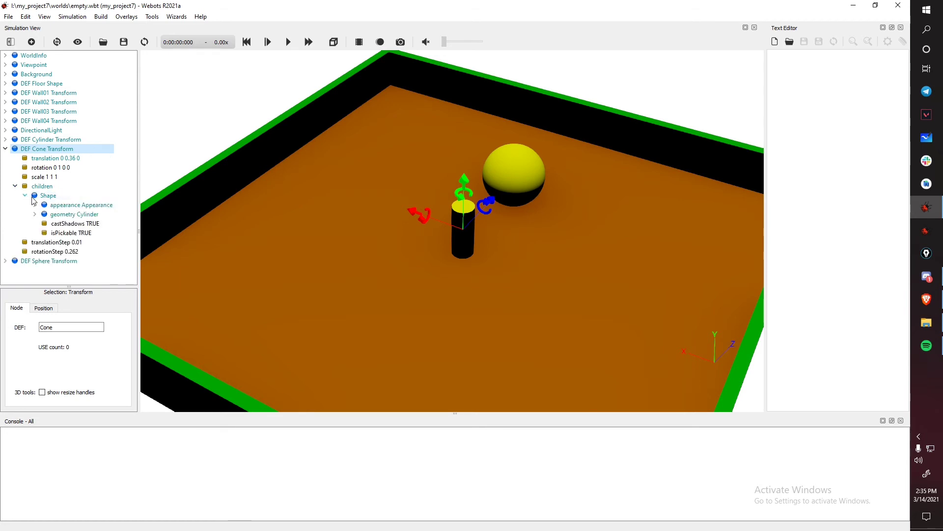
left_click(71, 214)
key("Delete")
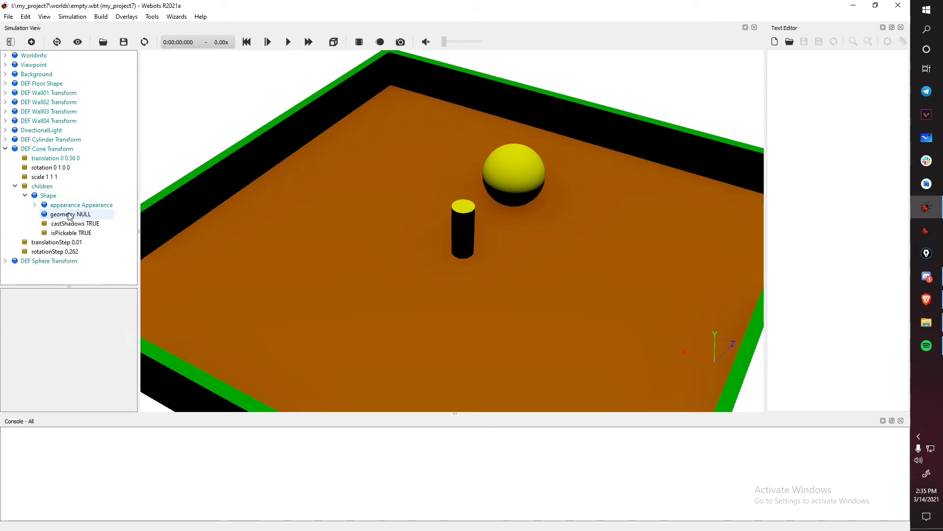
left_click(34, 46)
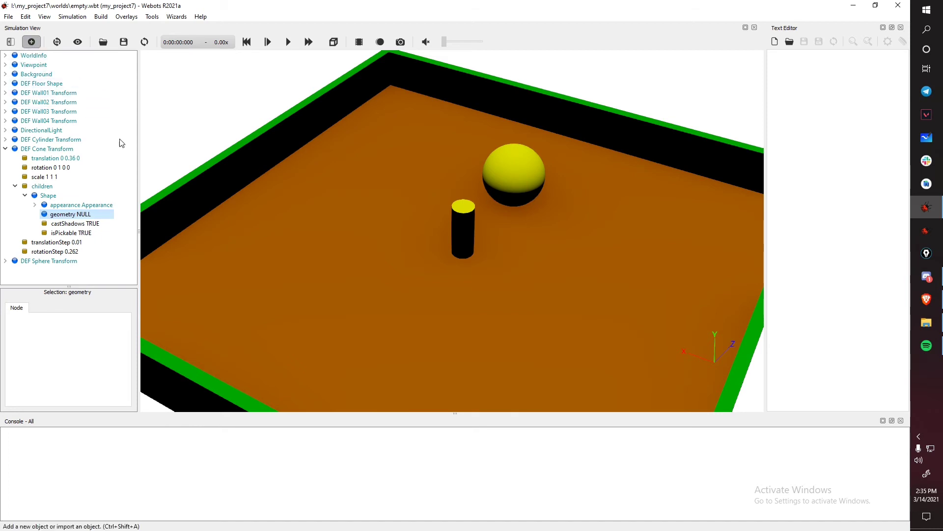
left_click(302, 186)
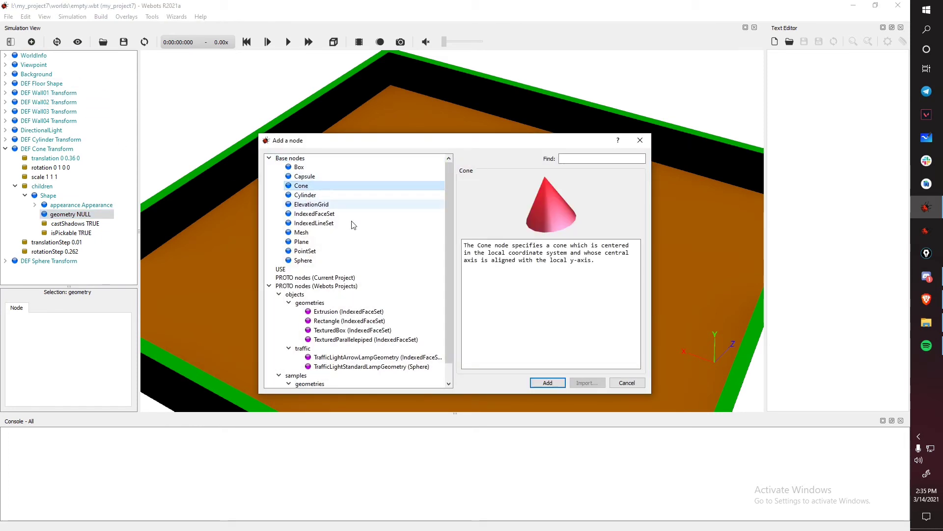
left_click(547, 382)
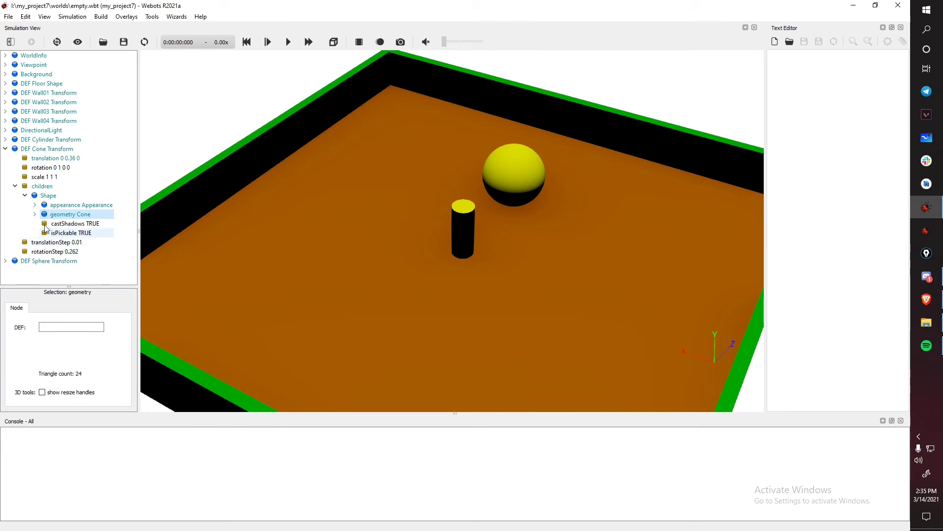
Set the Cone geometry's height to 0.5 and its bottomRadius to 0.09.
left_click(35, 215)
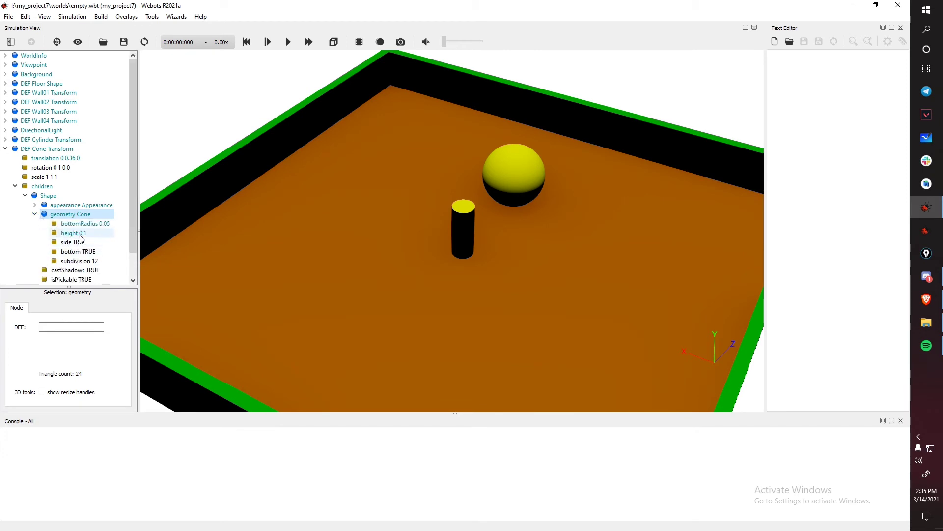
left_click(73, 232)
left_click(69, 355)
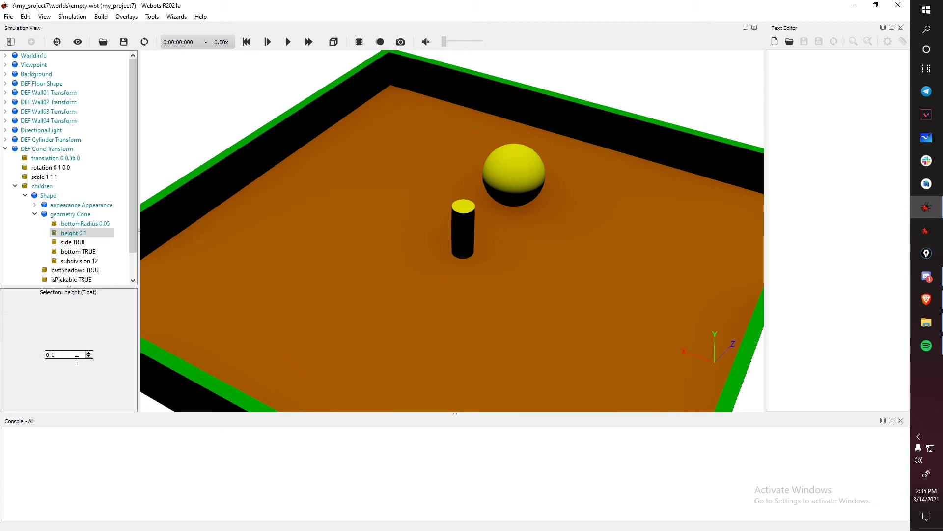
key("Return")
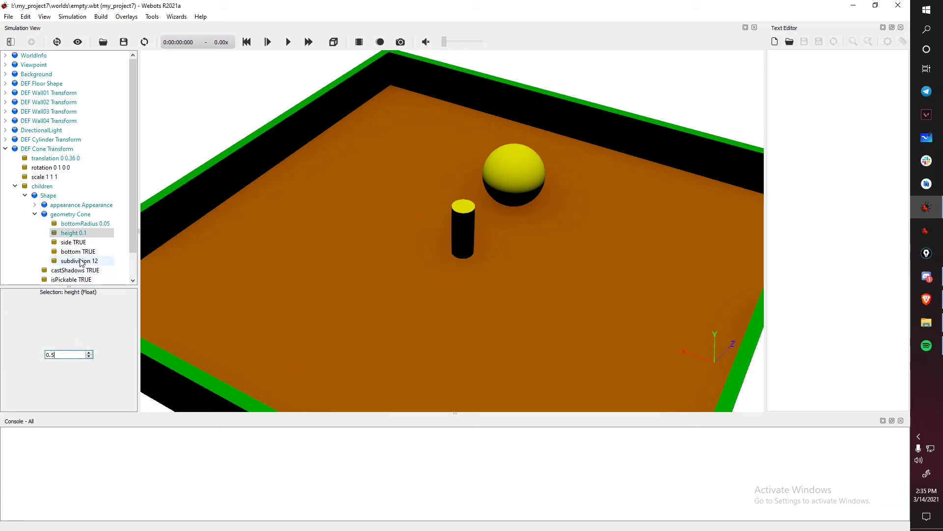
left_click(90, 224)
left_click(70, 356)
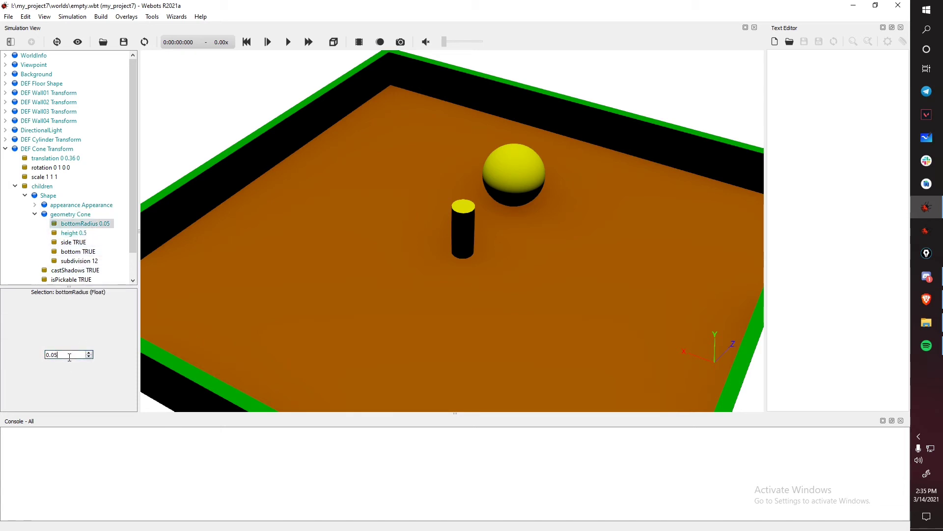
key("BackSpace")
type("9")
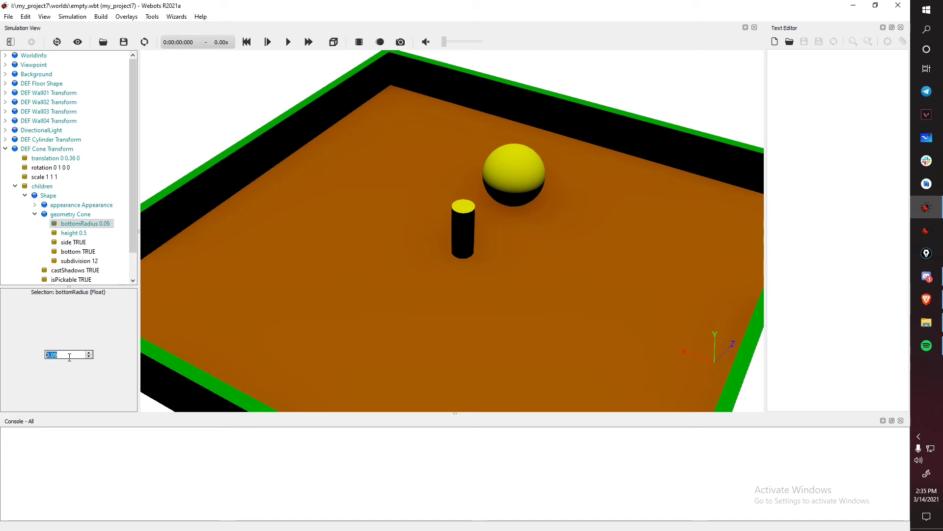
Move the Cone Transform freehand away from the cylinder, to about -0.84 along z and 0.52 along y.
left_click(27, 269)
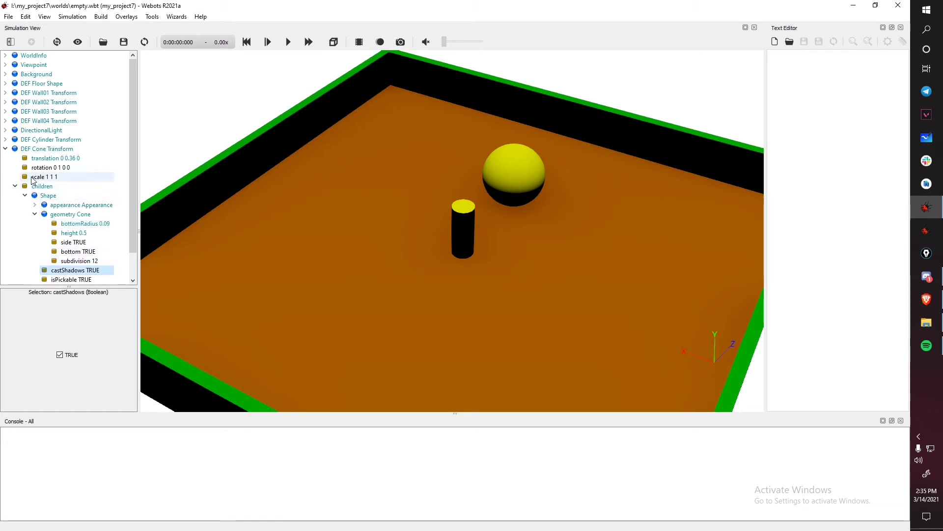
left_click(30, 151)
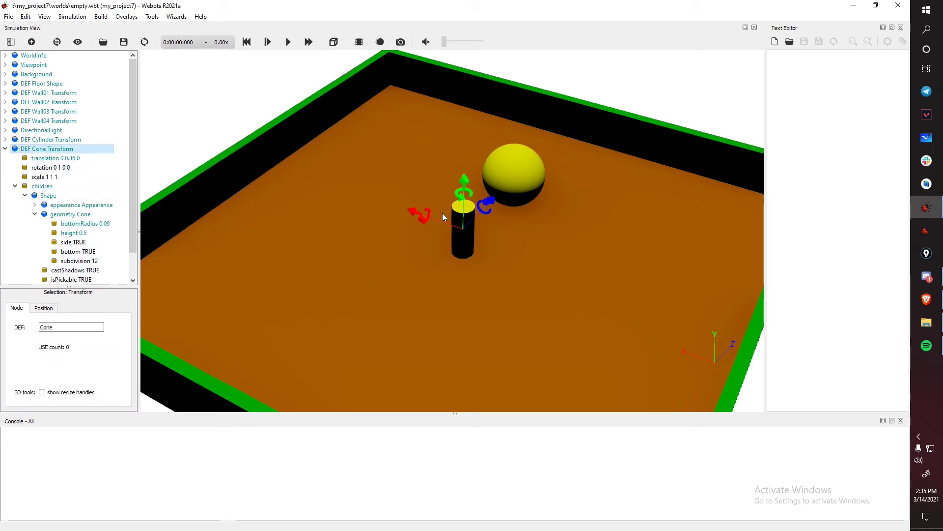
left_click_drag(491, 198, 426, 270)
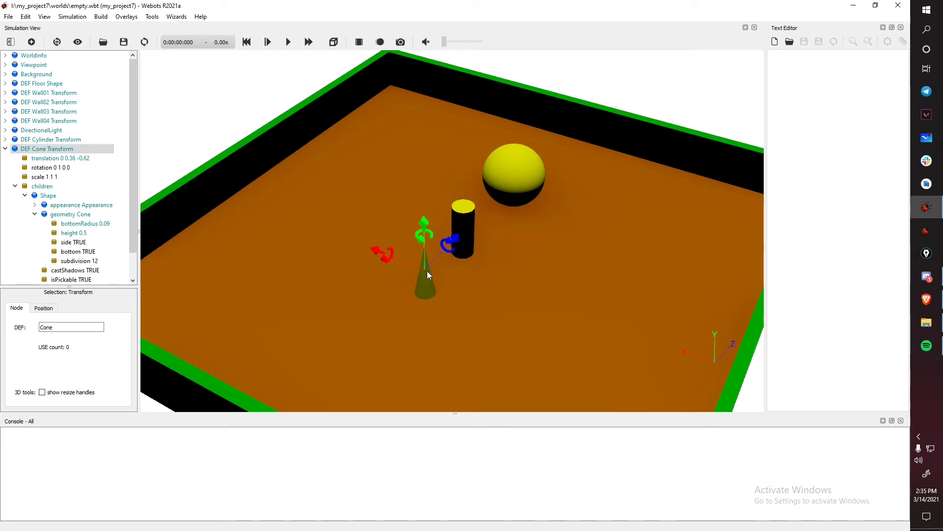
mouse_move(425, 221)
left_mouse_down()
mouse_move(426, 202)
mouse_move(438, 231)
mouse_move(411, 221)
left_mouse_up()
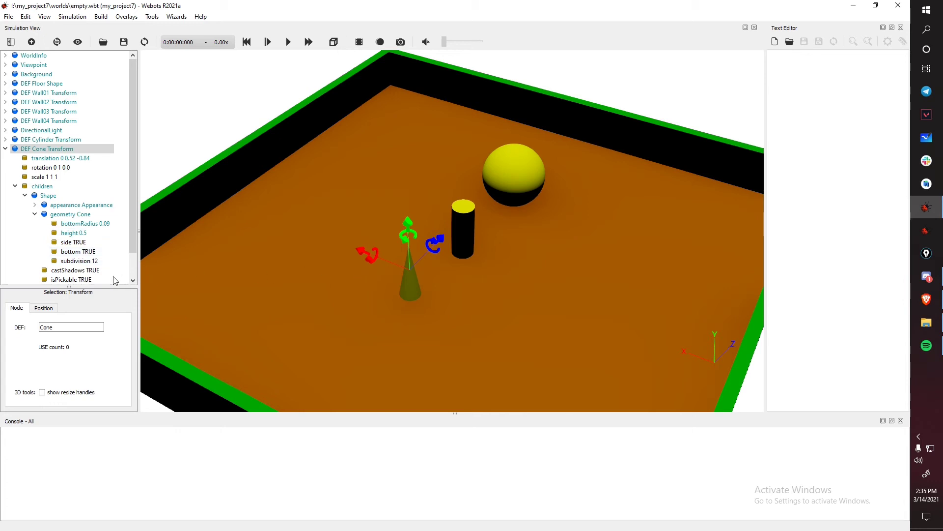
Set the Cone geometry's bottomRadius to 0.1.
left_click(95, 225)
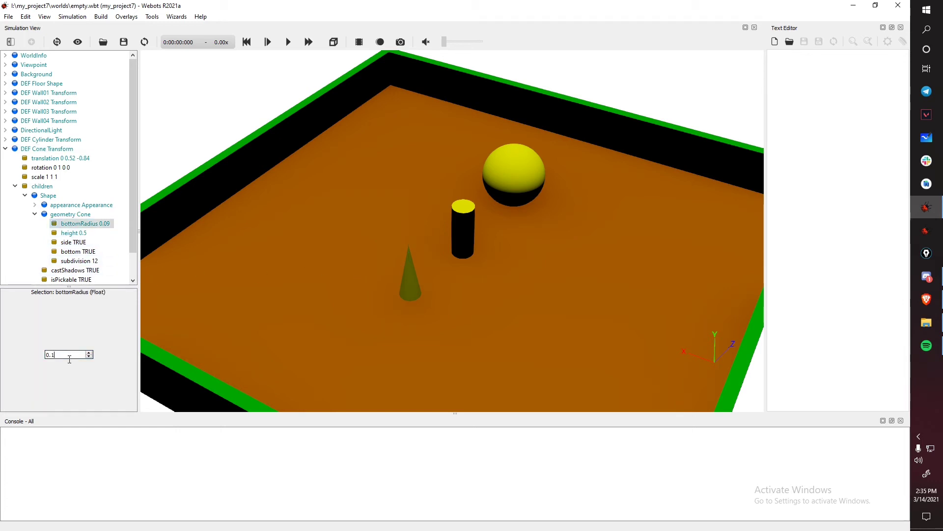
type("0.1")
key("Return")
Change the diffuseColor of the Cone Transform's material to magenta (1 0 1).
left_click_drag(289, 332, 374, 275)
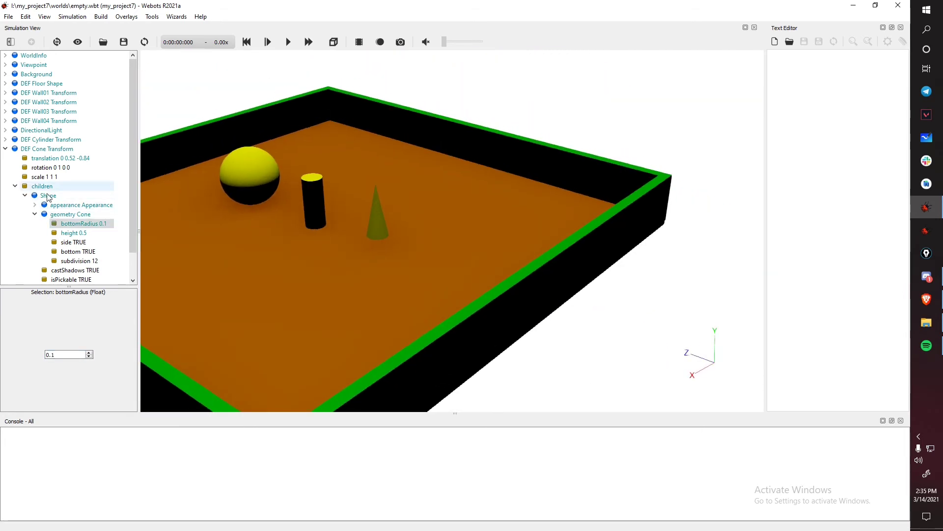
left_click(35, 205)
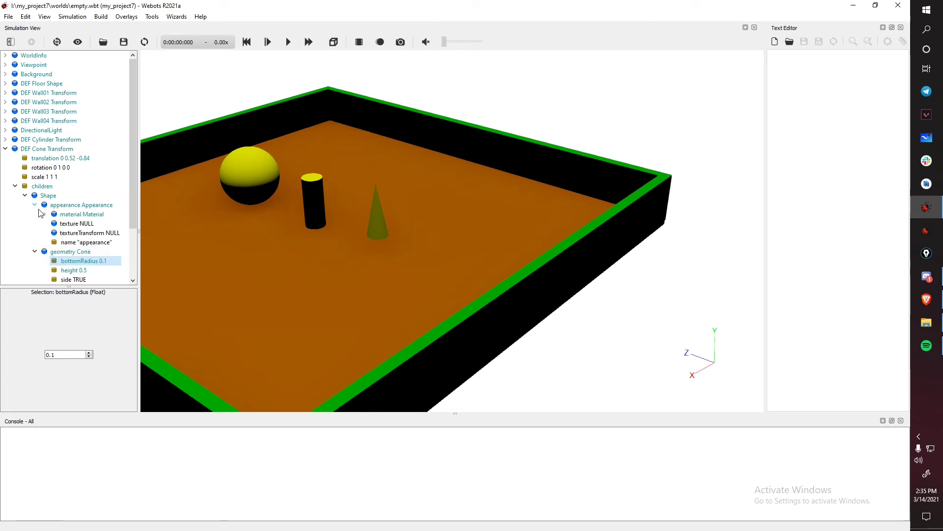
left_click(81, 214)
left_click(44, 214)
left_click(92, 233)
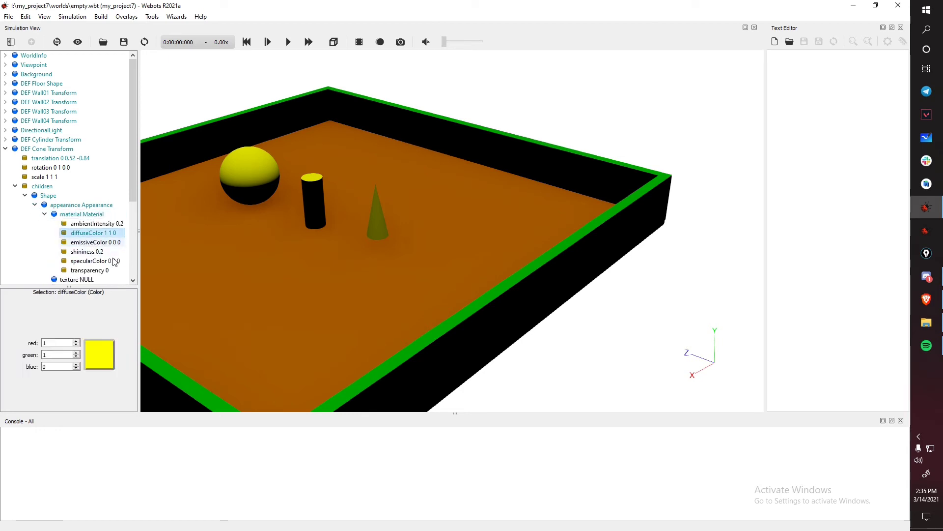
left_click(99, 354)
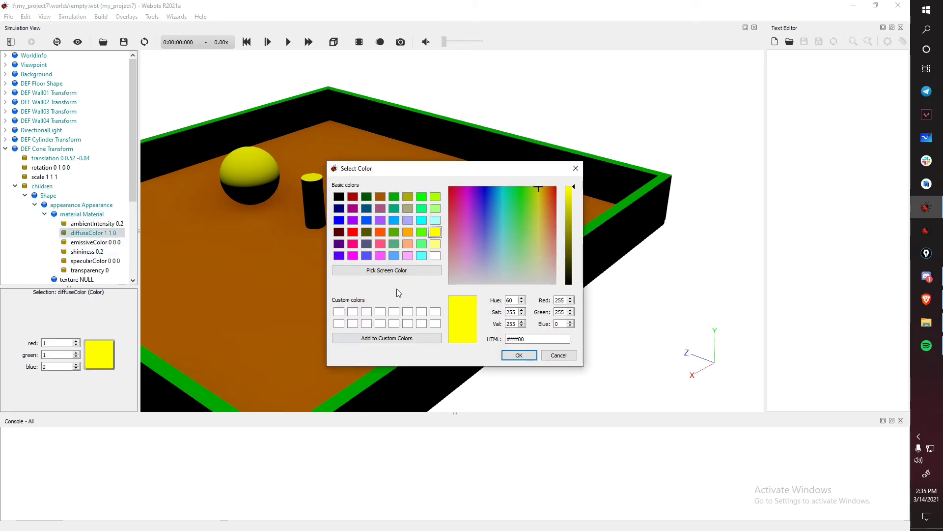
left_click(353, 256)
left_click(526, 358)
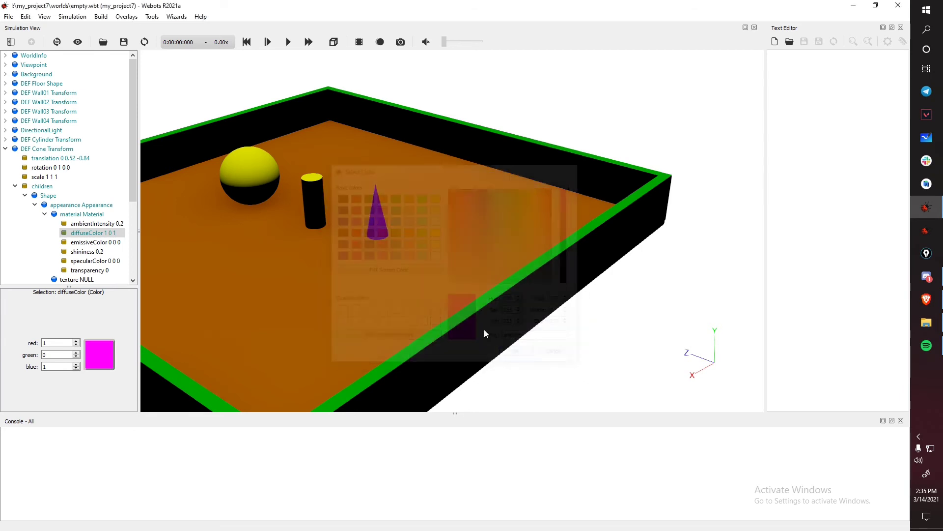
Lower the Cone Transform freehand to about 0.35 along y, closer to the floor.
left_click_drag(361, 298, 384, 272)
left_click(384, 271)
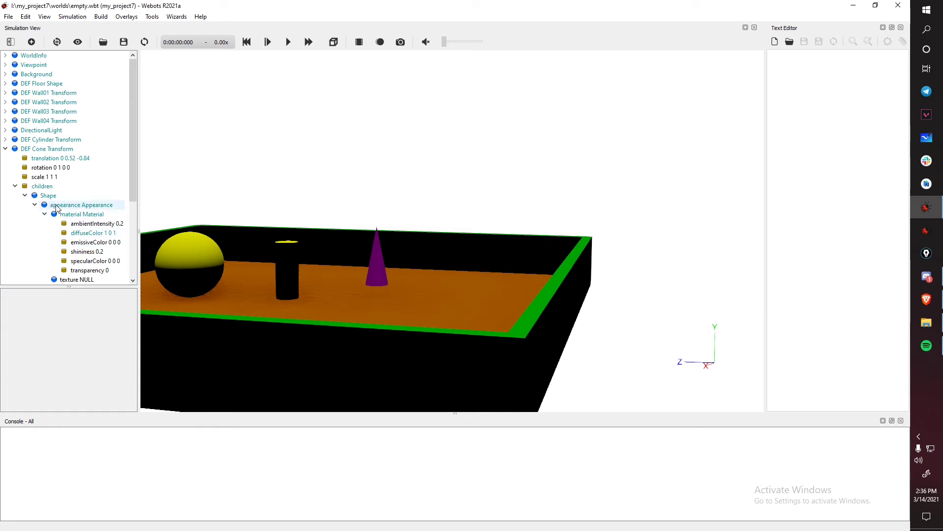
left_click(47, 149)
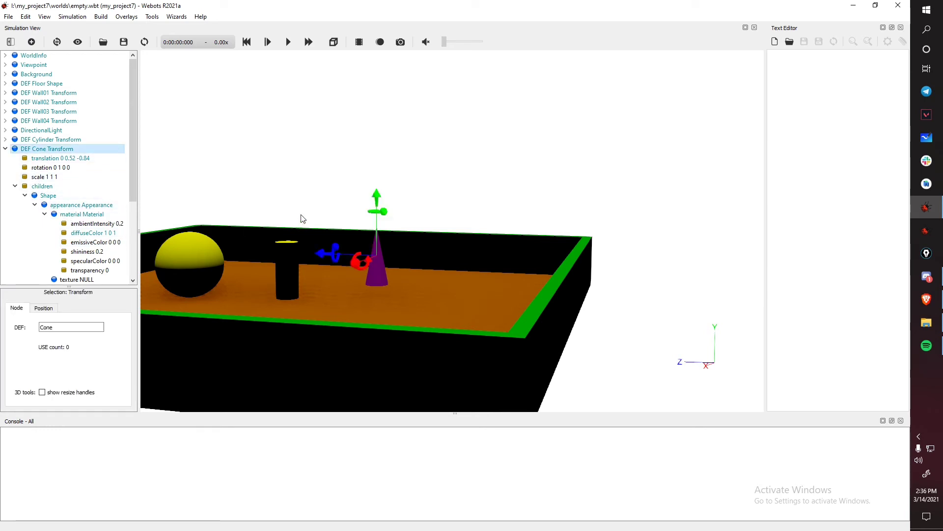
left_click_drag(376, 194, 376, 213)
scroll(344, 321, "up", 3)
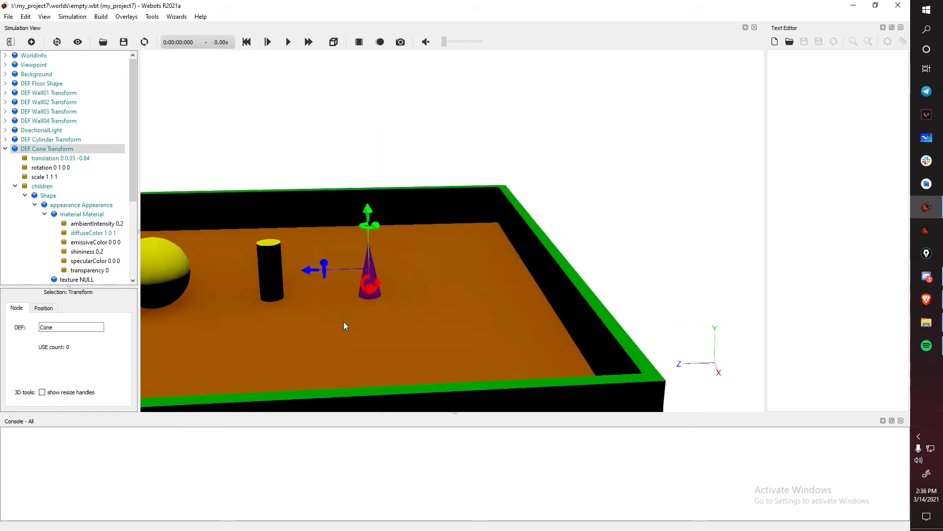
left_click_drag(339, 324, 294, 324)
left_click(294, 324)
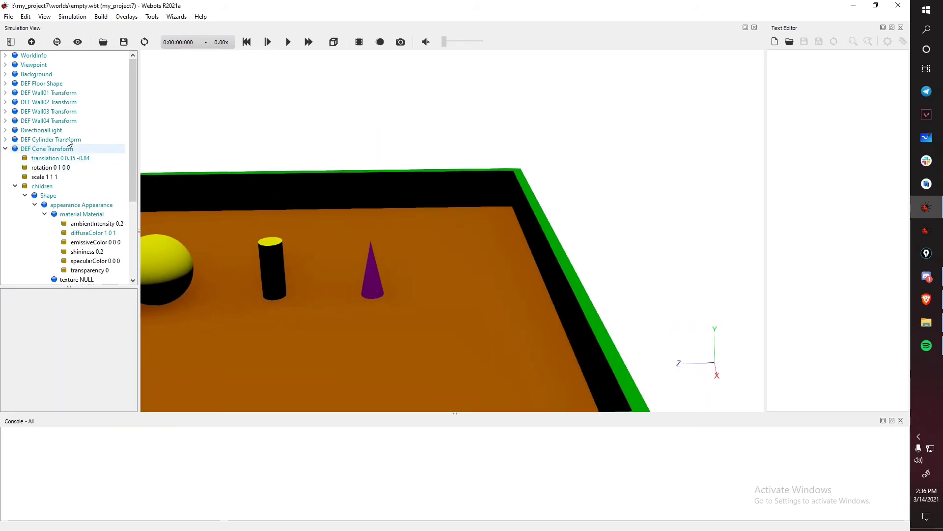
left_click(4, 149)
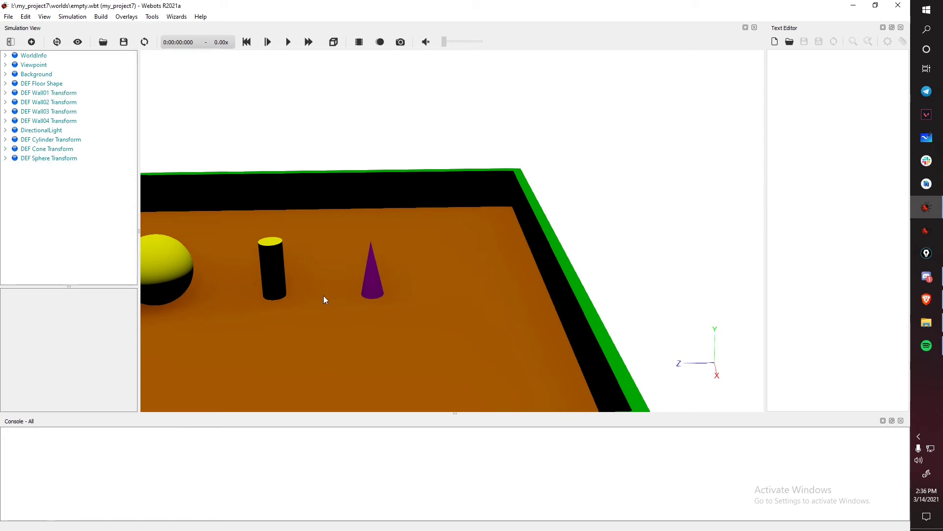
Turn on castShadows for the DirectionalLight.
left_click(57, 130)
left_click(5, 131)
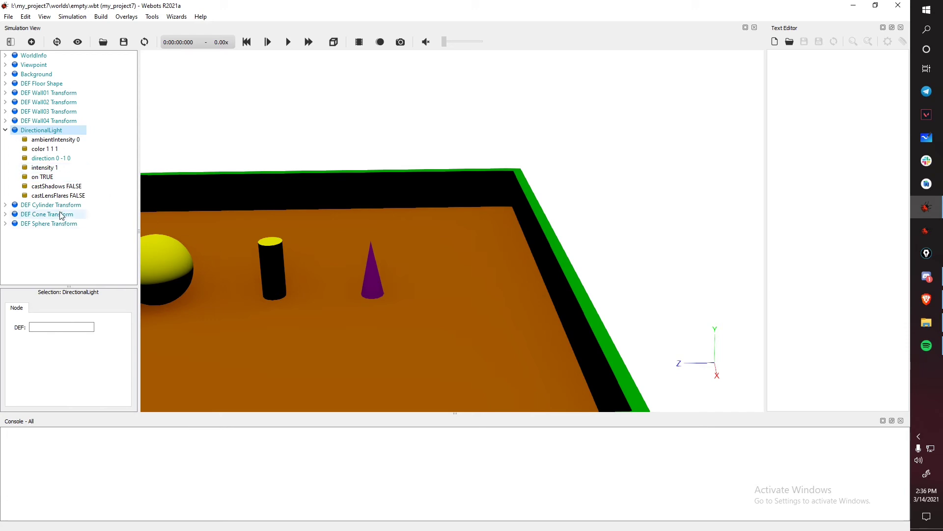
left_click(53, 187)
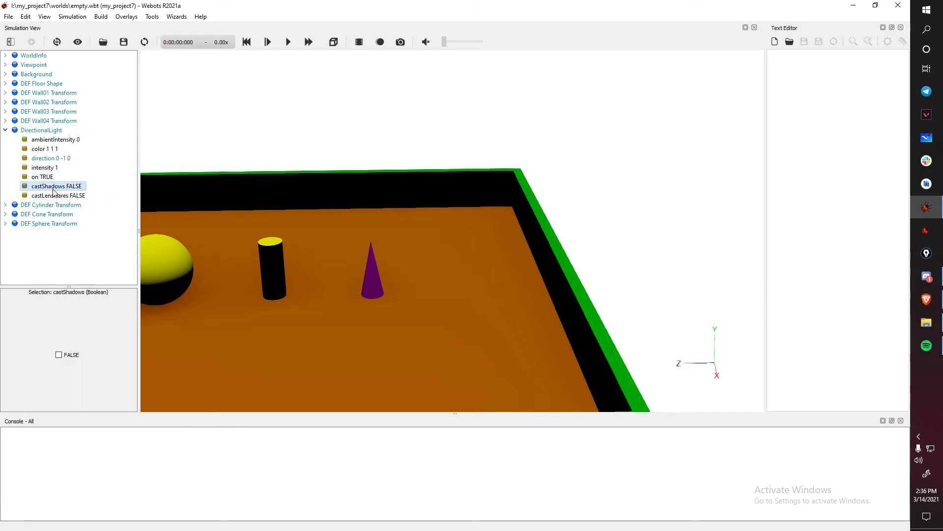
left_click(59, 354)
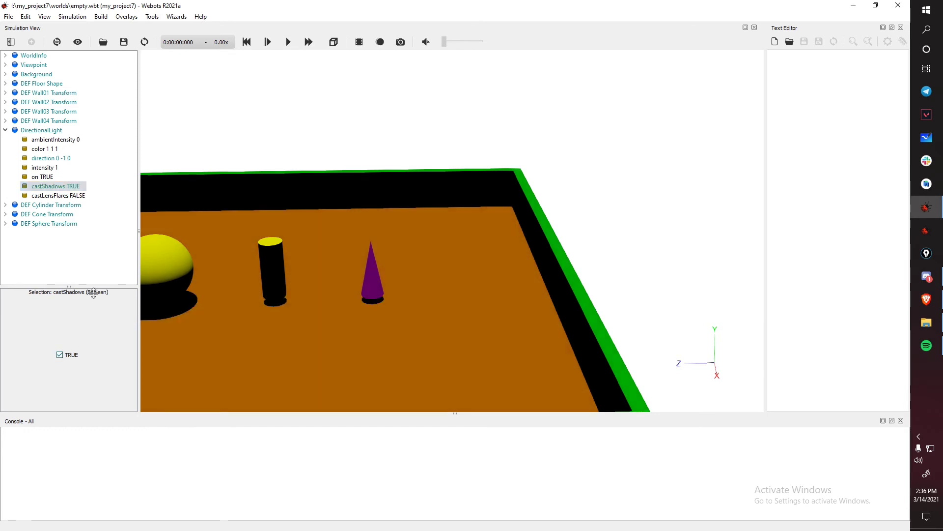
Slant the DirectionalLight by setting the z component of its direction to -0.4.
left_click(59, 158)
left_click(65, 325)
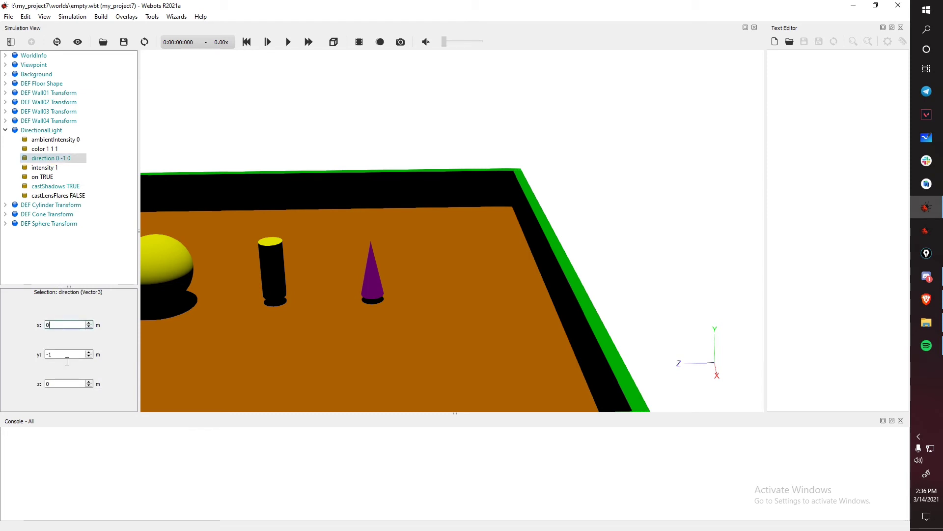
left_click(84, 384)
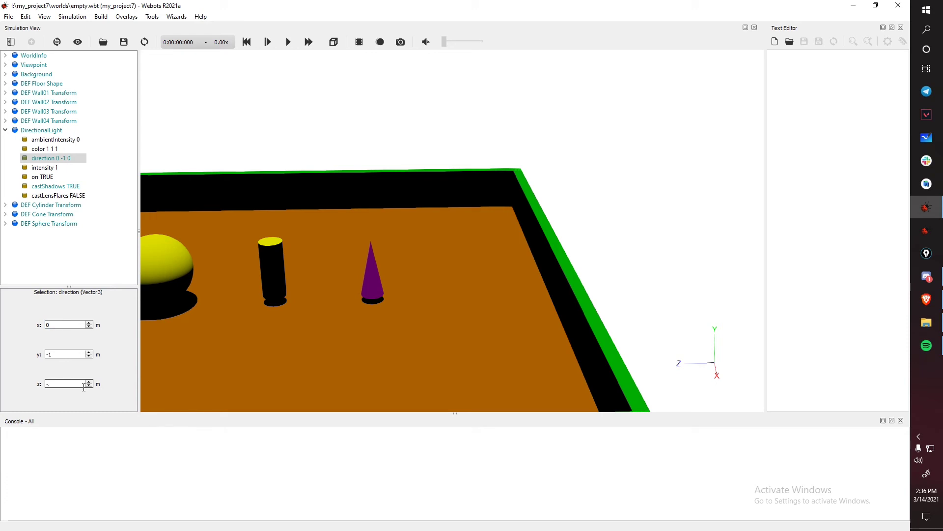
type("-.4")
key("Return")
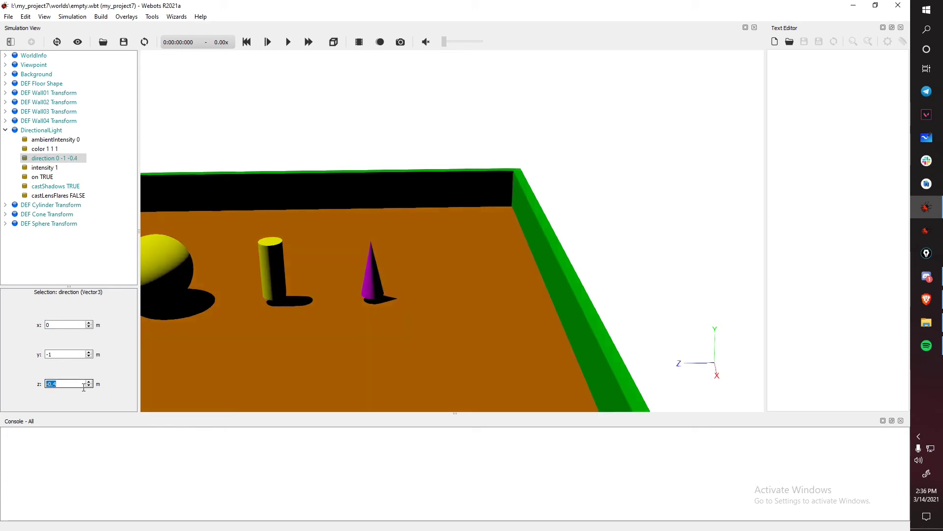
left_click(186, 369)
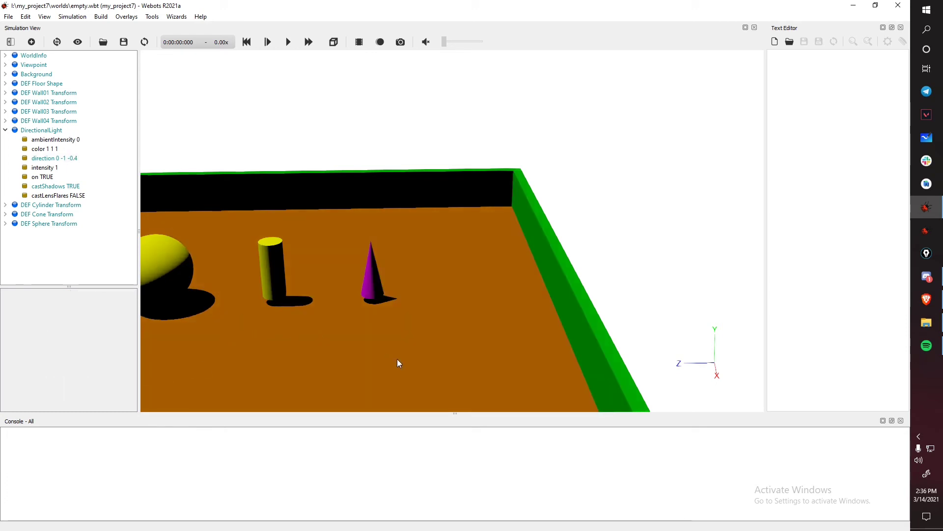
Lower the Cylinder Transform slightly toward the floor and the Cone Transform to about 0.3 along y, both freehand.
left_click_drag(306, 336, 276, 334)
scroll(271, 325, "down", 2)
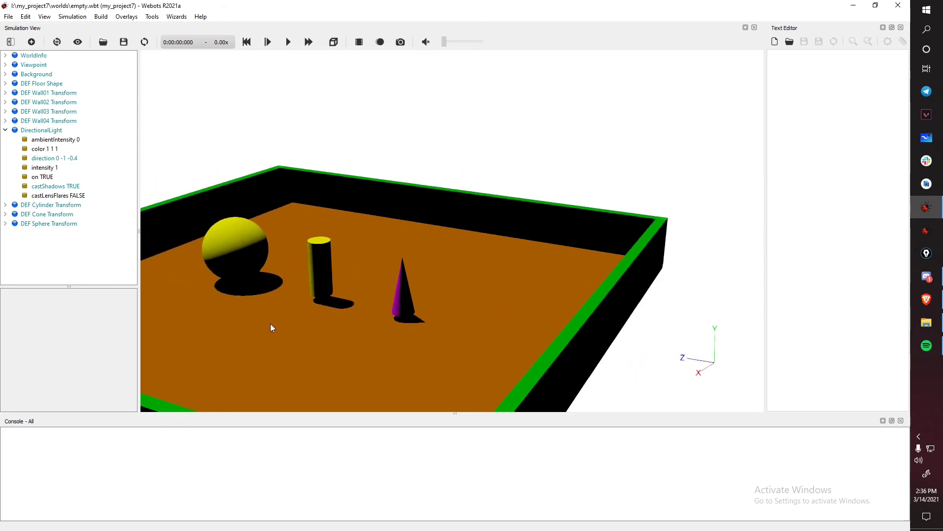
right_click(270, 325)
scroll(270, 324, "down", 1)
left_click(247, 325)
mouse_move(139, 104)
left_mouse_down()
mouse_move(122, 104)
mouse_move(143, 99)
left_mouse_up()
scroll(240, 288, "down", 4)
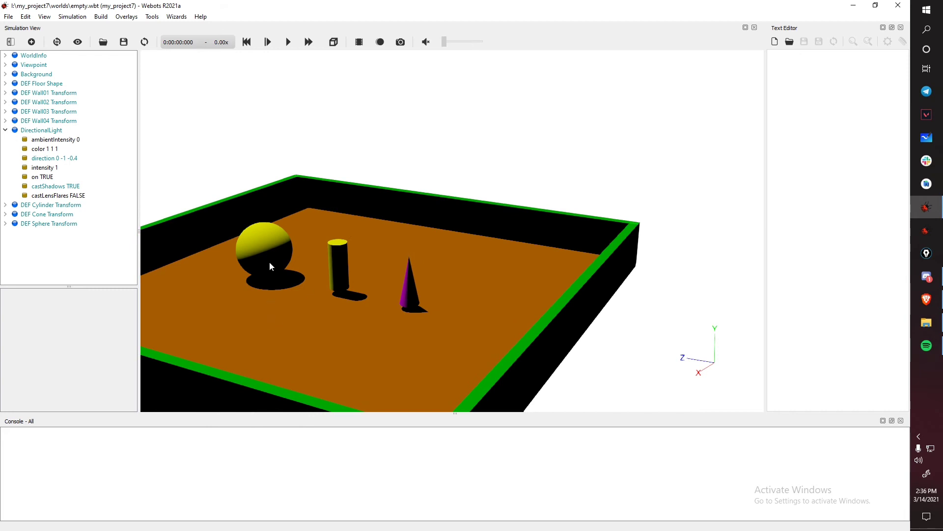
left_click_drag(269, 261, 331, 281)
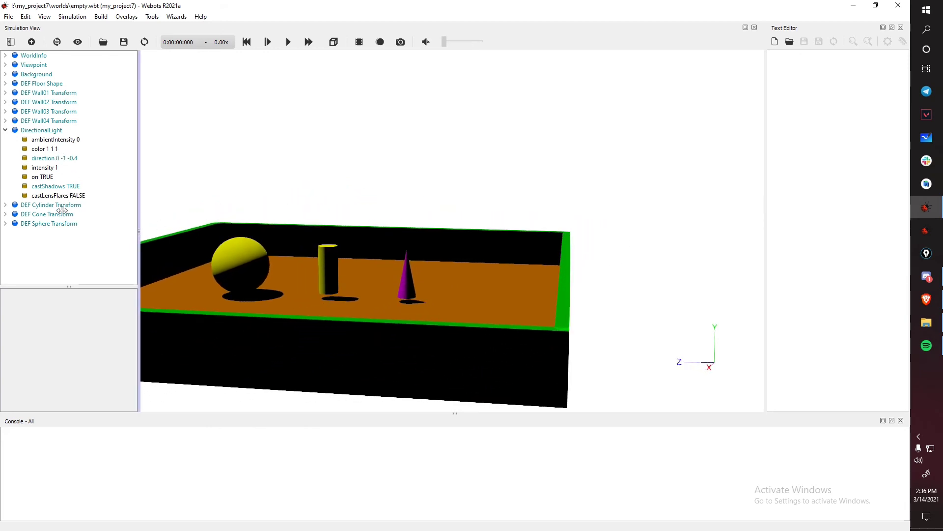
left_click(60, 206)
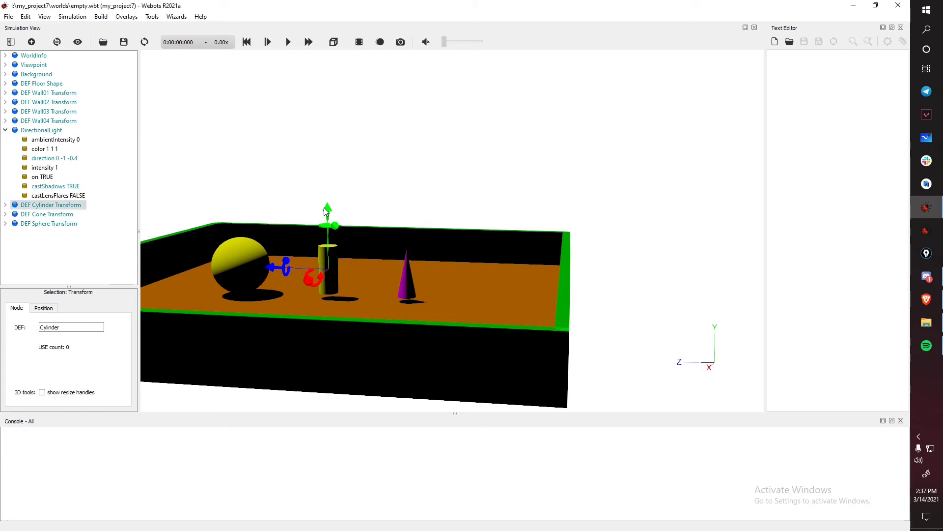
left_click_drag(326, 211, 327, 219)
left_click(63, 215)
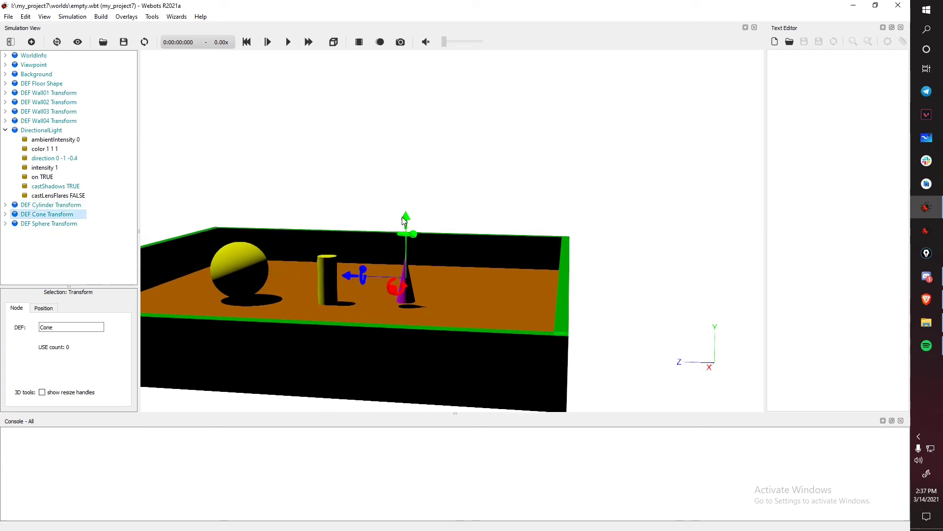
left_click_drag(403, 219, 402, 225)
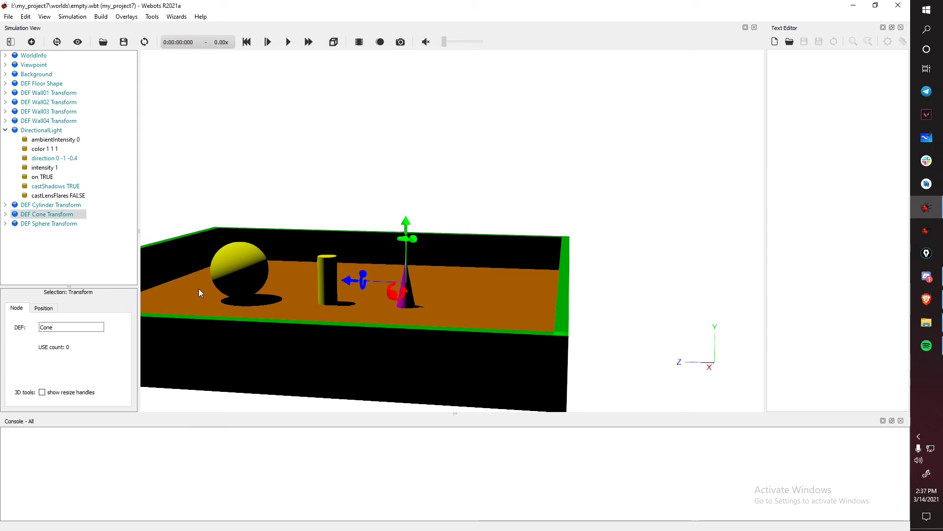
Nudge the Sphere Transform's height freehand to about 0.35 along y.
left_click(64, 223)
left_click_drag(239, 212, 239, 212)
left_click_drag(264, 266, 255, 299)
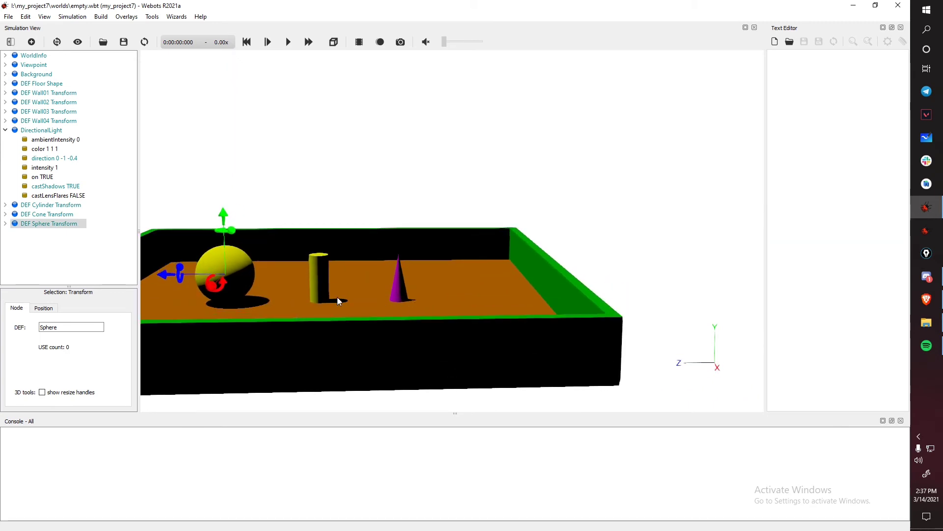
Examine the arena and its shadows from several angles, along with the node hierarchies of the Cone and Sphere Transforms.
left_click_drag(337, 297, 404, 296)
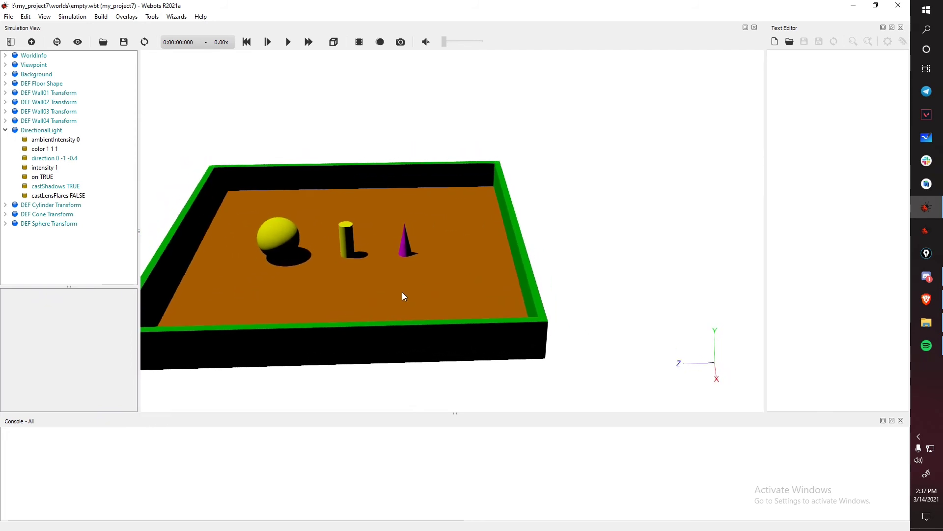
left_click_drag(160, 239, 211, 256)
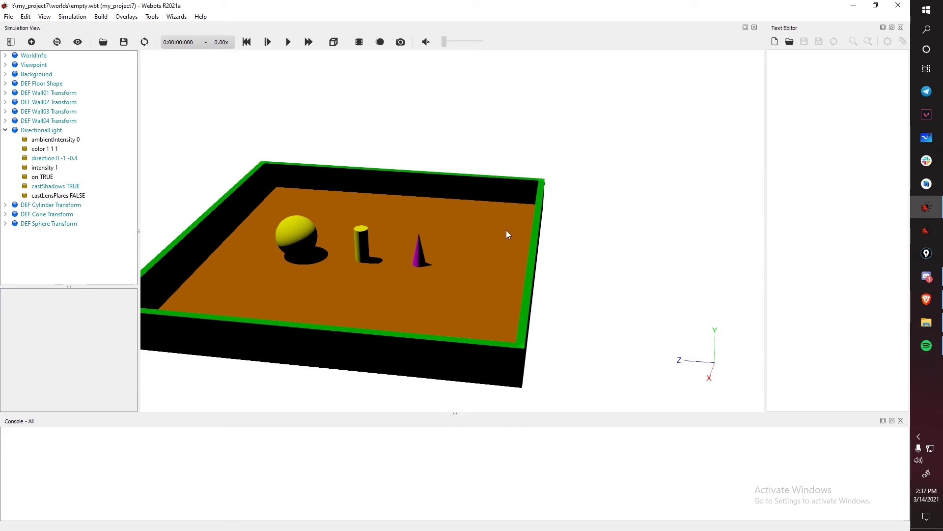
left_click_drag(329, 305, 313, 299)
left_click_drag(239, 292, 324, 285)
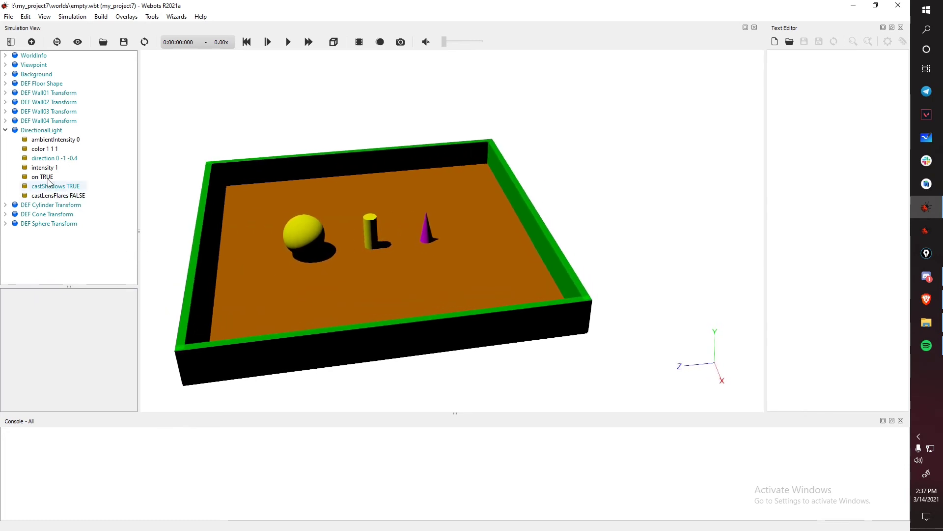
left_click(5, 131)
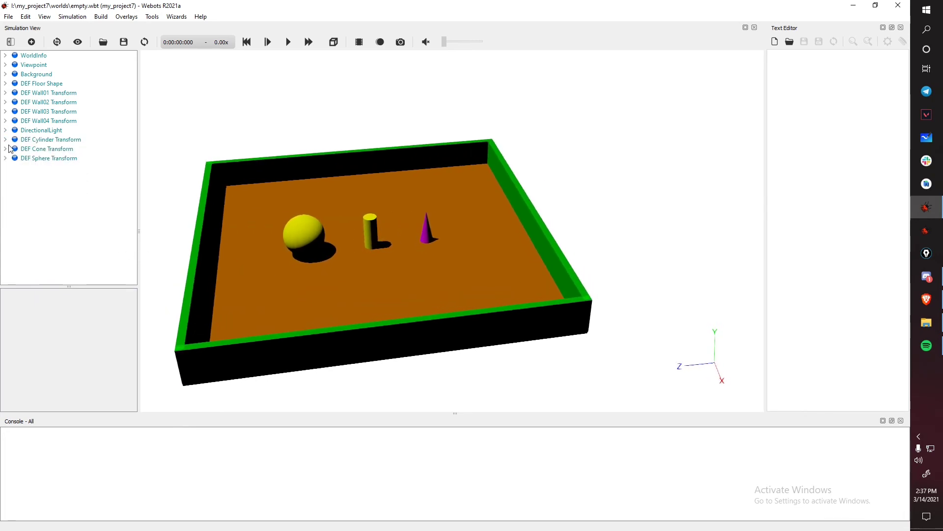
left_click(5, 149)
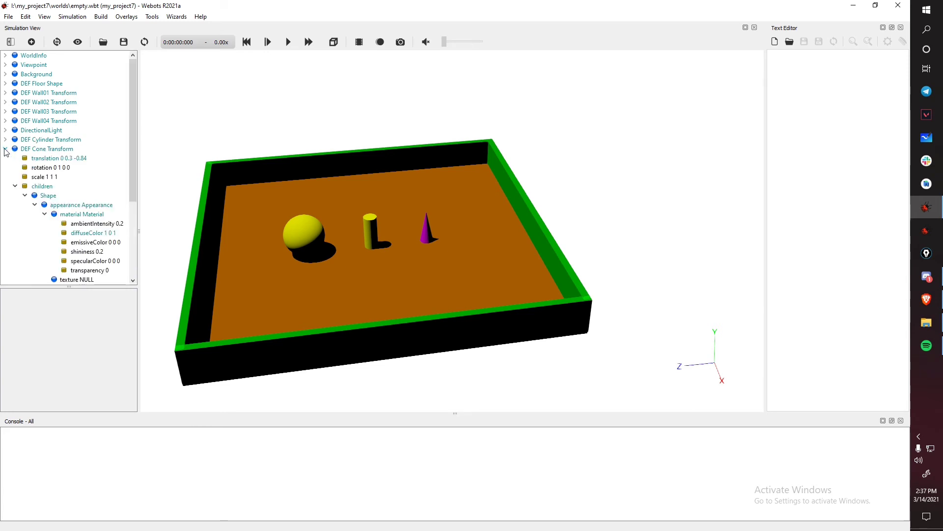
left_click(5, 149)
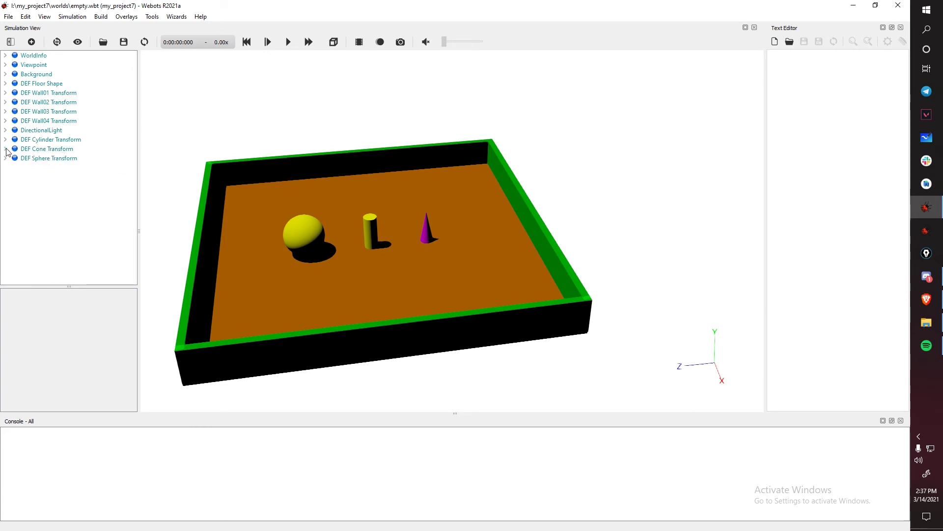
left_click(5, 149)
left_click(42, 186)
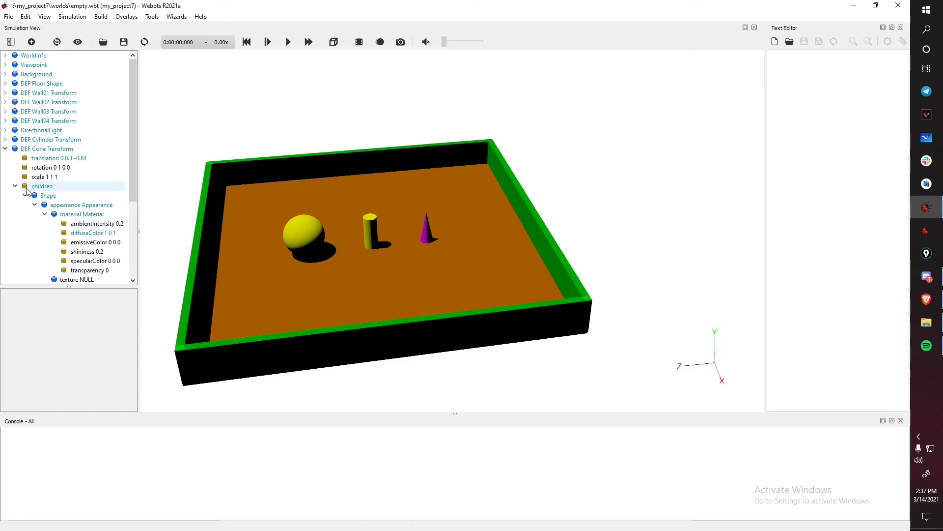
left_click(49, 196)
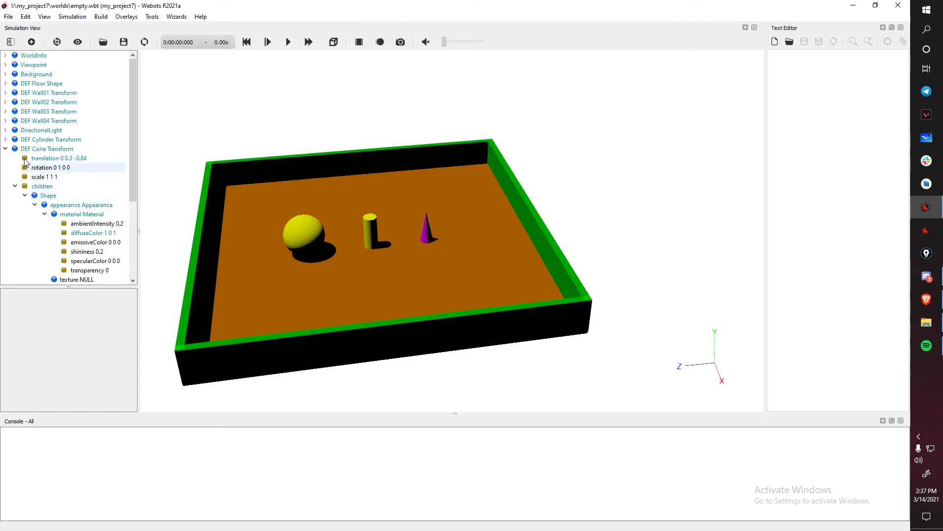
left_click(5, 148)
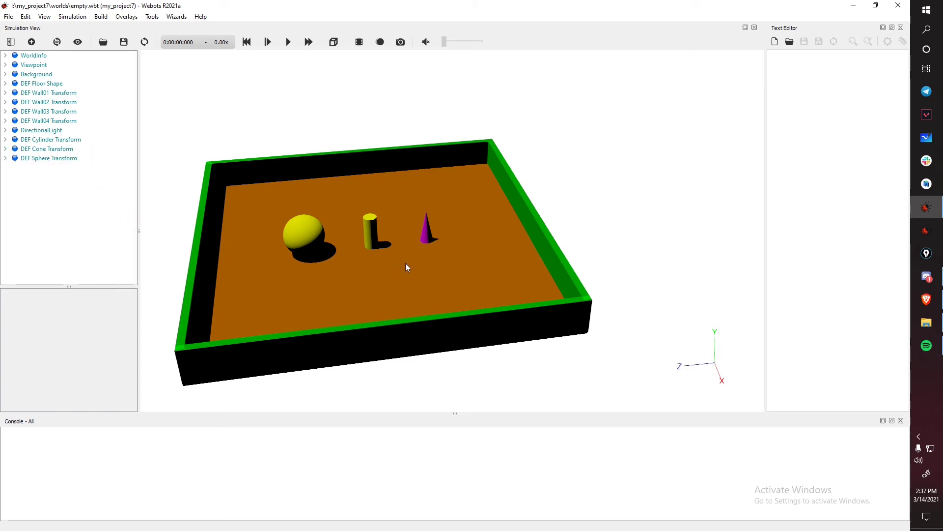
left_click_drag(406, 263, 397, 264)
scroll(407, 258, "up", 2)
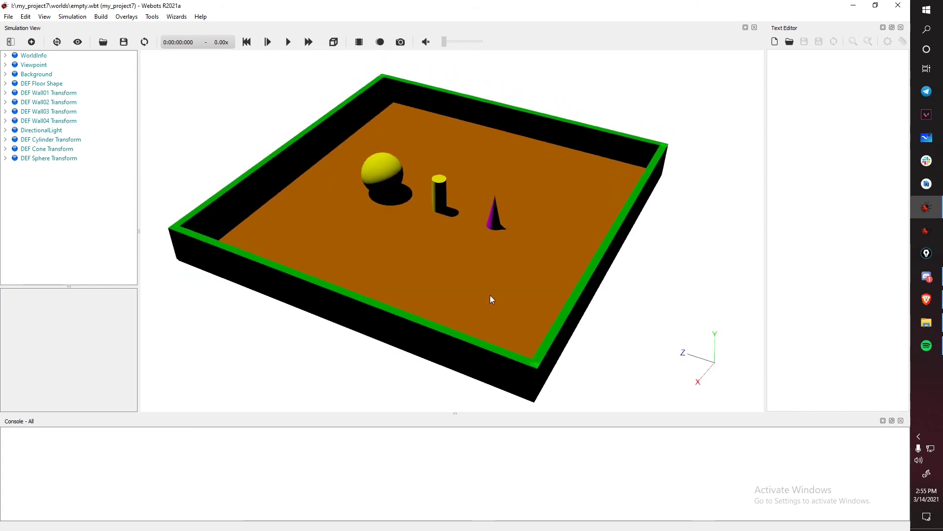
left_click_drag(492, 299, 497, 297)
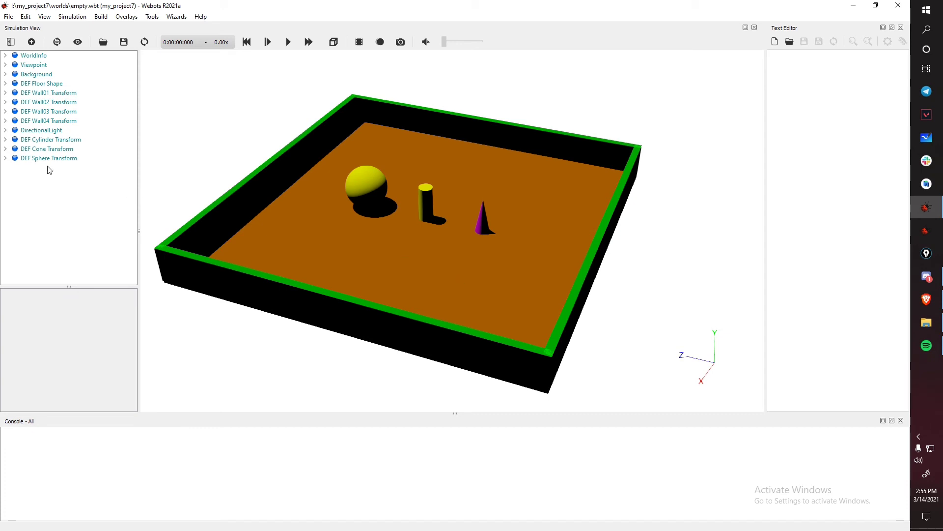
left_click(6, 159)
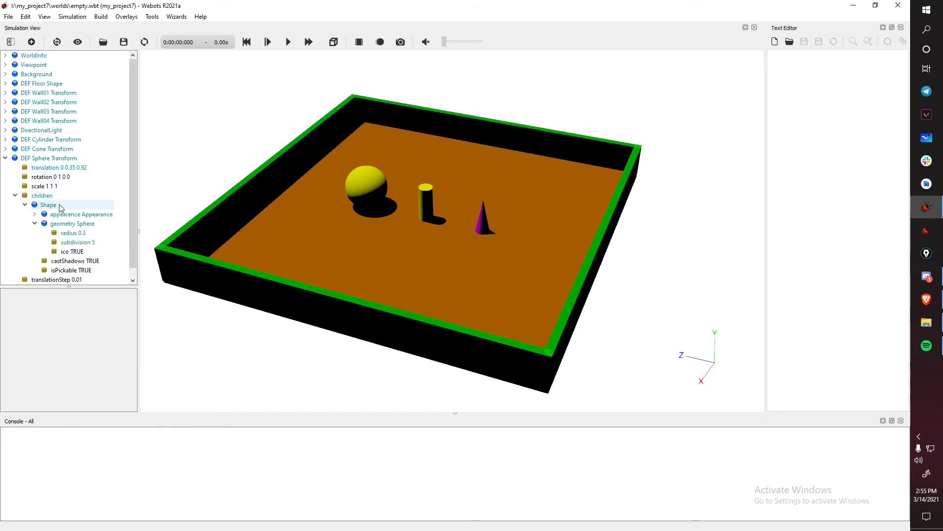
left_click(5, 158)
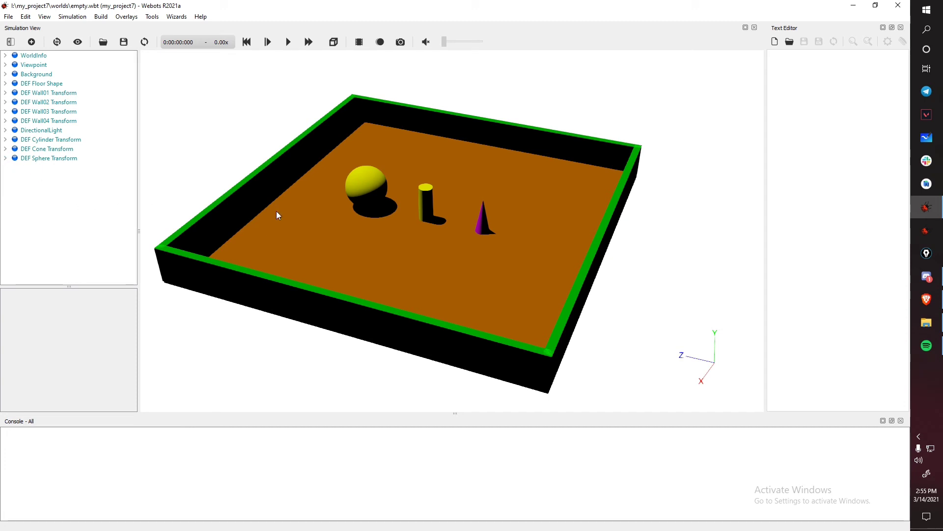
left_click_drag(367, 240, 374, 240)
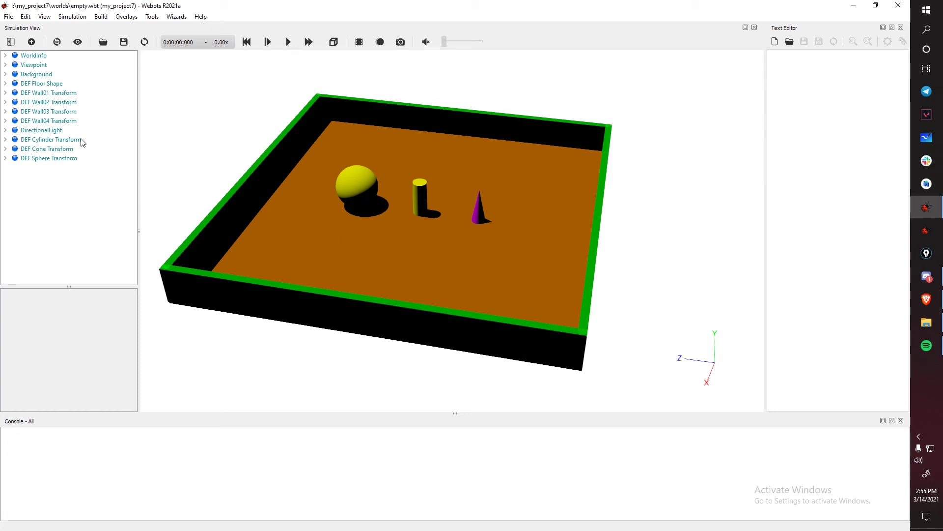
Add a Transform base node to the scene and set its DEF name to Wheel.
left_click(32, 42)
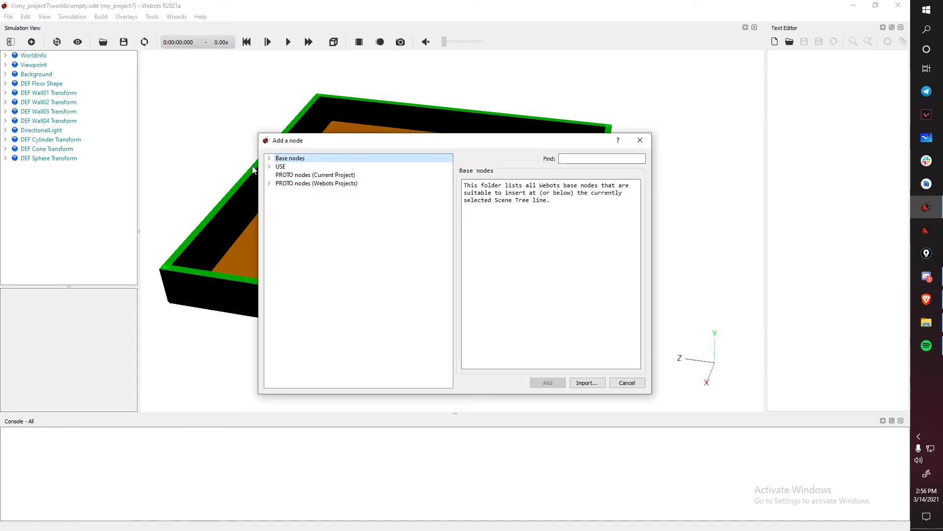
left_click(270, 158)
left_click(308, 270)
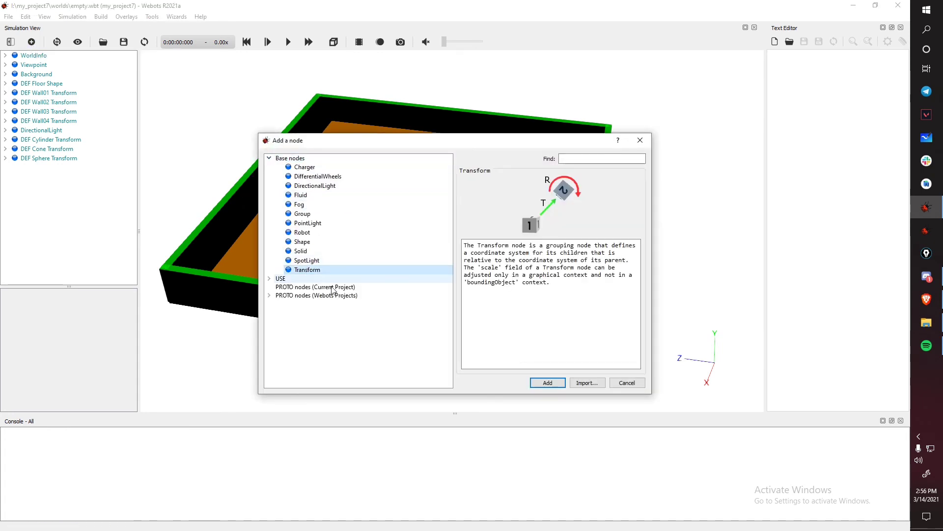
left_click(546, 383)
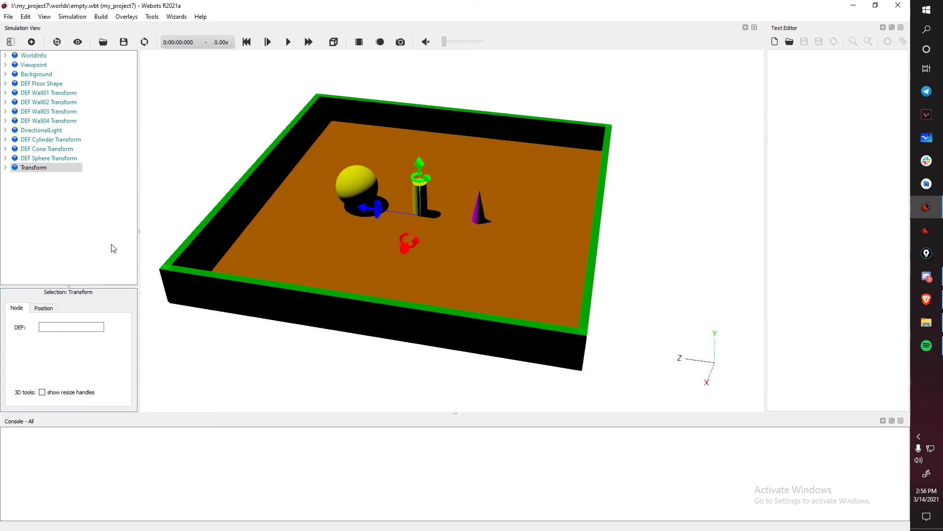
left_click(79, 328)
type("Wheel")
key("Return")
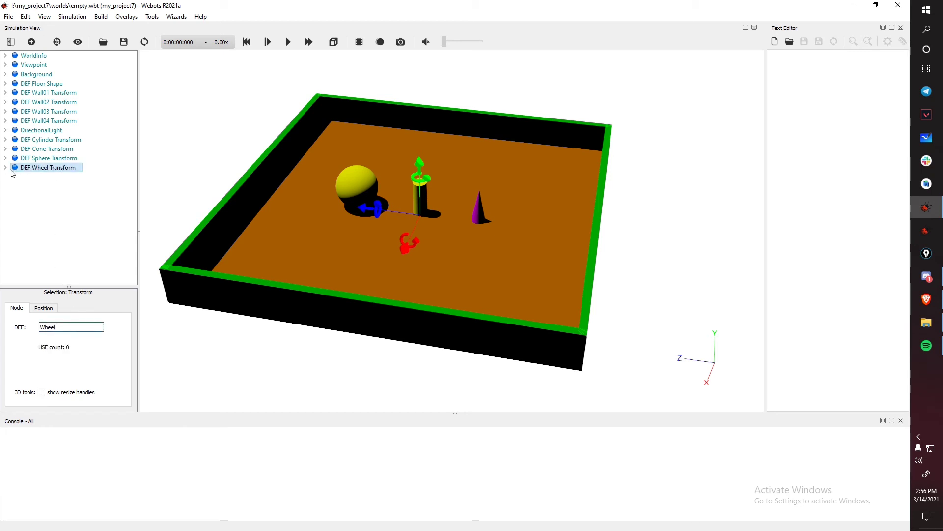
left_click(34, 219)
left_click(351, 244)
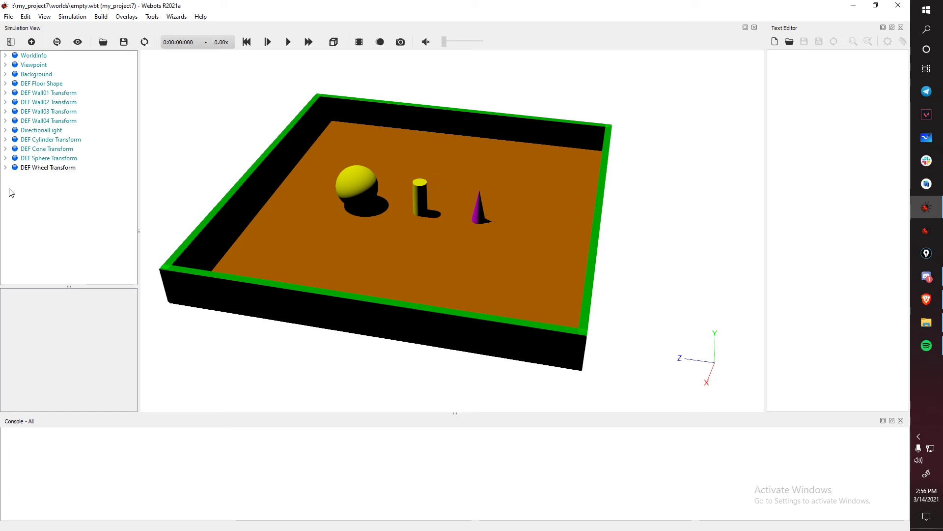
Move the empty Wheel Transform freehand across the floor, away from the cylinder toward the front wall.
left_click(32, 169)
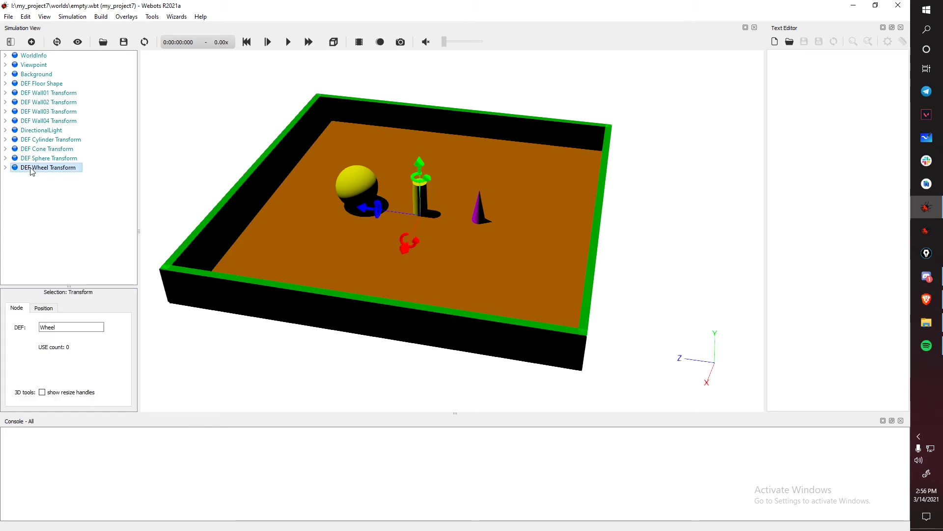
mouse_move(405, 253)
left_mouse_down()
mouse_move(392, 268)
mouse_move(393, 251)
left_mouse_up()
left_click_drag(366, 219, 380, 236)
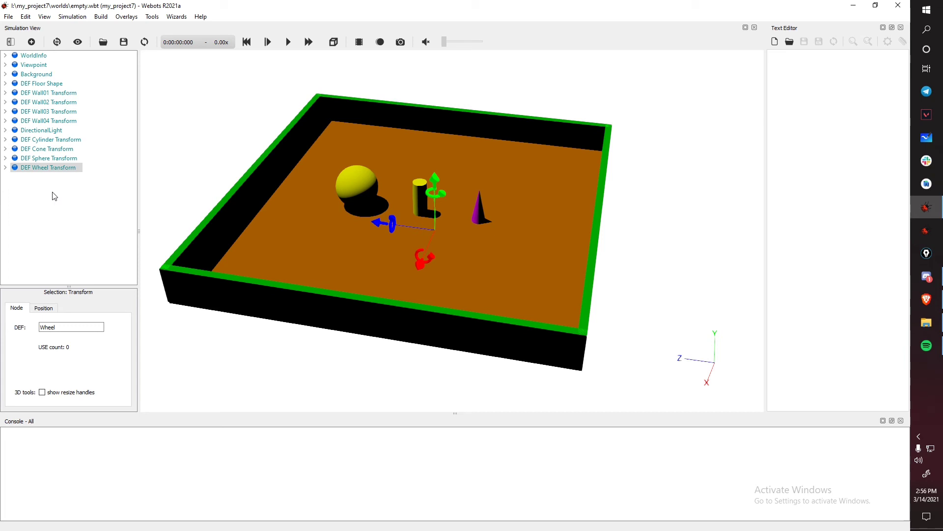
Add a Transform base node to the children of the Wheel Transform.
left_click(5, 167)
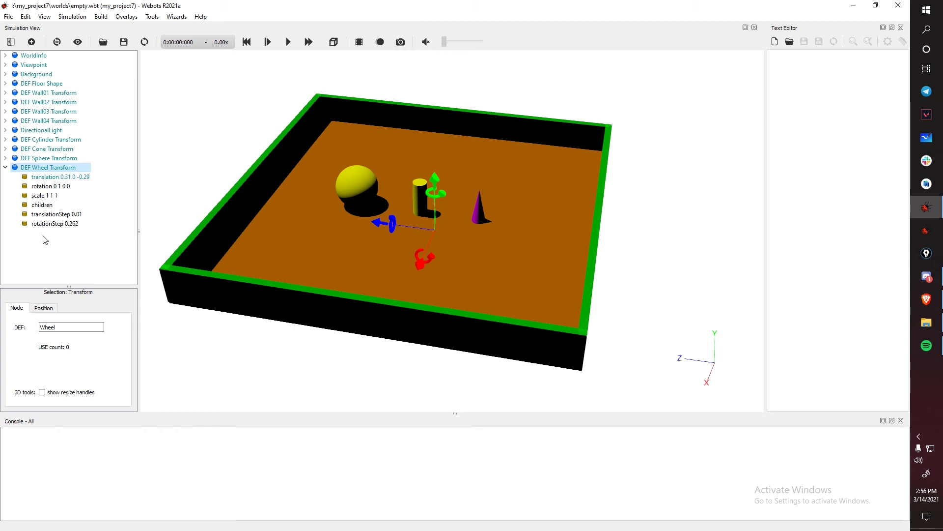
left_click(41, 208)
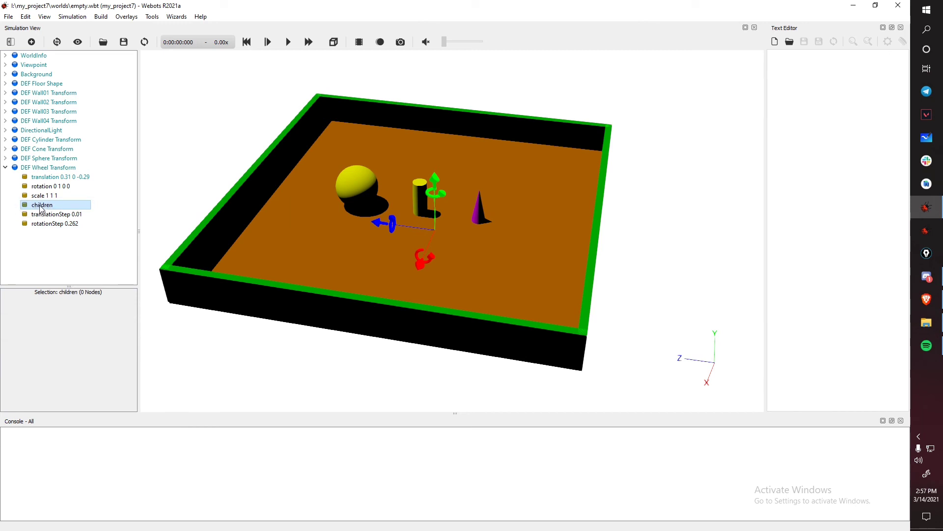
right_click(41, 208)
key("Escape")
left_click(32, 43)
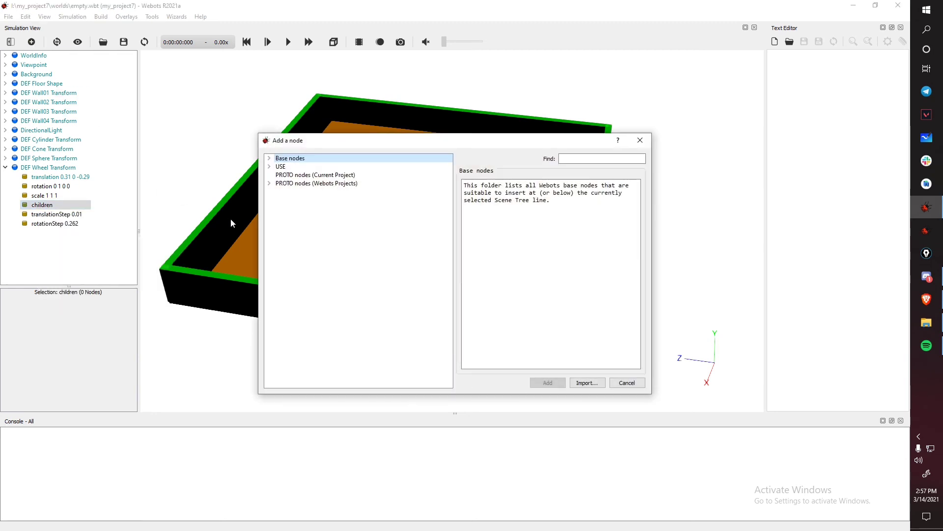
left_click(269, 158)
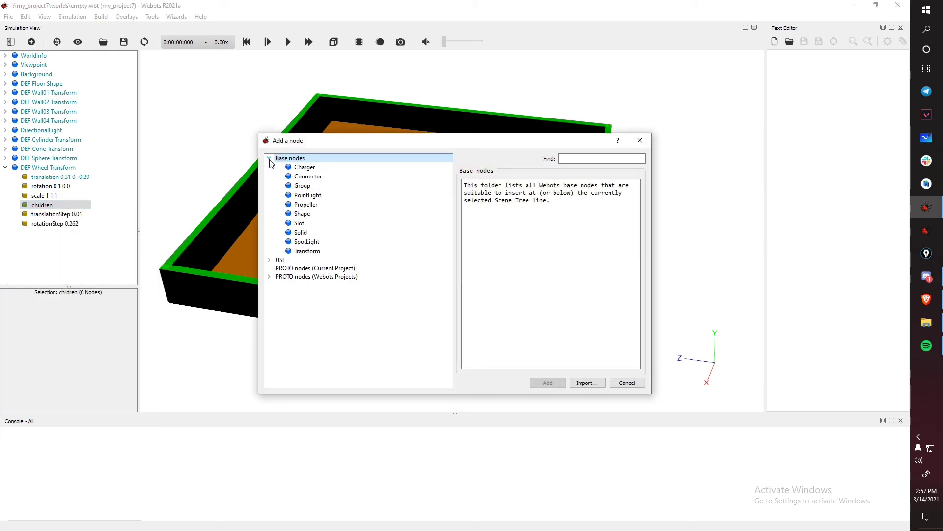
left_click(315, 251)
left_click(544, 382)
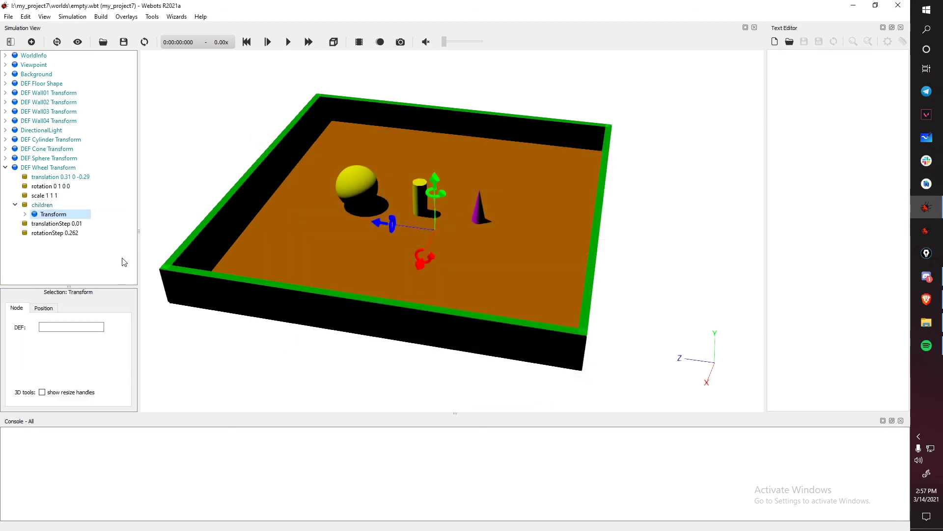
Add a Shape base node to the children of the Transform nested inside Wheel.
left_click(25, 214)
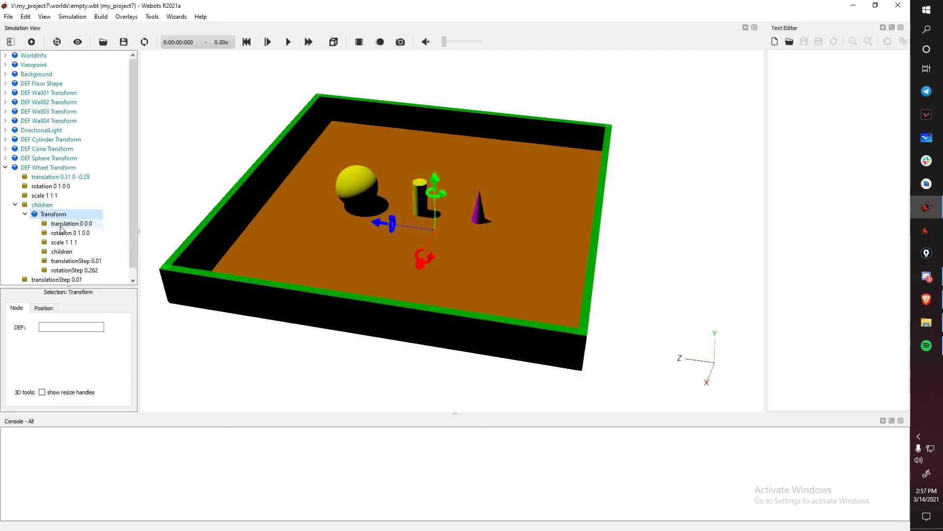
left_click(62, 252)
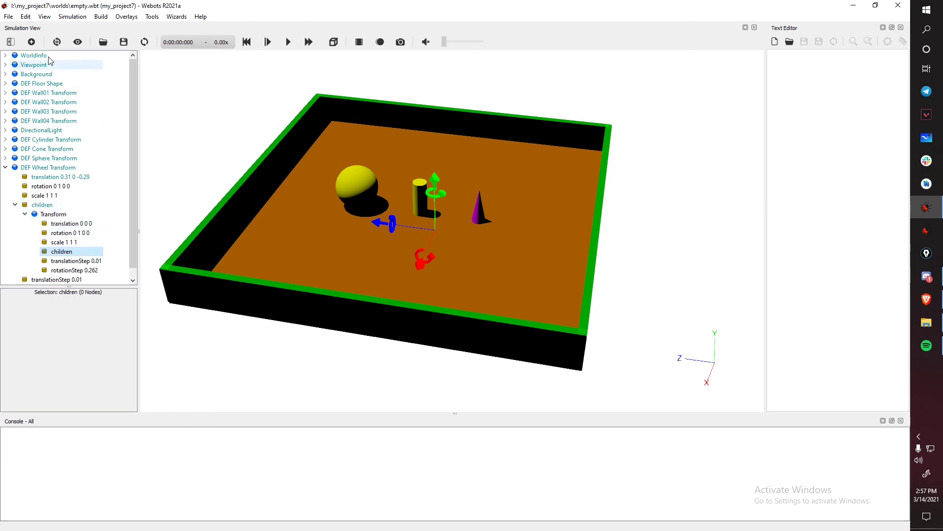
left_click(33, 46)
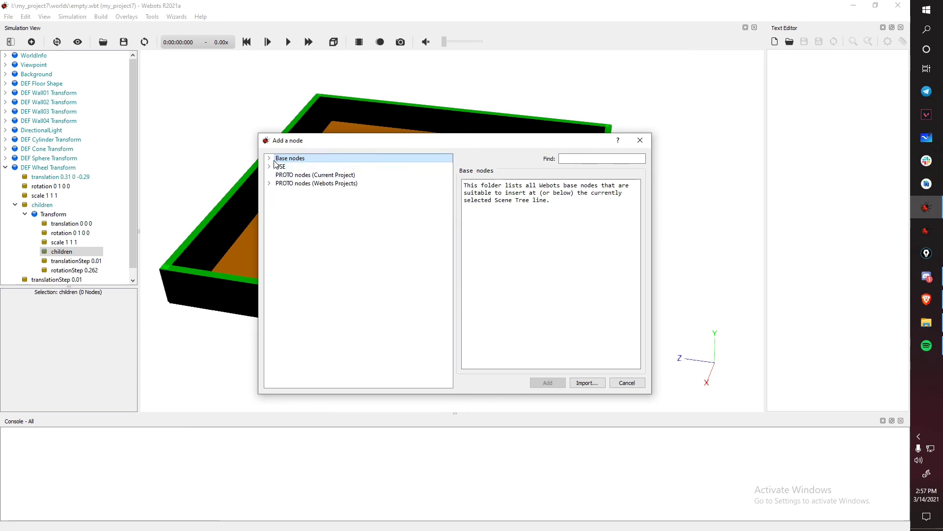
left_click(270, 158)
left_click(302, 213)
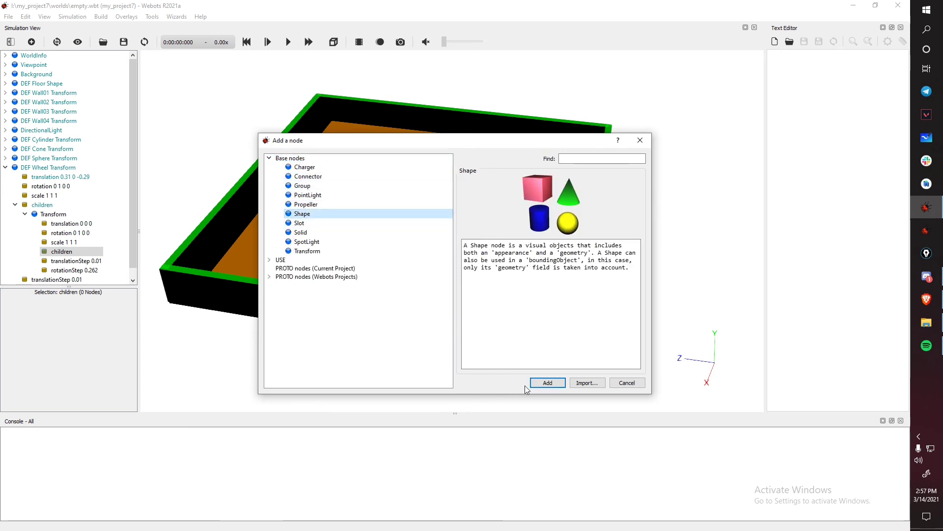
left_click(543, 383)
Assign a Cylinder geometry to the new Shape inside the Wheel's nested Transform.
double_click(67, 261)
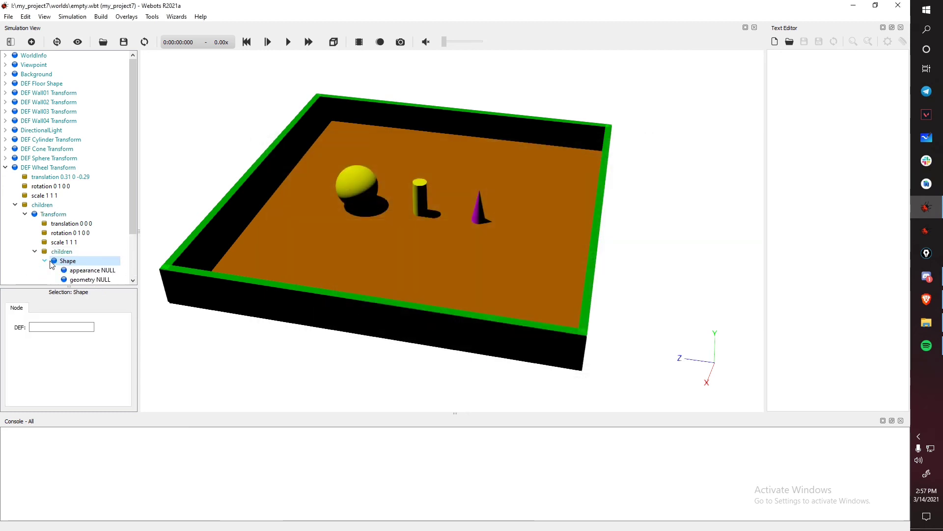
scroll(73, 256, "down", 2)
left_click(84, 223)
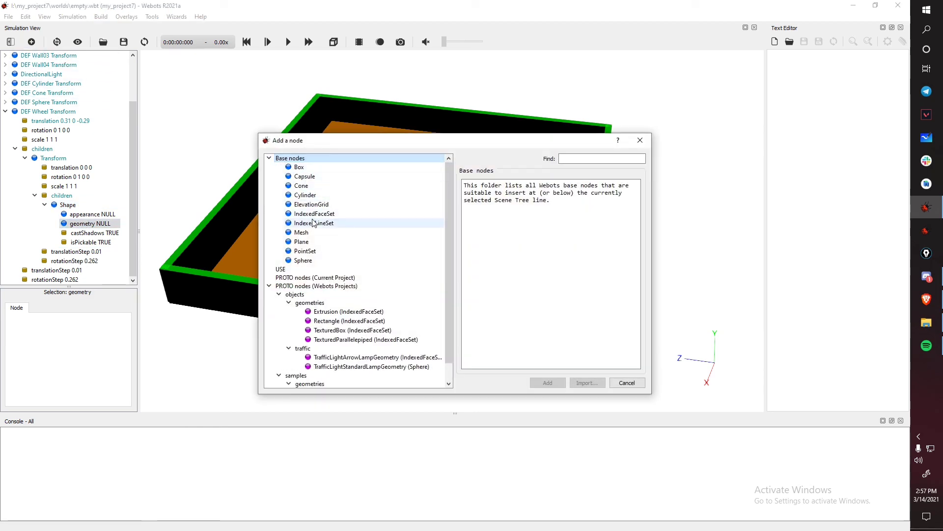
left_click(305, 195)
left_click(546, 382)
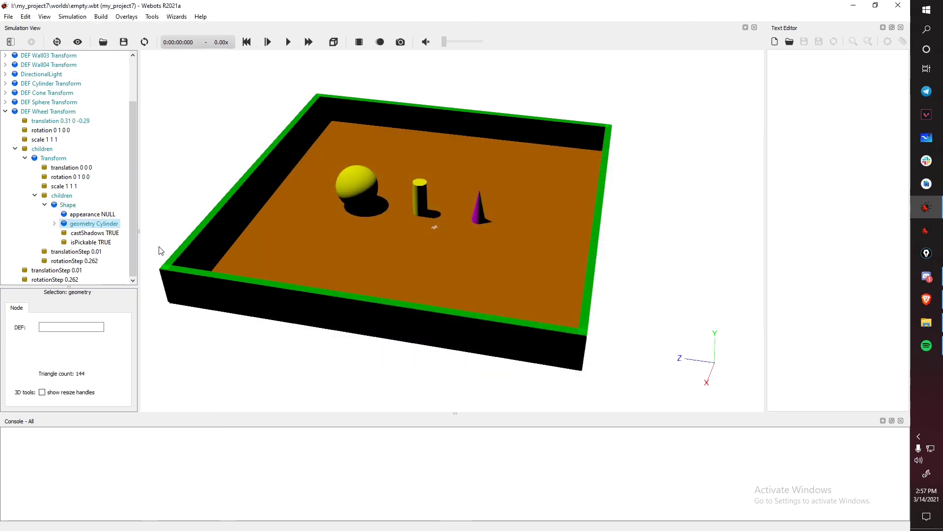
Set the wheel cylinder's radius to 0.15 and raise its nested Transform freehand to about 0.17 along y.
left_click(54, 224)
scroll(98, 196, "down", 2)
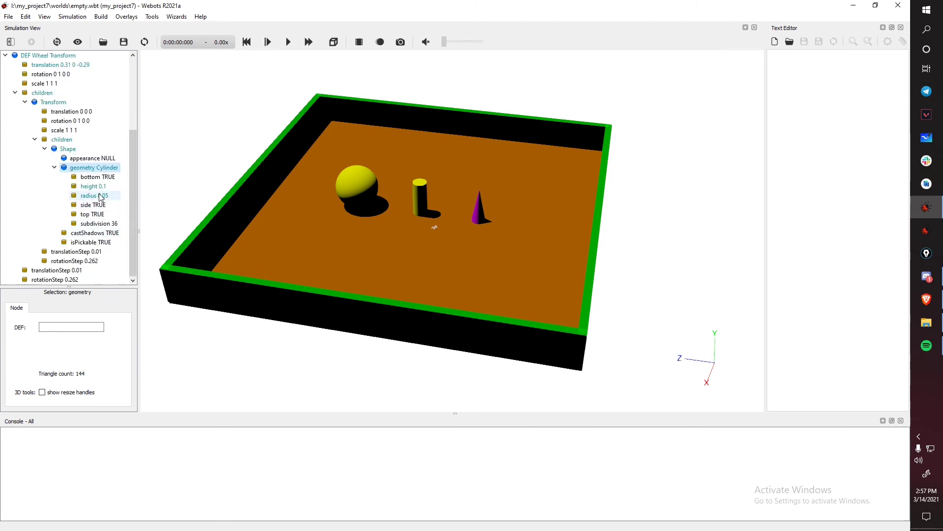
left_click(101, 187)
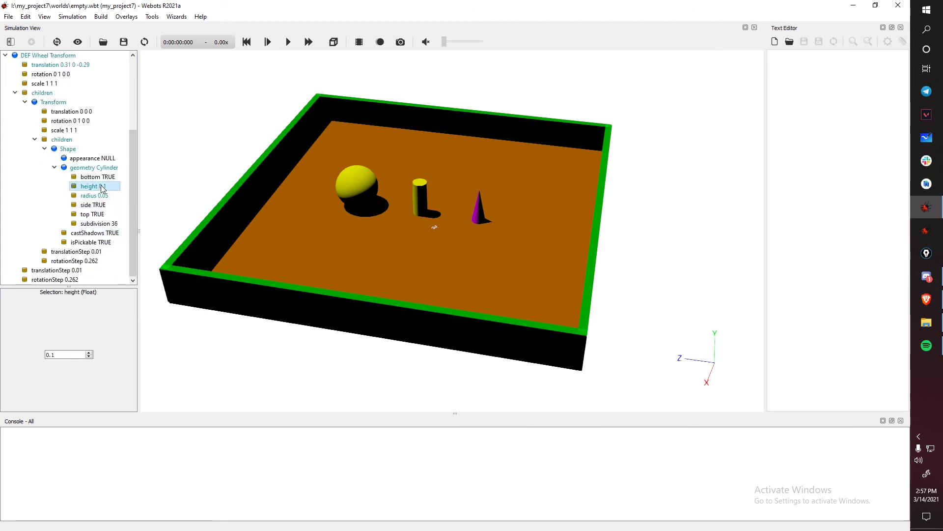
left_click(102, 196)
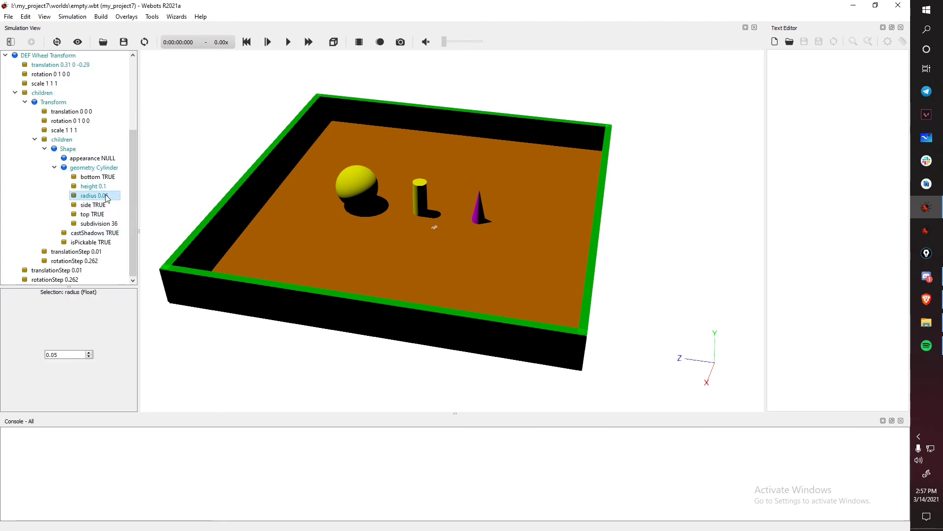
left_click(81, 356)
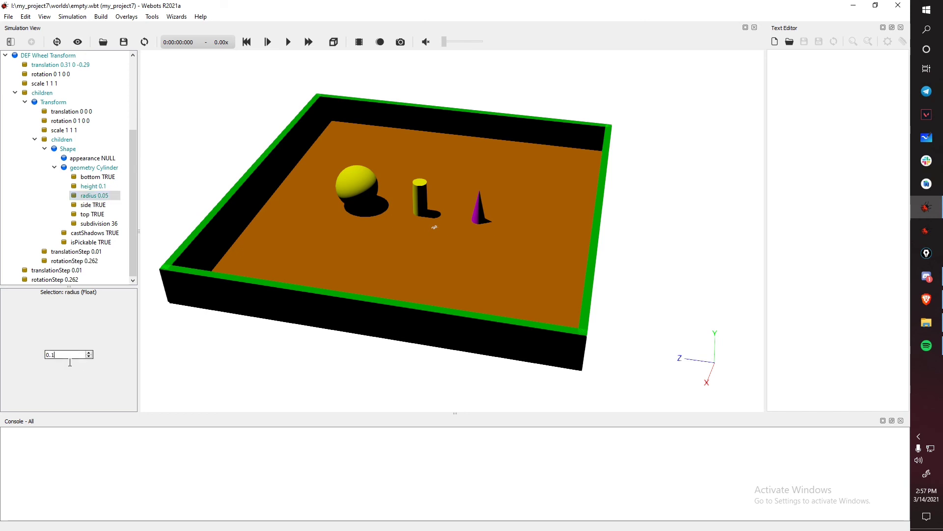
key("Return")
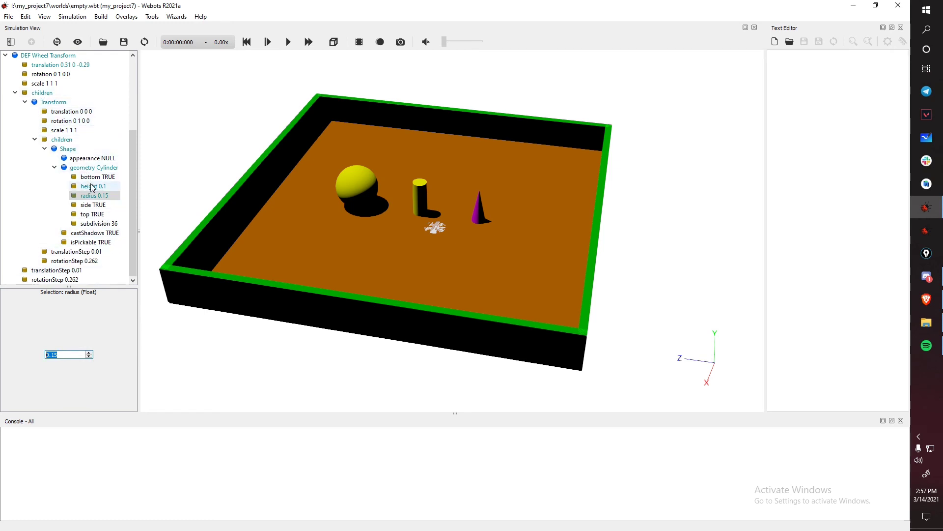
left_click(53, 102)
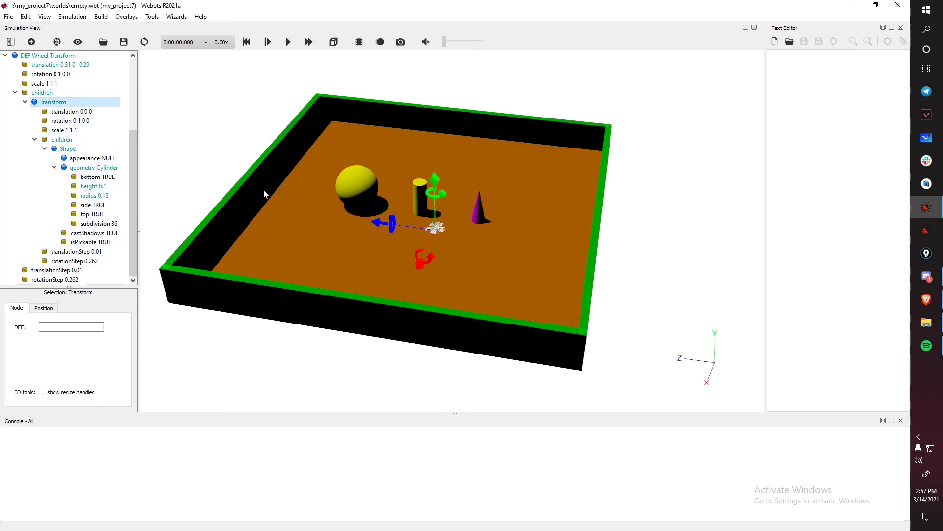
mouse_move(435, 178)
left_mouse_down()
mouse_move(431, 150)
mouse_move(434, 167)
left_mouse_up()
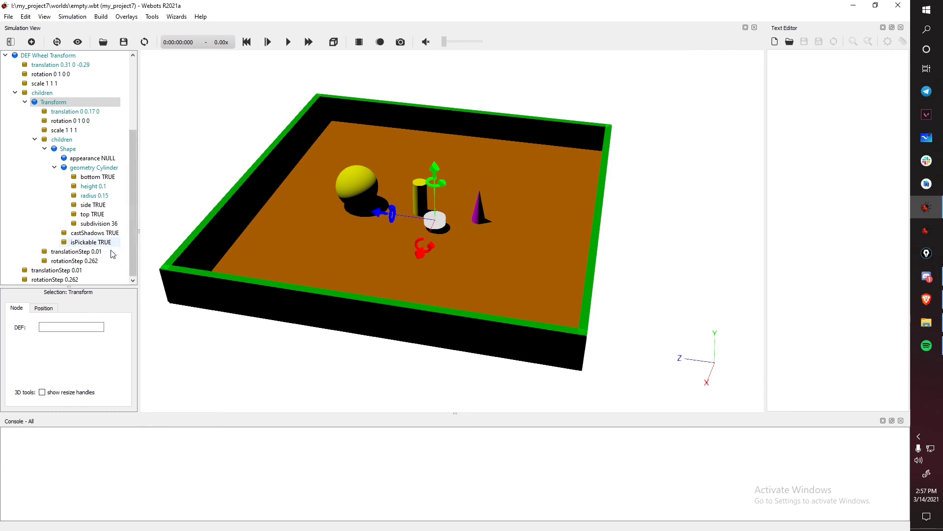
Set the wheel cylinder's height to 0.2 and its radius to 0.20.
left_click(94, 186)
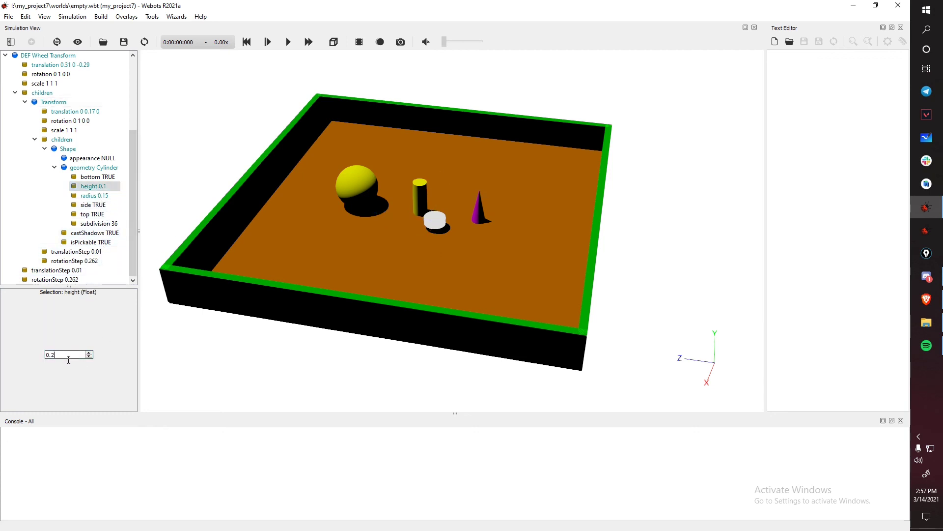
left_click(95, 198)
left_click(99, 190)
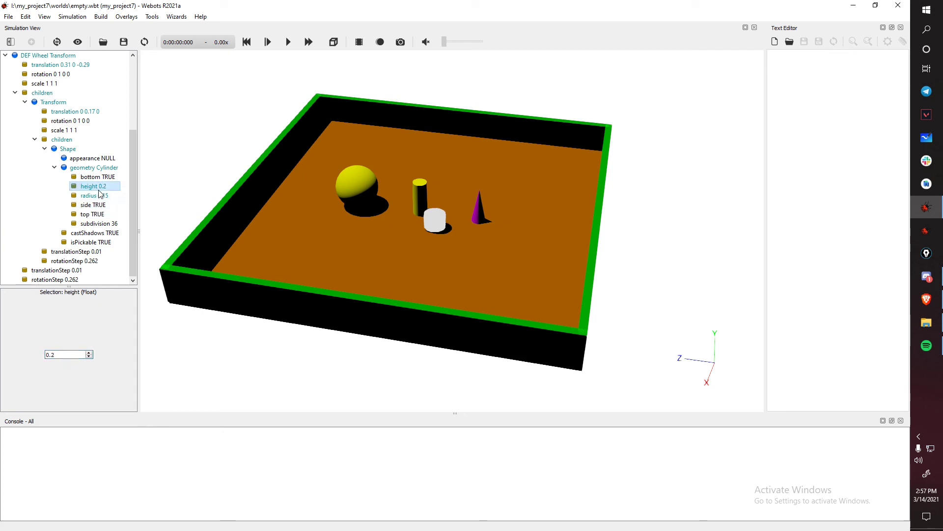
left_click(98, 195)
left_click(67, 358)
key("BackSpace")
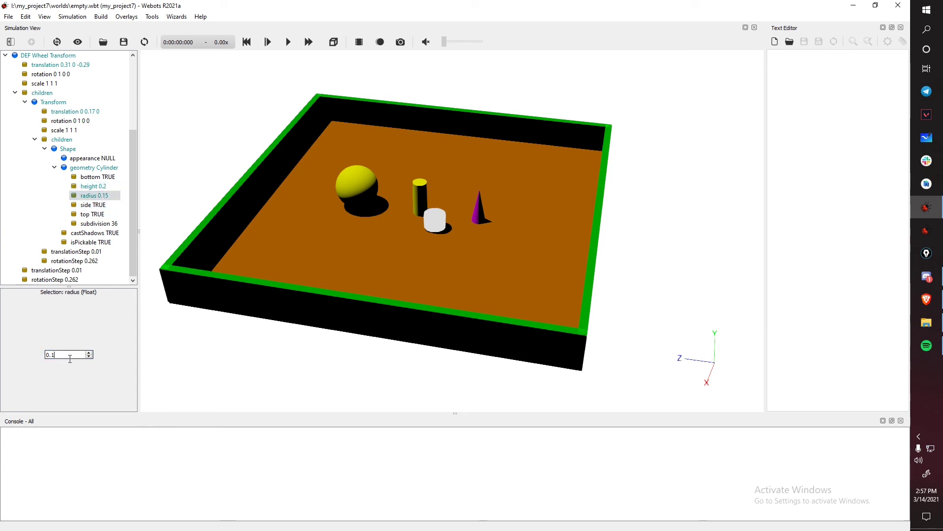
type("20")
key("Return")
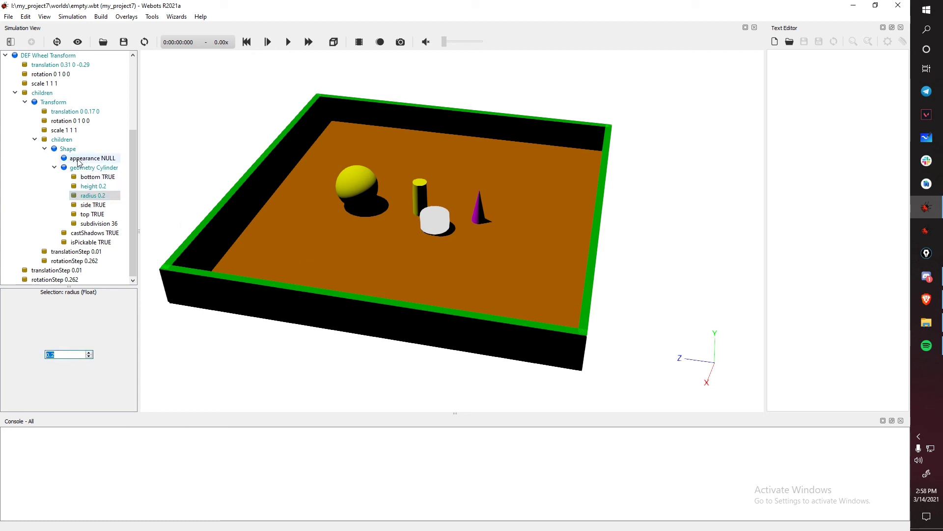
Assign an Appearance base node to the appearance of the wheel cylinder's Shape.
left_click(69, 159)
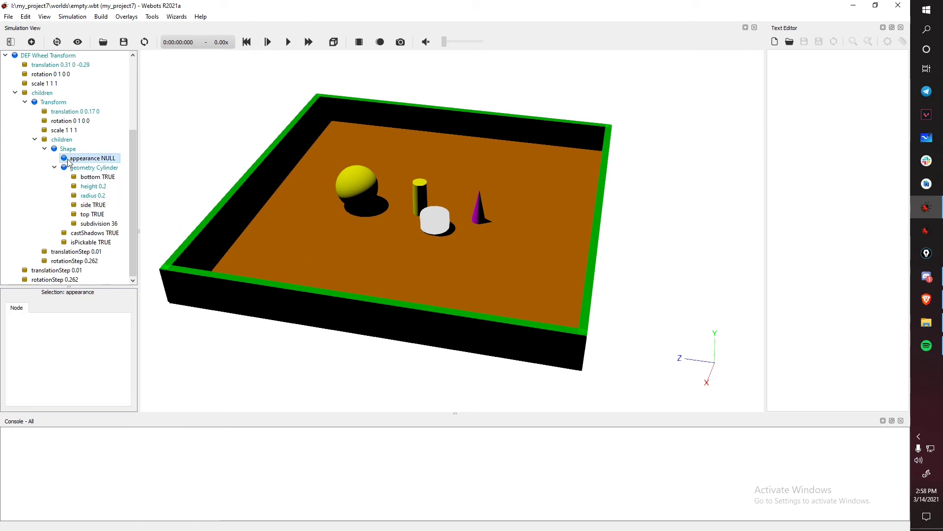
left_click(32, 41)
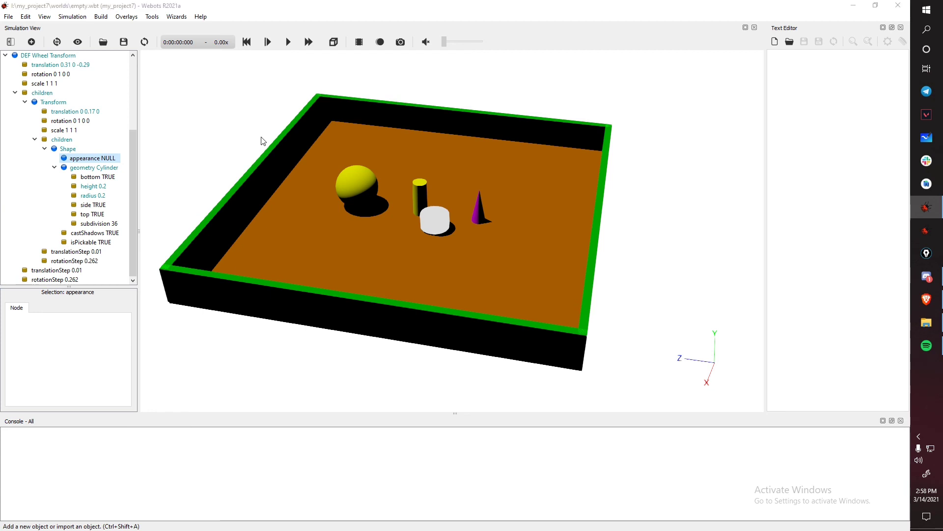
double_click(284, 159)
left_click(309, 168)
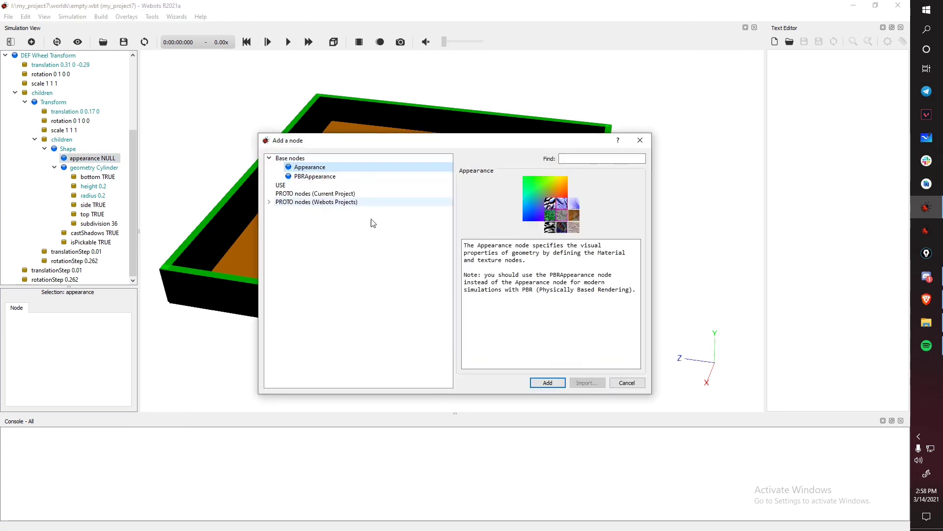
left_click(547, 383)
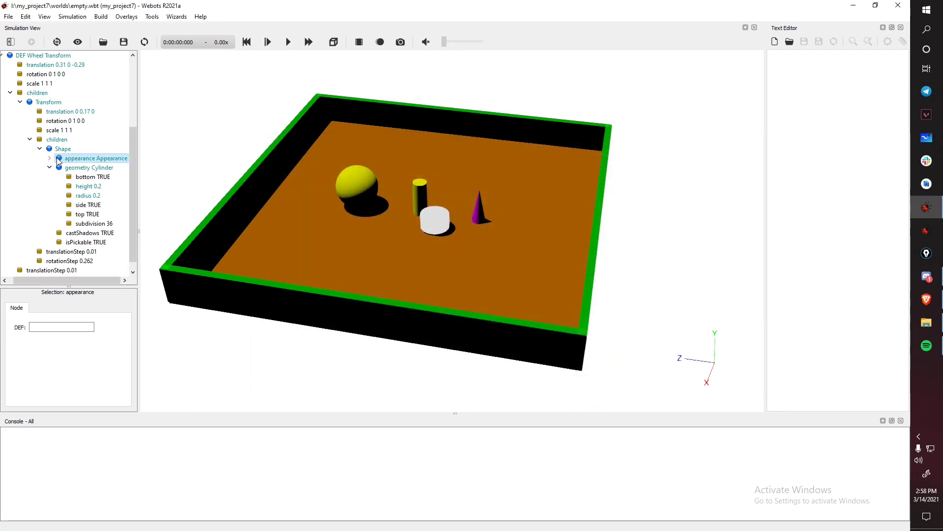
Add a Material node to the Appearance of the wheel cylinder's Shape.
double_click(79, 157)
left_click(89, 167)
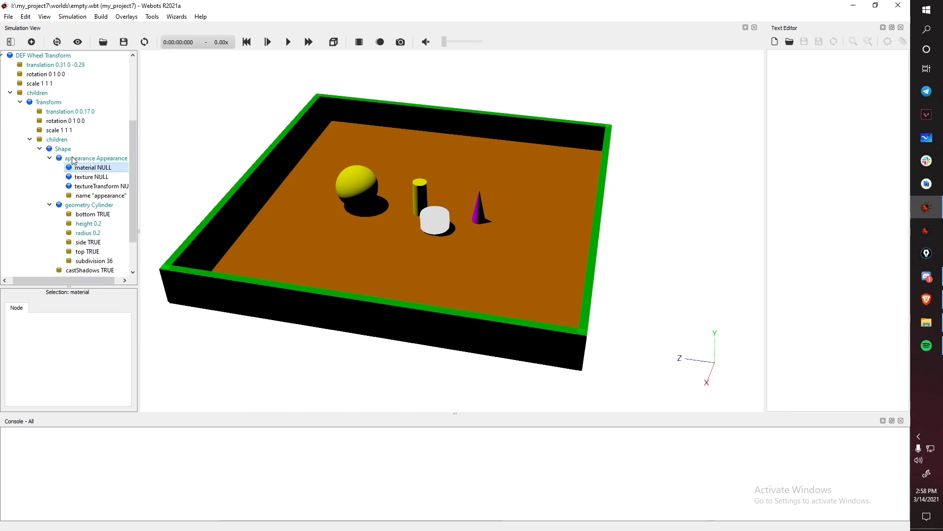
left_click(31, 42)
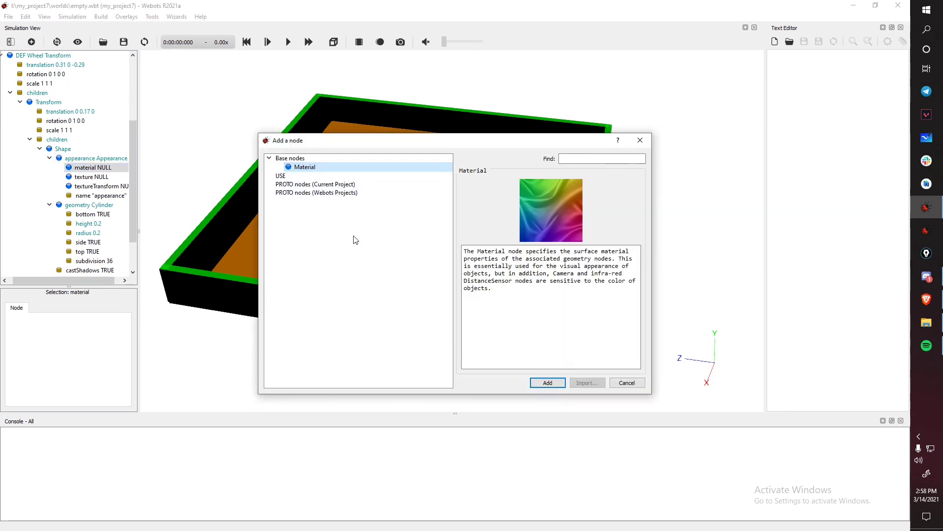
left_click(540, 382)
left_click(435, 218)
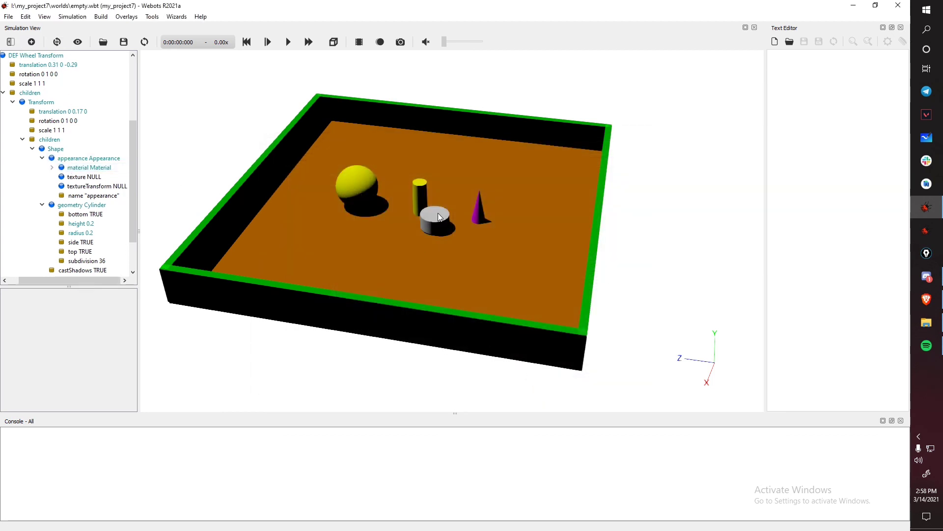
Set the diffuse color of the wheel cylinder's Material to light blue, #55aaff.
left_click(44, 157)
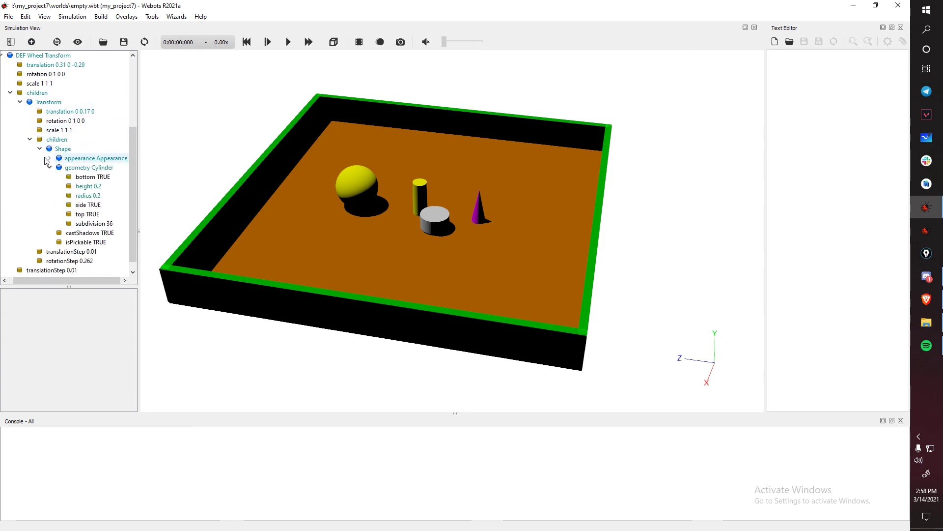
left_click(49, 158)
left_click(59, 168)
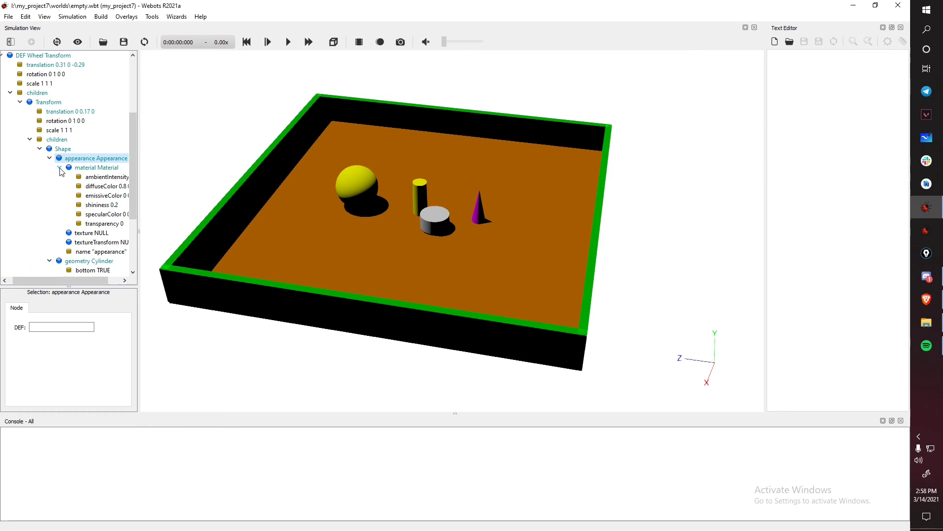
left_click(105, 187)
left_click(100, 354)
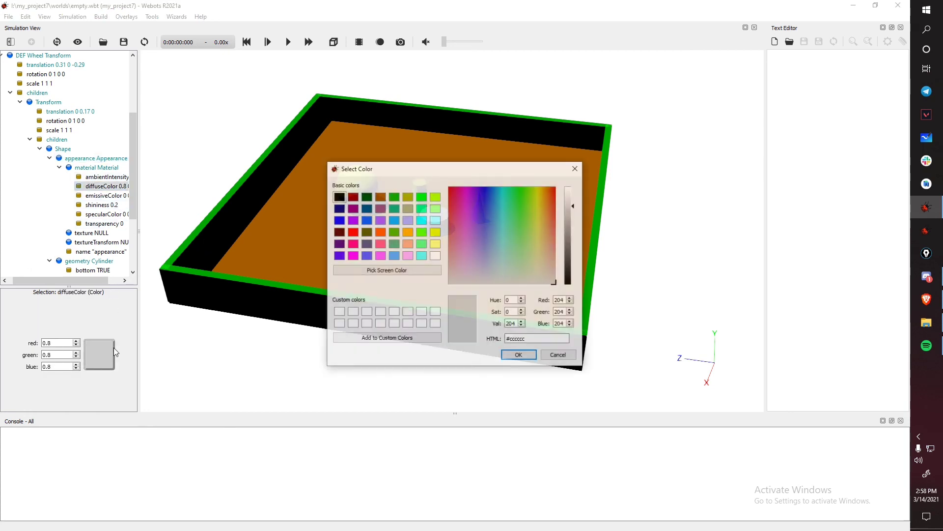
left_click(394, 256)
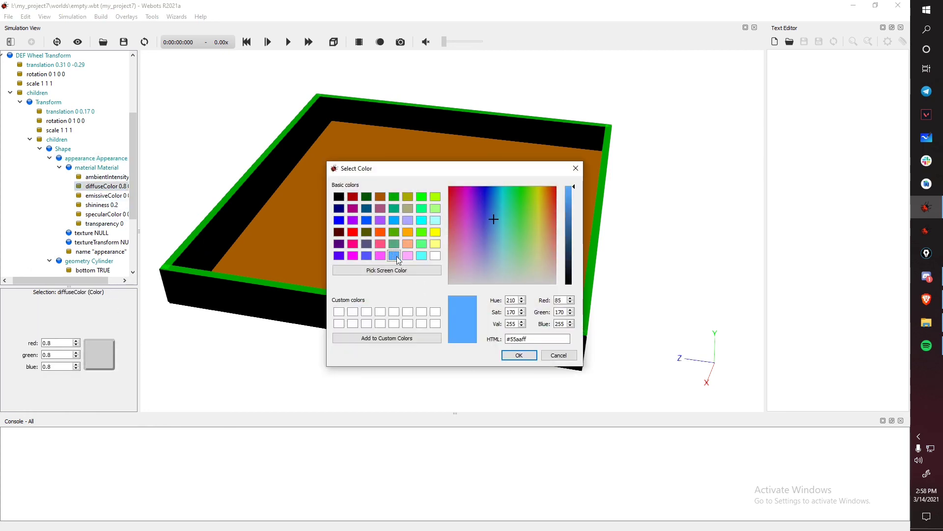
left_click(518, 355)
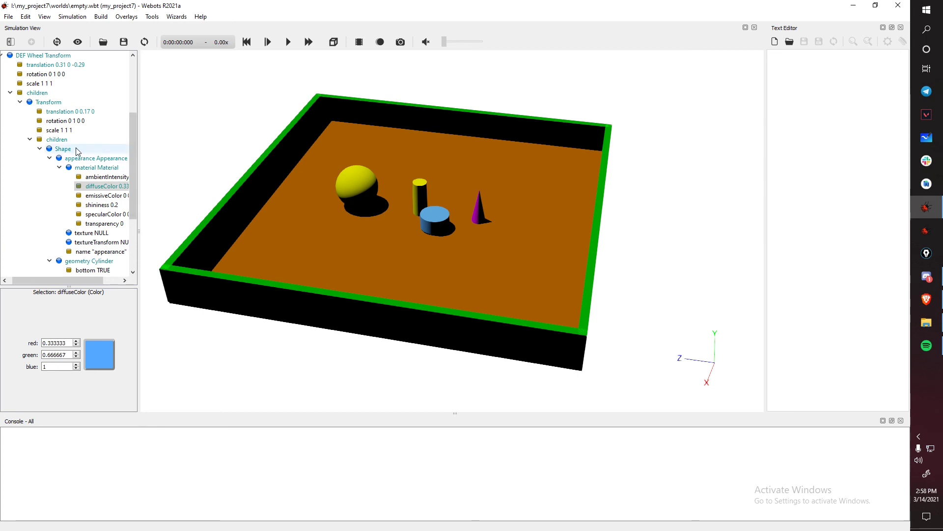
Move the wheel cylinder's Transform past the cone, to a translation of about -0.31 0.17 -1.39.
left_click(57, 104)
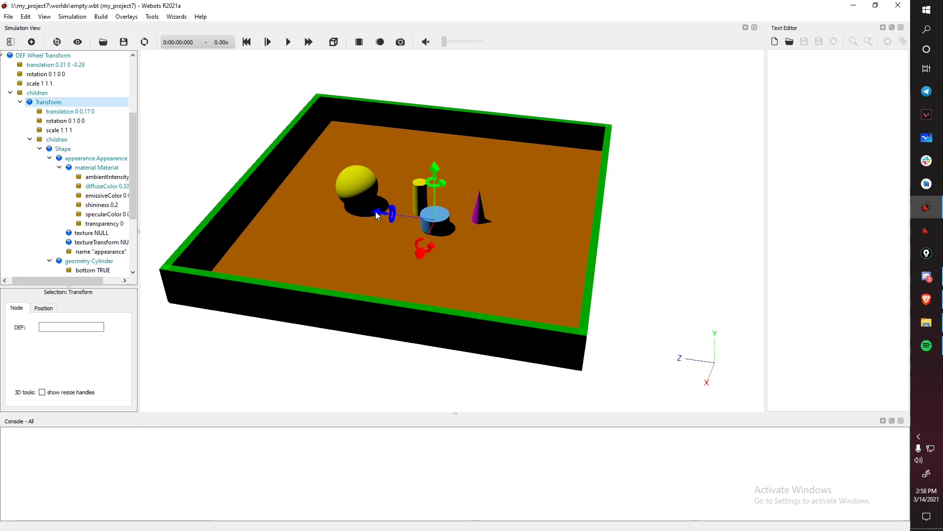
left_click_drag(377, 215, 510, 228)
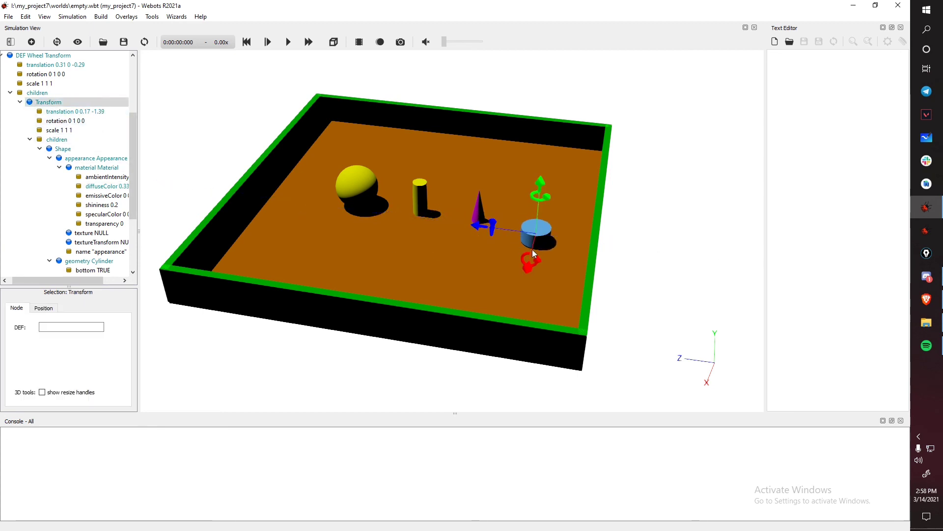
left_click_drag(527, 268, 539, 241)
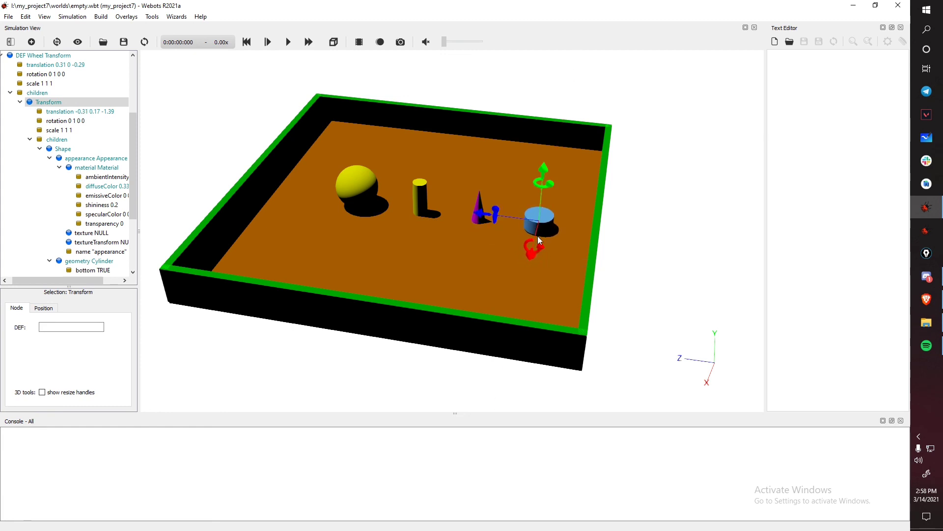
left_click(553, 222)
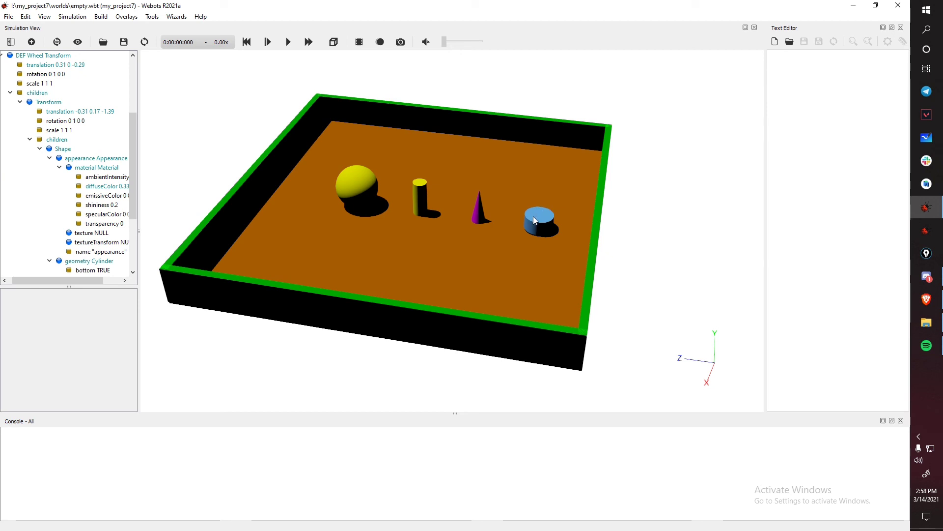
Give the Transform inside the Wheel's children the DEF name wheel01.
left_click(29, 139)
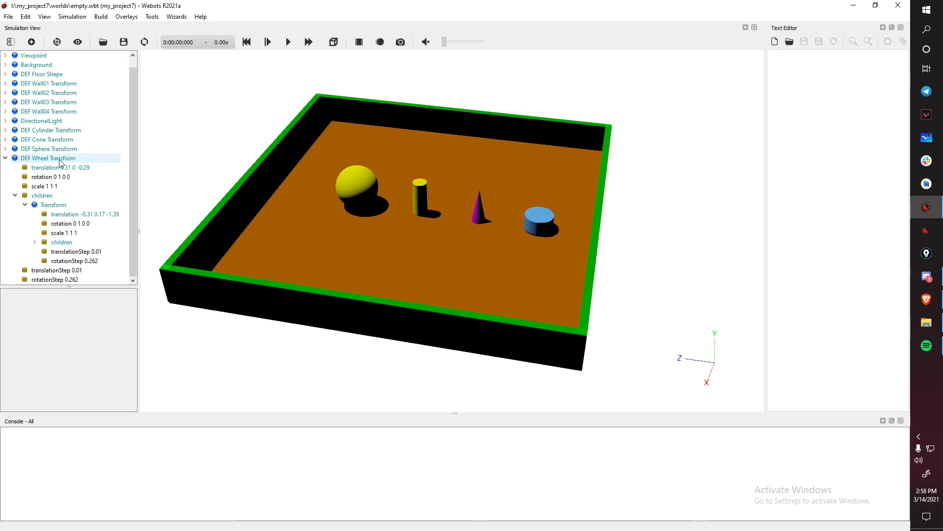
left_click(15, 195)
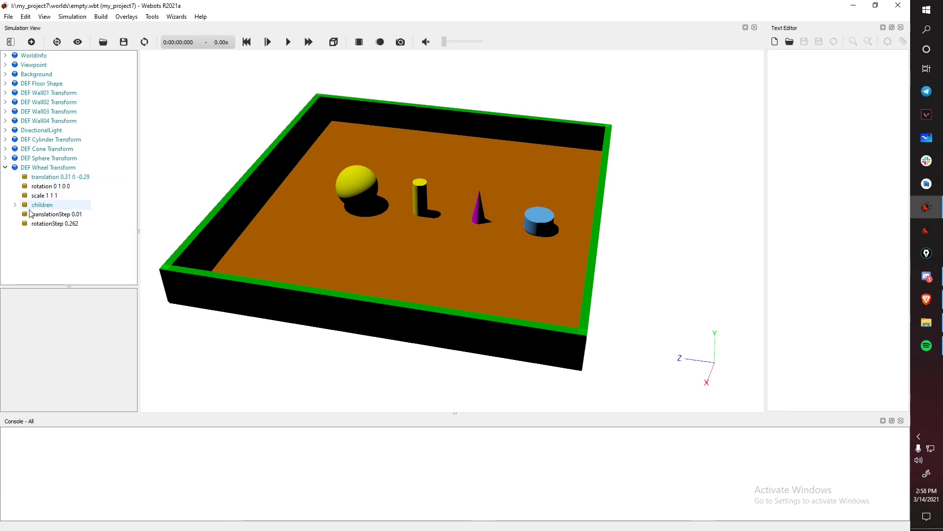
left_click(15, 204)
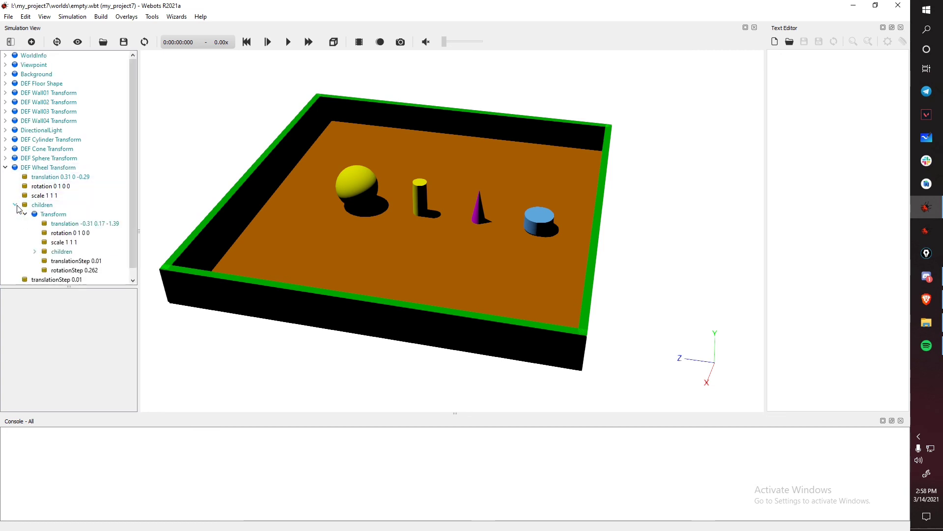
left_click(42, 217)
left_click(66, 329)
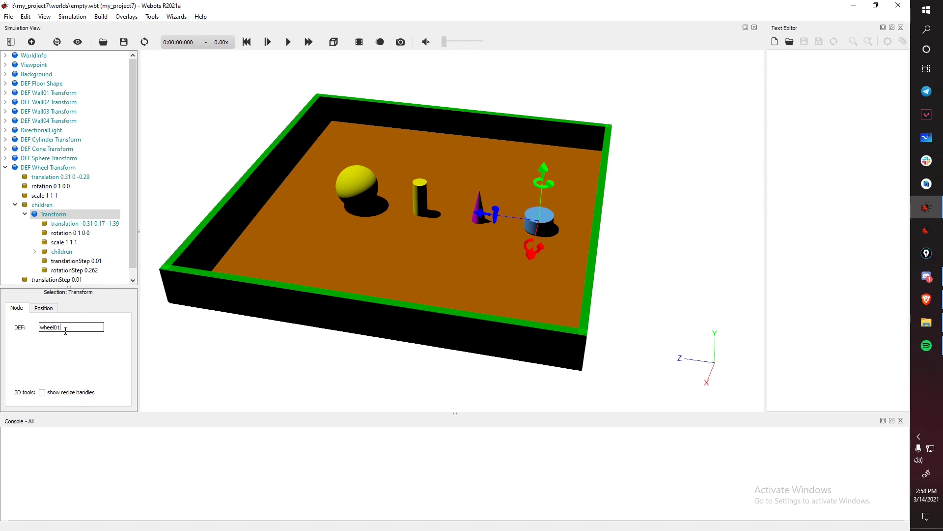
key("Return")
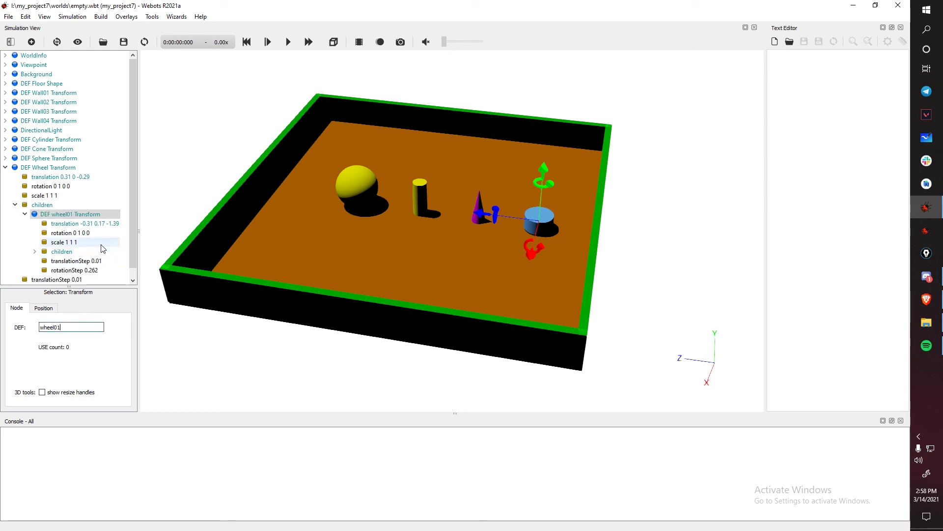
Duplicate the wheel01 Transform within the Wheel's children and give the copy the DEF name wheel02.
left_click(25, 214)
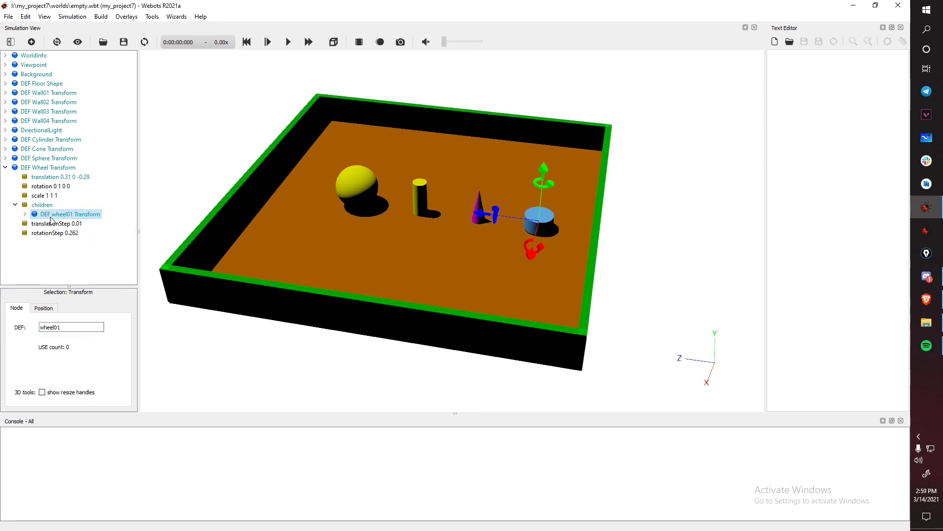
key("ctrl+c")
key("ctrl+v")
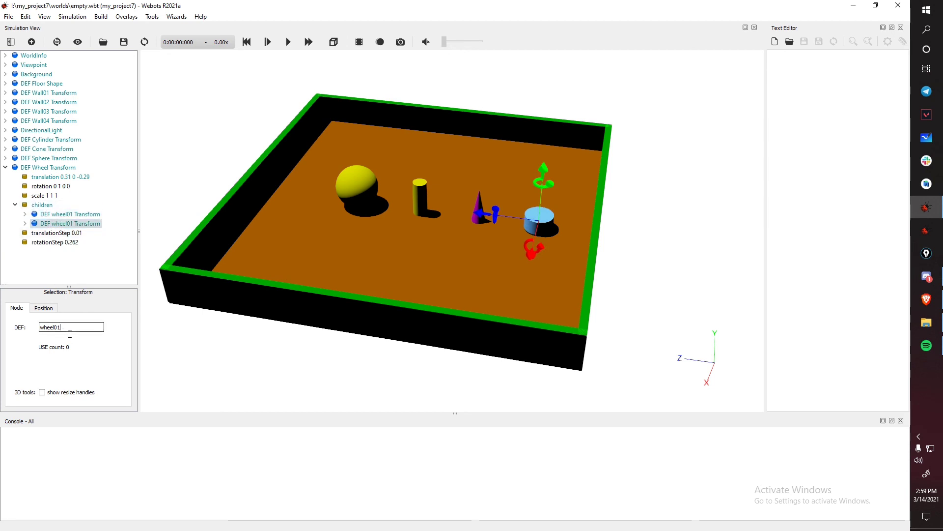
key("Return")
Set the height of wheel02's Cylinder geometry to 0.5.
left_click(25, 223)
scroll(89, 260, "down", 1)
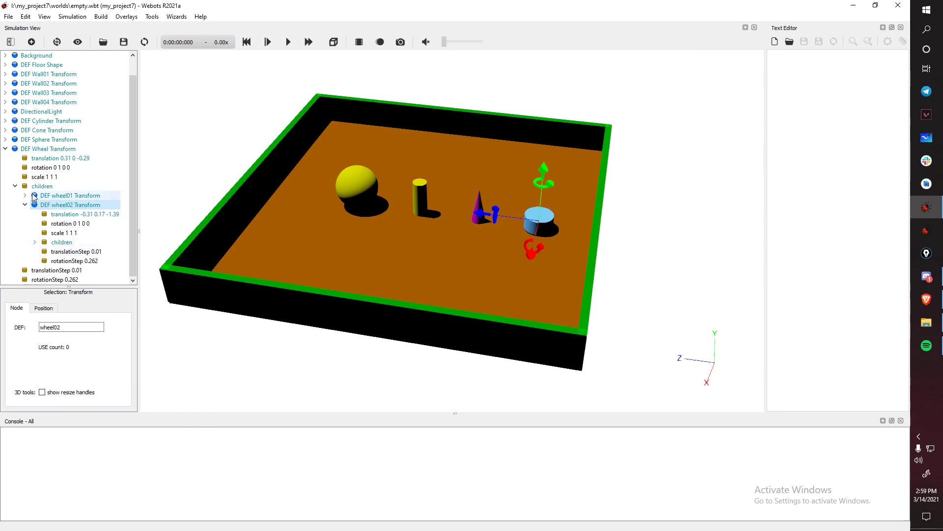
left_click(34, 242)
scroll(48, 250, "down", 1)
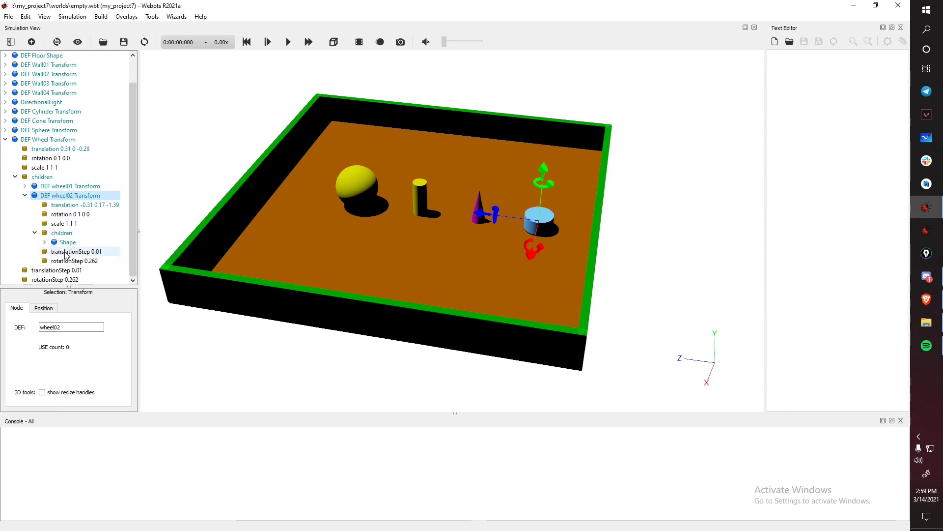
left_click(44, 242)
scroll(91, 260, "down", 2)
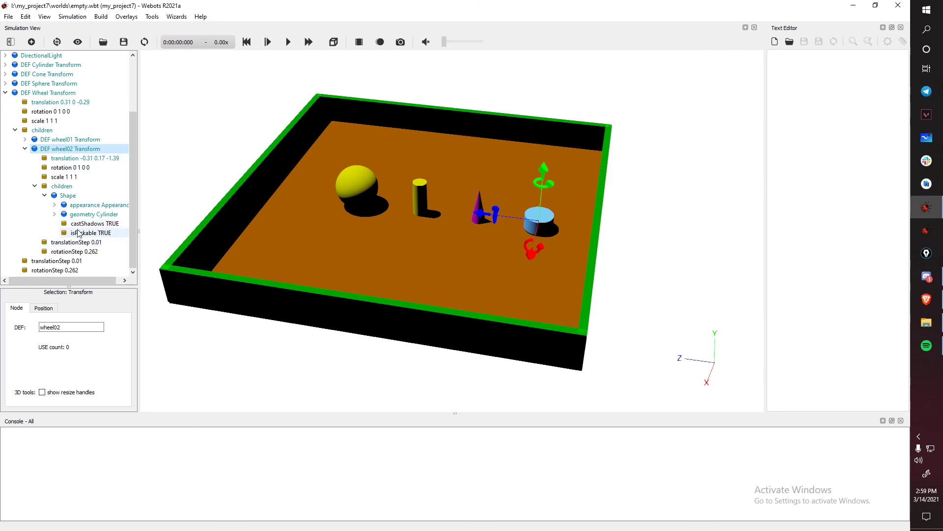
left_click(54, 214)
left_click(96, 234)
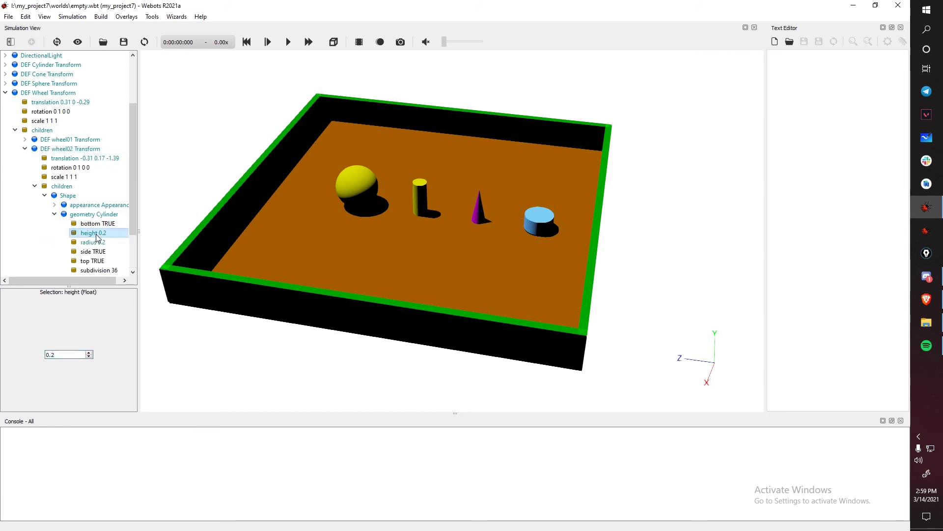
left_click(77, 356)
type("5")
key("Return")
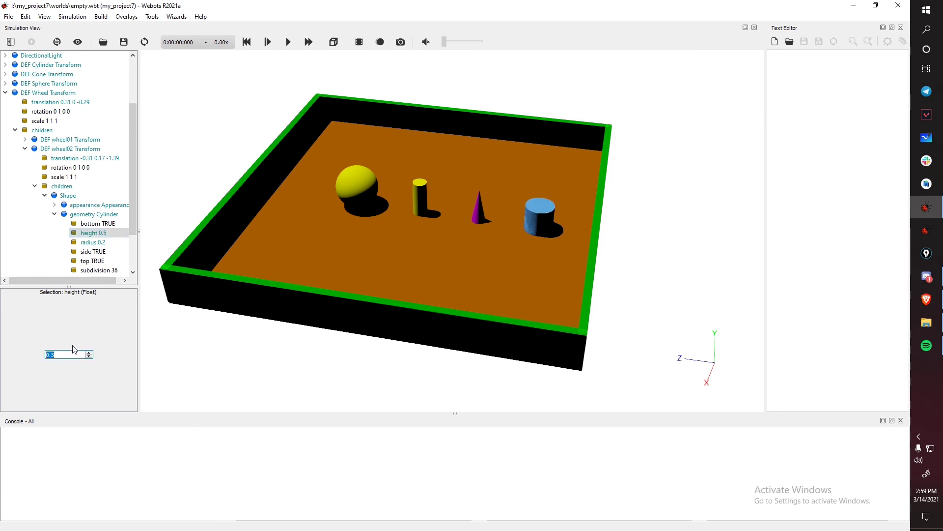
Try radii of 0.01 and 0.1 for wheel02's Cylinder geometry, and settle on 0.05.
left_click(92, 243)
left_click(71, 358)
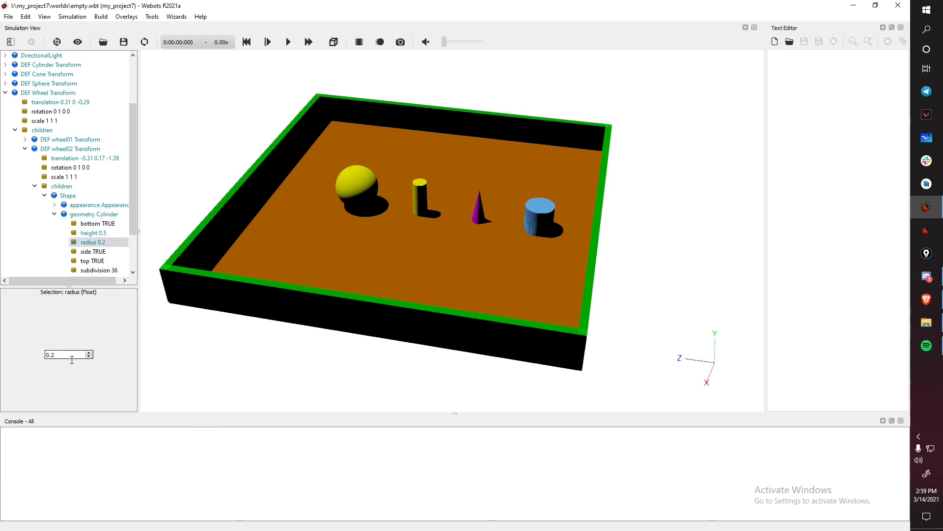
type("01")
key("Return")
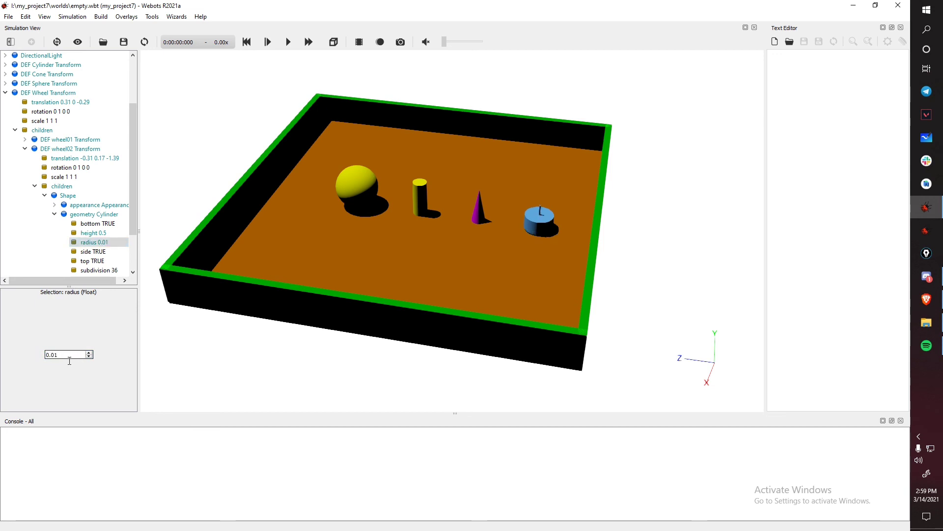
key("BackSpace")
key("BackSpace")
type("1")
key("Return")
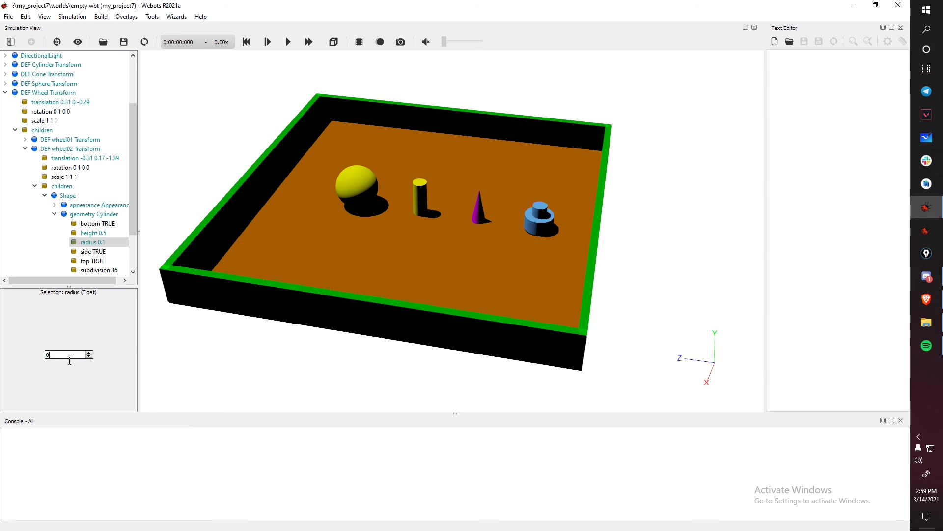
type("0.05")
key("Return")
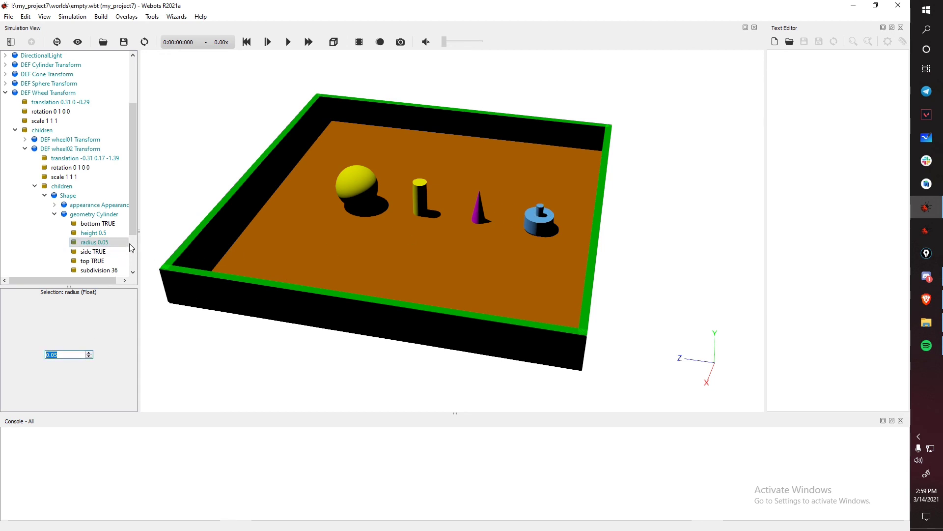
Raise wheel02 along the Y axis to a height of about 0.42 so it stands on wheel01.
left_click(64, 188)
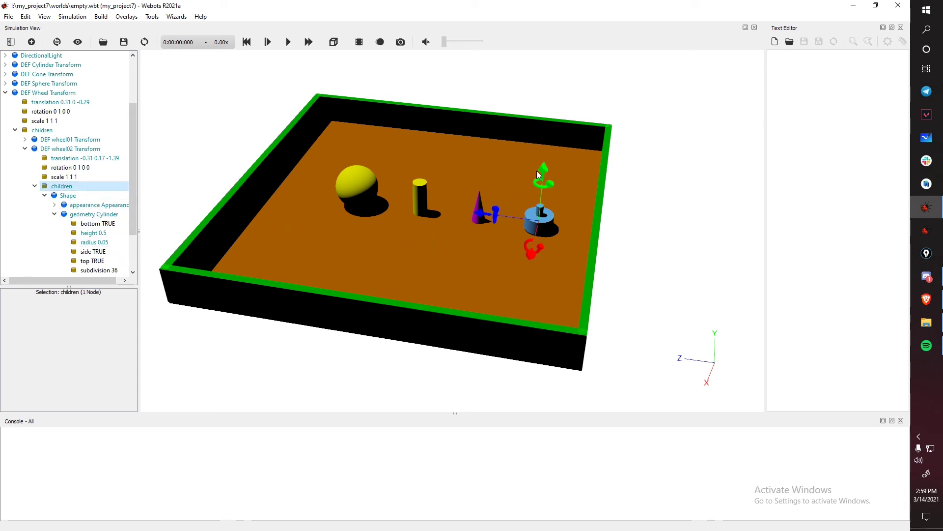
left_click_drag(547, 173, 546, 153)
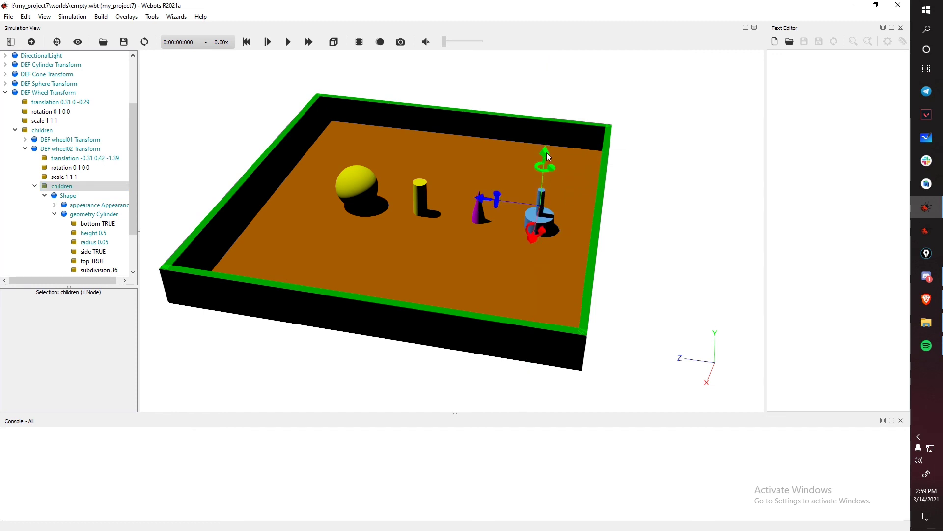
left_click(544, 260)
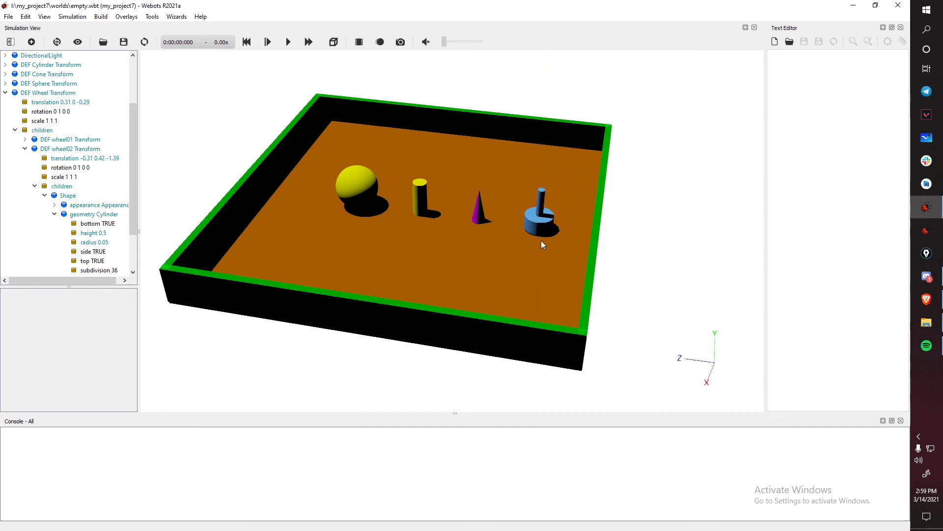
Examine closely how the thin wheel02 cylinder sits on the wheel01 base.
scroll(539, 255, "up", 1)
scroll(539, 255, "up", 4)
left_click_drag(518, 270, 552, 249)
scroll(531, 245, "up", 4)
scroll(536, 229, "up", 5)
scroll(560, 227, "down", 2)
scroll(560, 228, "up", 2)
scroll(575, 235, "down", 2)
scroll(560, 246, "up", 2)
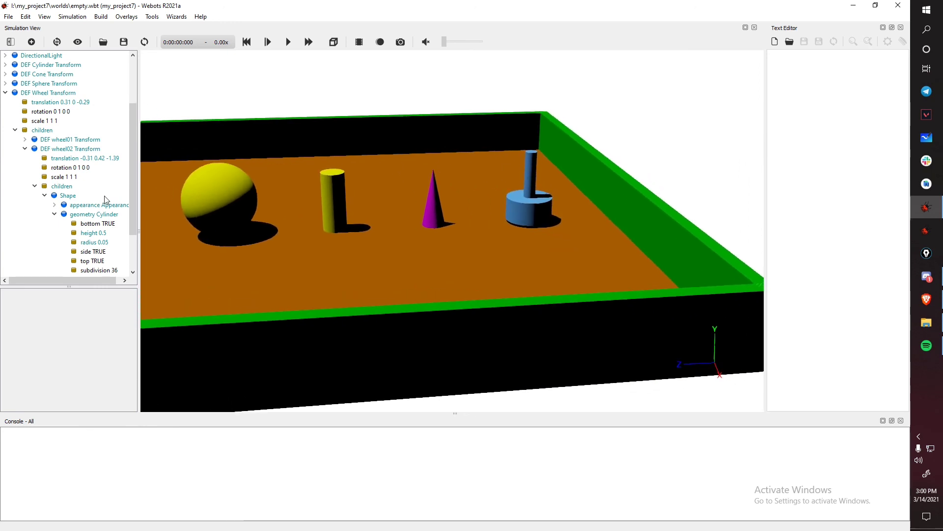
Move the entire Wheel Transform to a translation of about 0.45 0.04 -0.21.
left_click(15, 129)
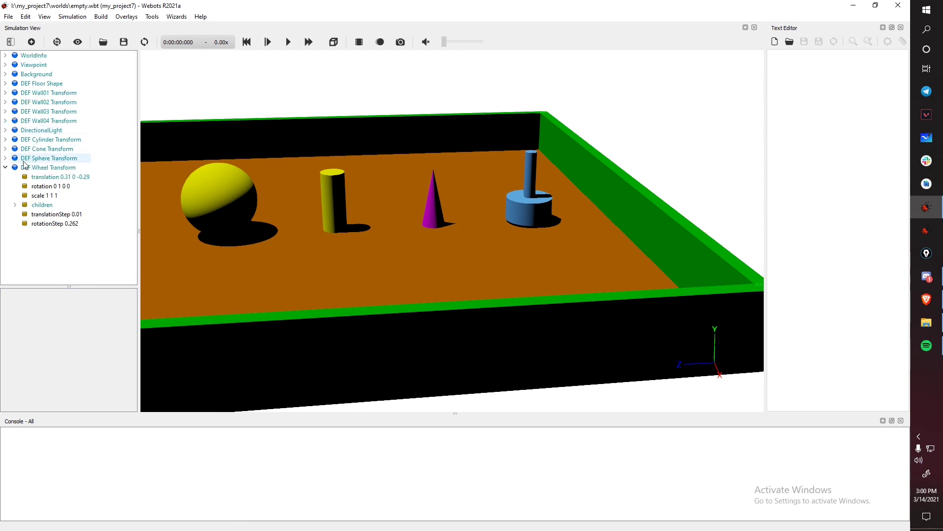
left_click(5, 168)
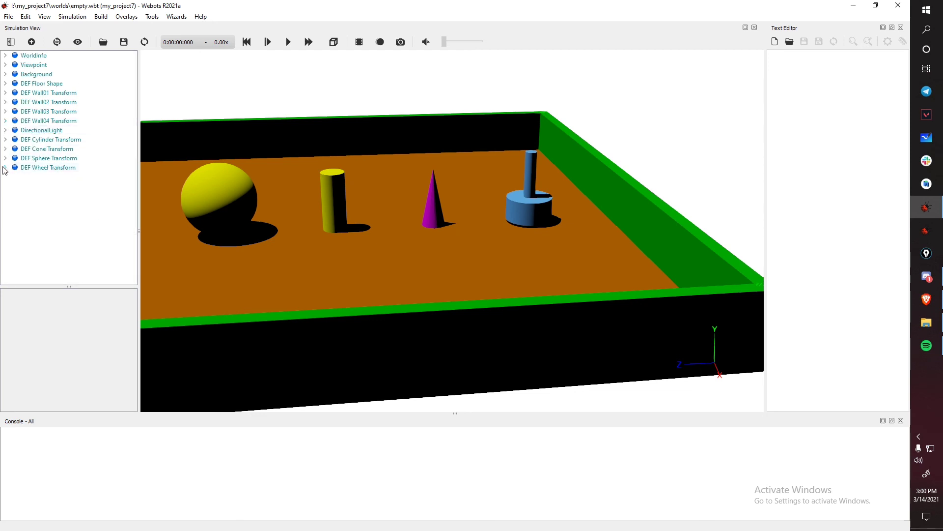
left_click(42, 169)
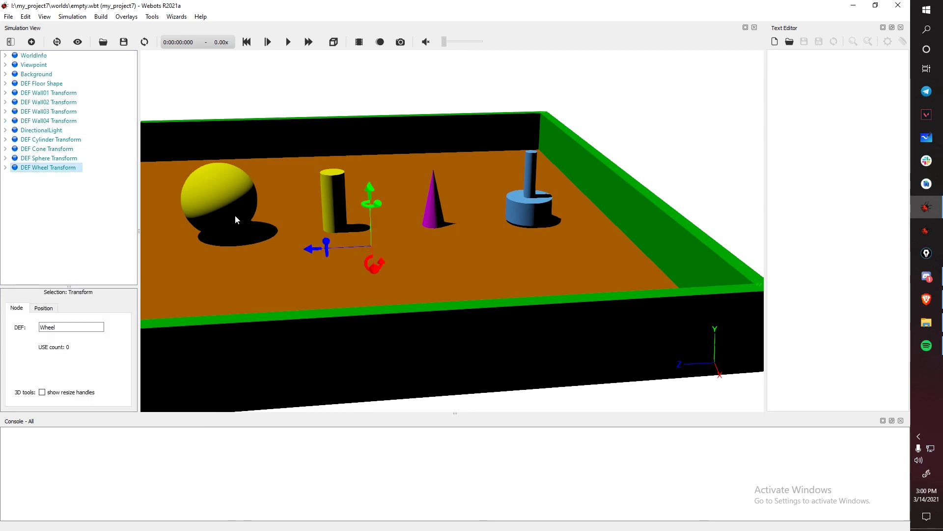
left_click(538, 210)
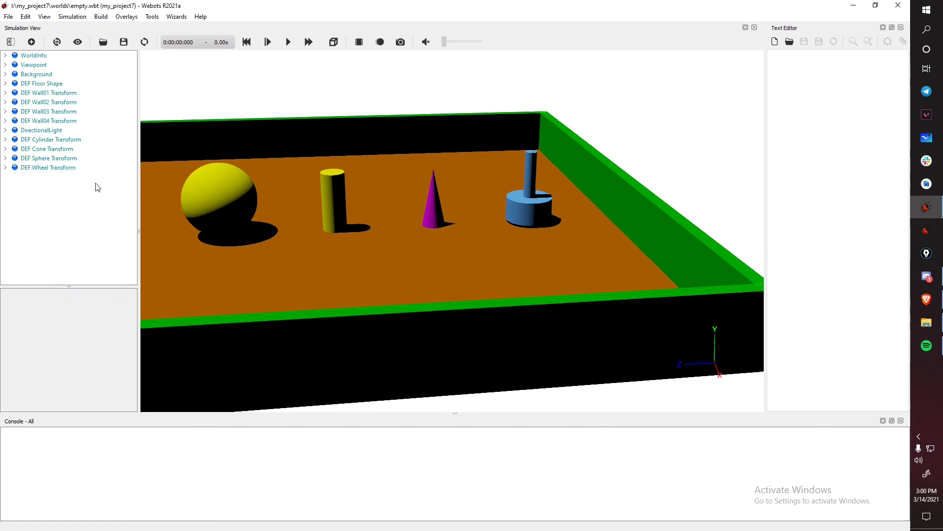
left_click(55, 169)
left_click_drag(305, 253, 368, 206)
Lower wheel01 slightly toward the floor, and lower wheel02 to a Y translation of about 0.39.
left_click(6, 168)
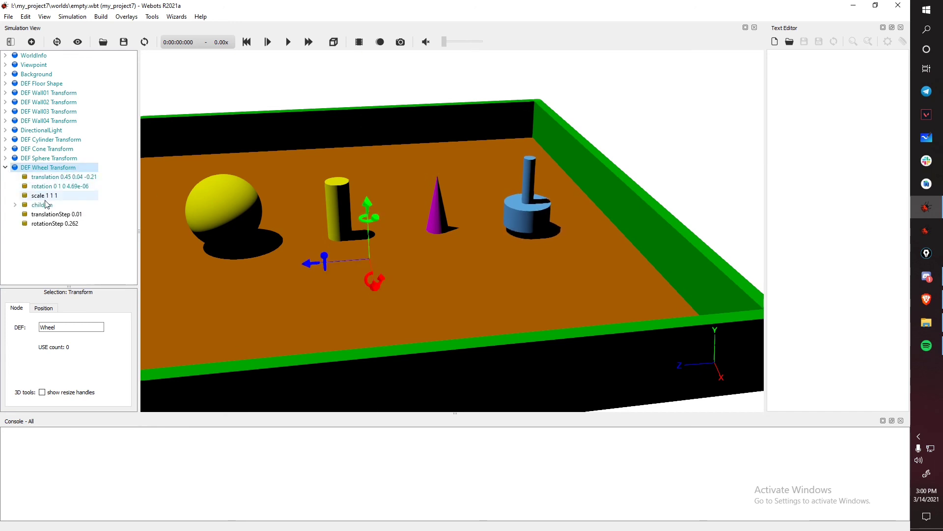
left_click(15, 205)
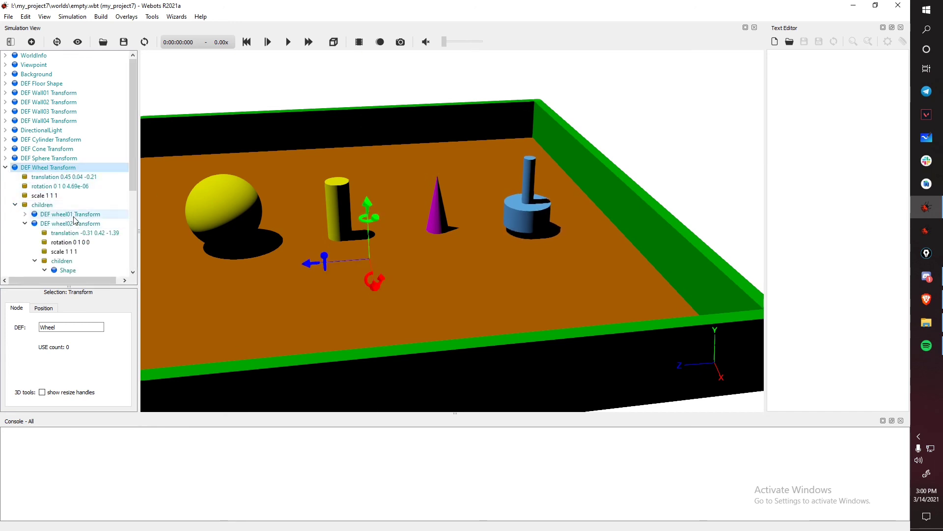
left_click(90, 215)
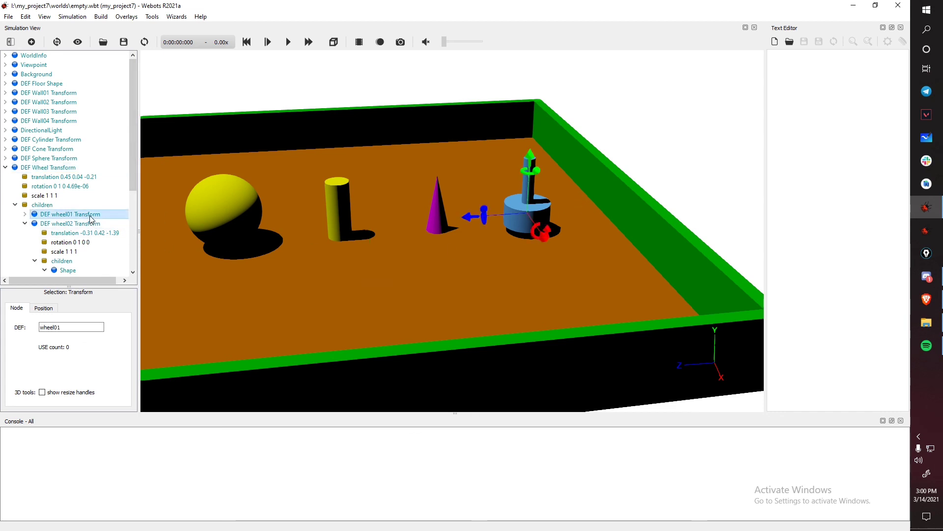
left_click_drag(530, 158, 531, 134)
left_click(98, 225)
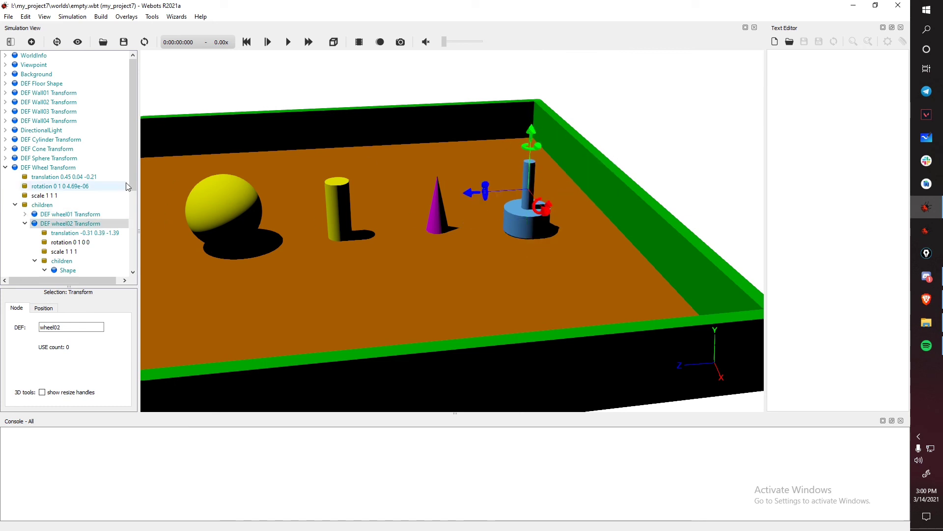
Shift the entire Wheel Transform along the Z and X axes, slightly farther from the cone and toward the back of the floor.
left_click(5, 168)
left_click(34, 168)
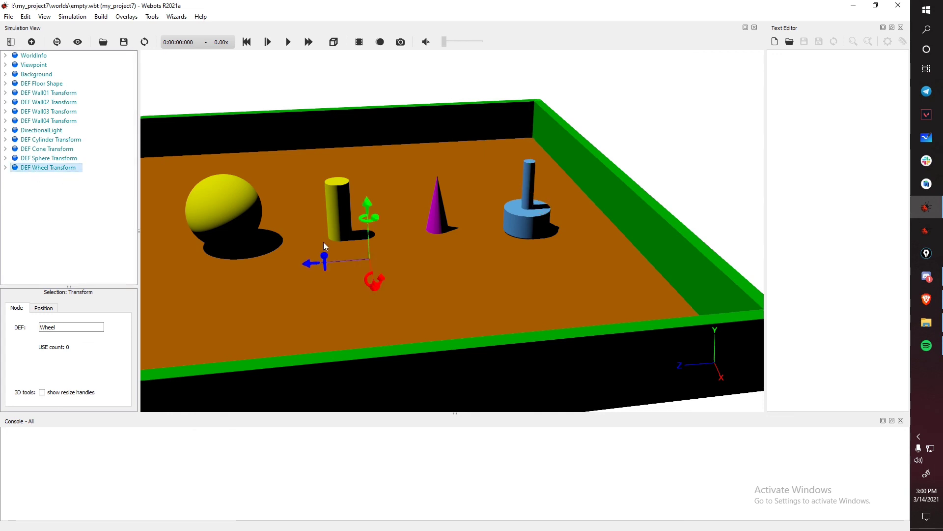
mouse_move(320, 261)
left_mouse_down()
mouse_move(344, 259)
mouse_move(314, 260)
left_mouse_up()
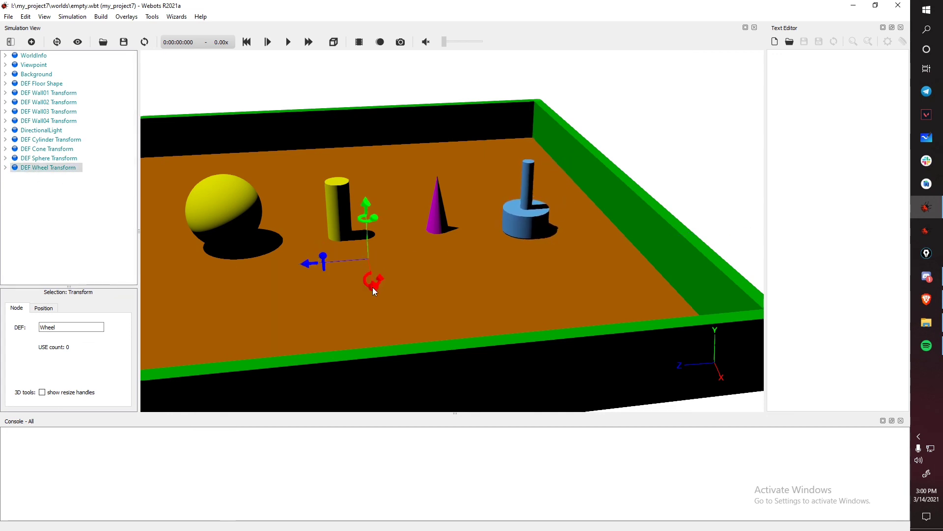
left_click_drag(373, 287, 379, 281)
left_click_drag(312, 258, 329, 263)
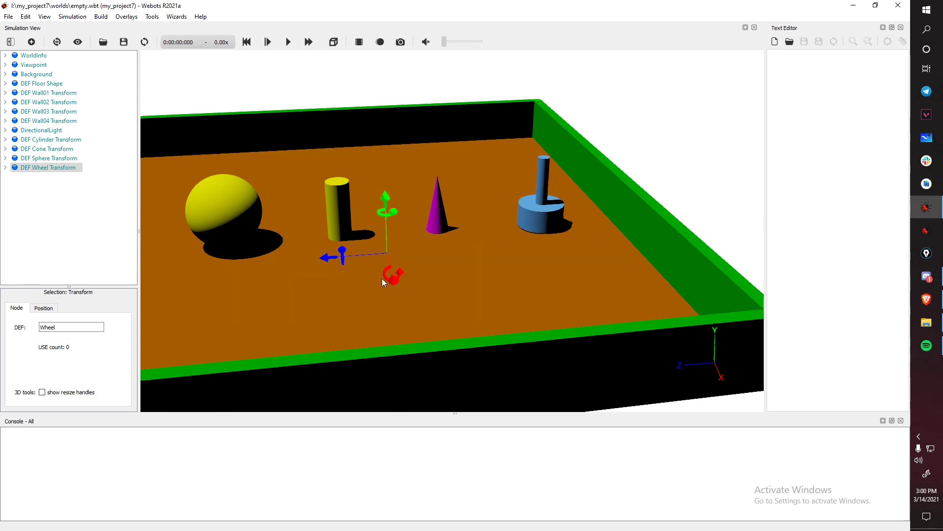
left_click_drag(396, 278, 396, 273)
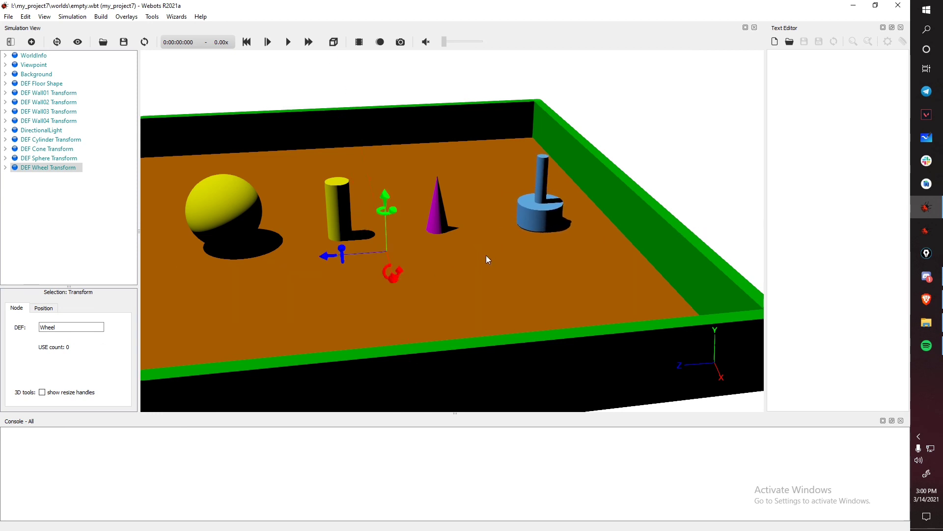
left_click(453, 267)
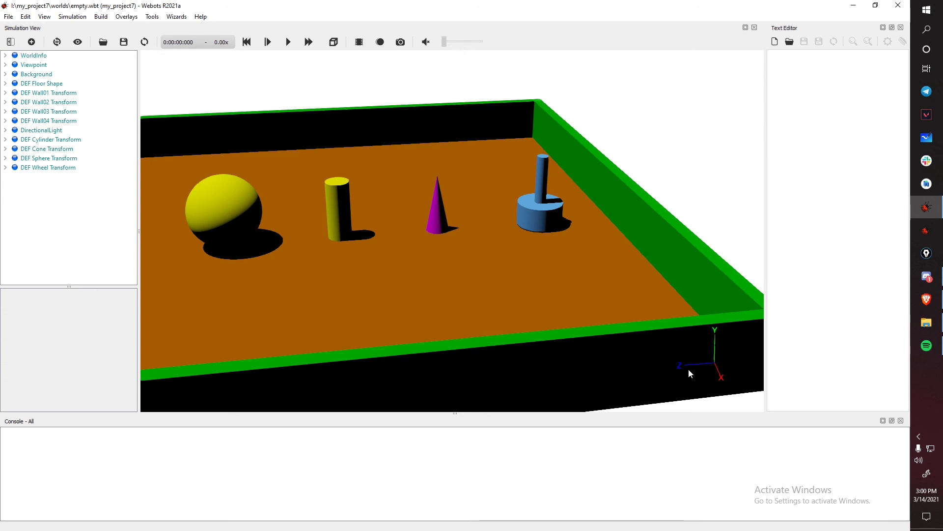